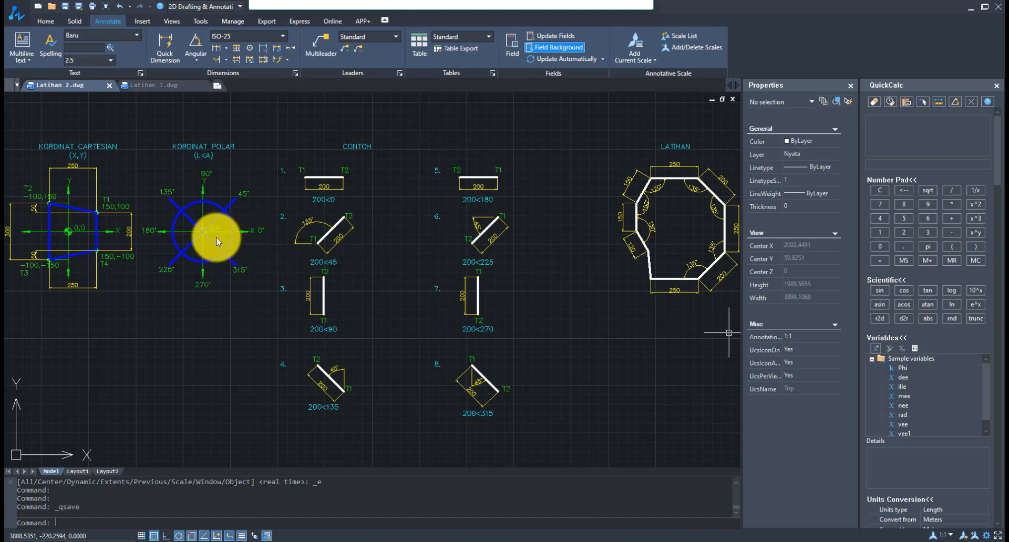
# Step: Add an angular dimension between the 45° line and the positive Y axis, inside the polar coordinate circle
pyautogui.moveTo(299, 291); pyautogui.dragTo(435, 354, button='middle')
pyautogui.scroll(6, 209, 244)
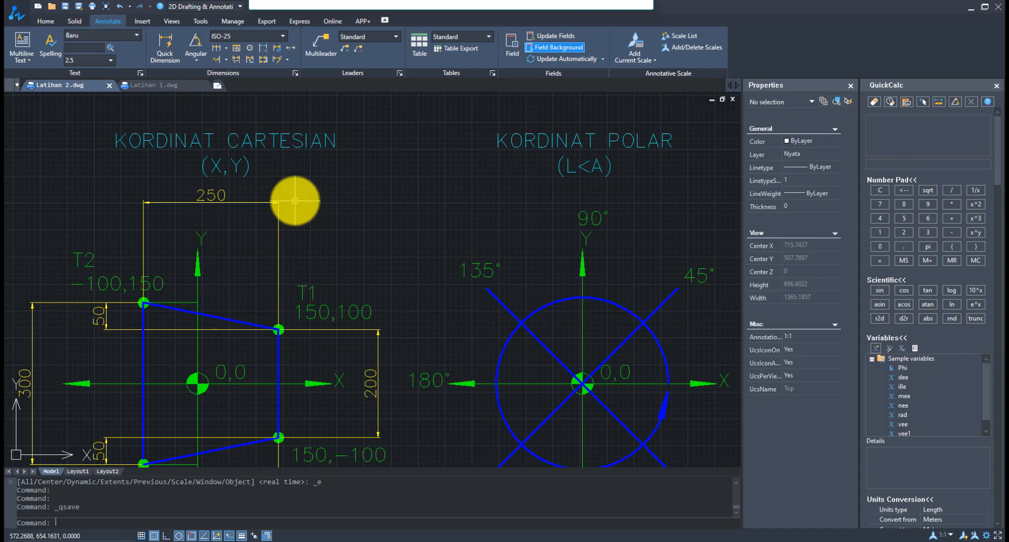
pyautogui.moveTo(559, 308)
pyautogui.mouseDown(button='middle')
pyautogui.moveTo(485, 281)
pyautogui.moveTo(395, 279)
pyautogui.moveTo(363, 304)
pyautogui.mouseUp(button='middle')
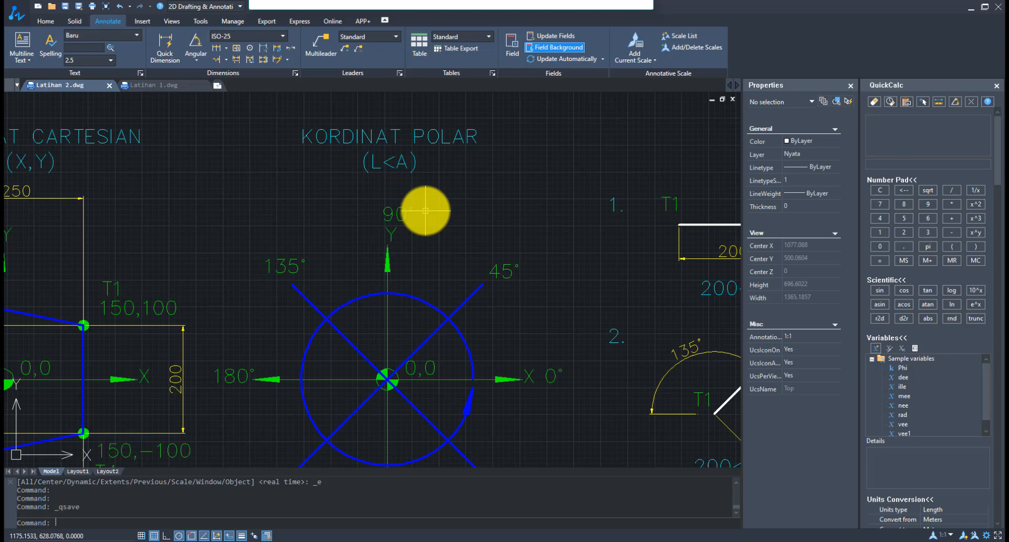
pyautogui.moveTo(466, 347); pyautogui.dragTo(466, 245, button='middle')
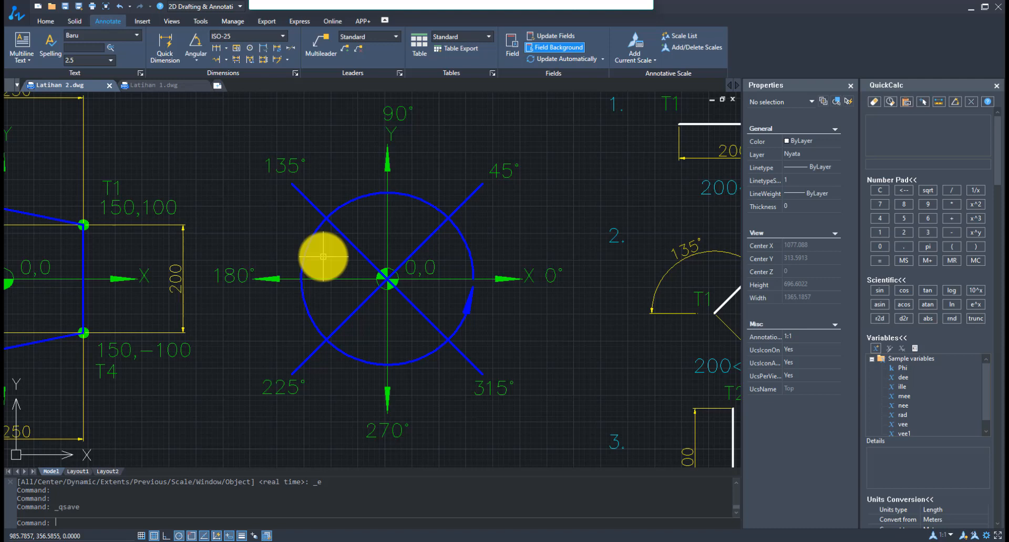
pyautogui.moveTo(432, 285); pyautogui.dragTo(369, 330, button='middle')
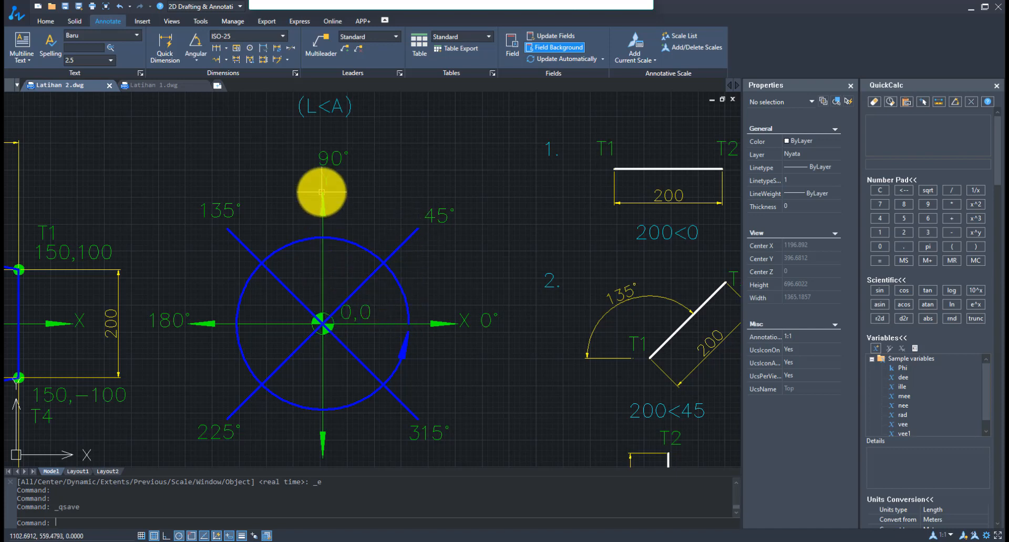
pyautogui.click(194, 41)
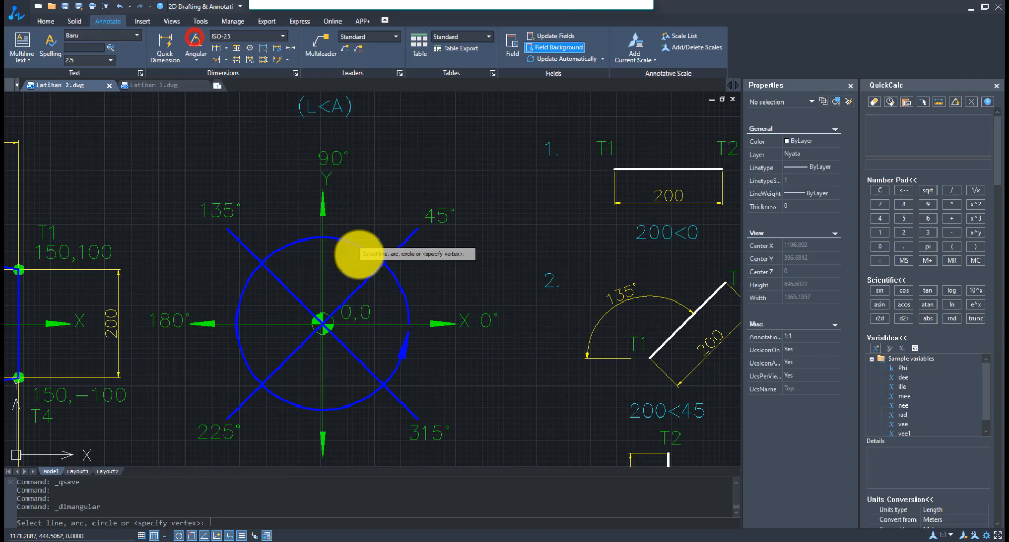
pyautogui.click(366, 281)
pyautogui.click(322, 269)
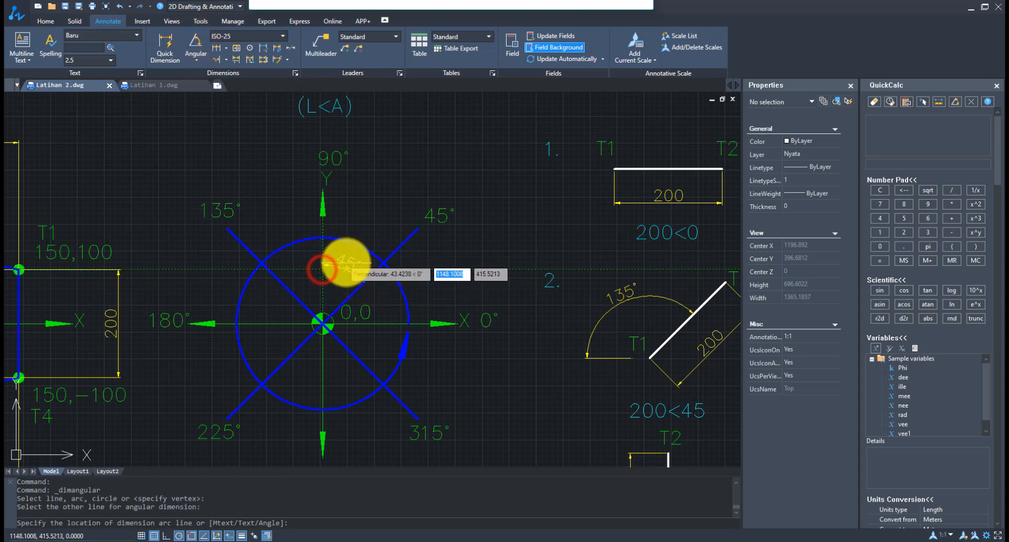
pyautogui.click(346, 262)
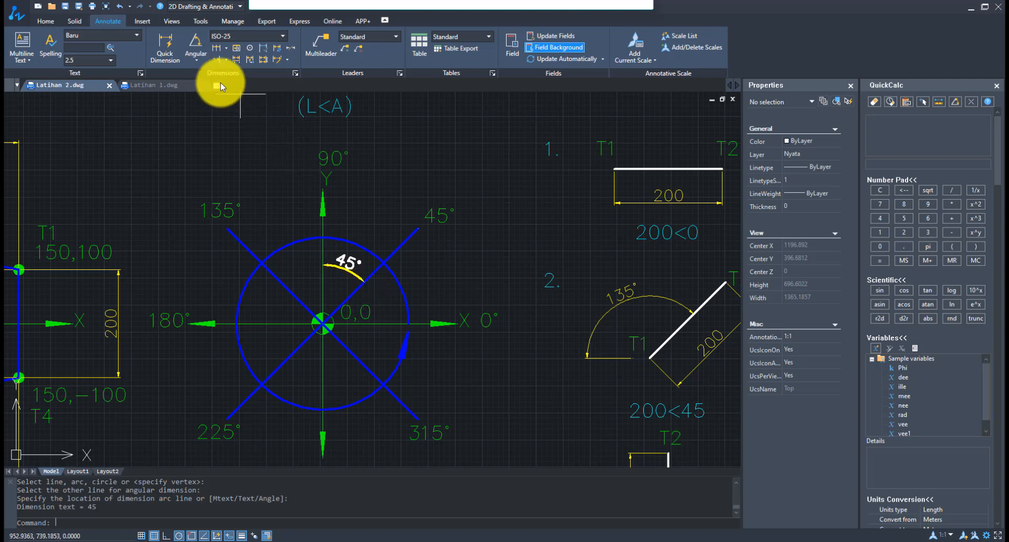
# Step: Add an angular dimension between the 45° line and the positive X axis, inside the polar coordinate circle
pyautogui.click(195, 42)
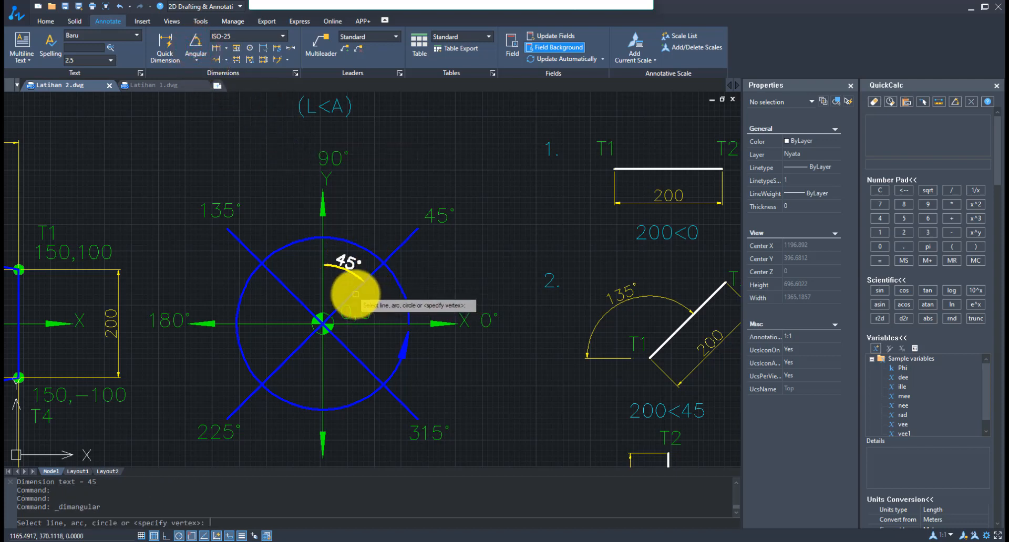
pyautogui.click(354, 292)
pyautogui.click(389, 324)
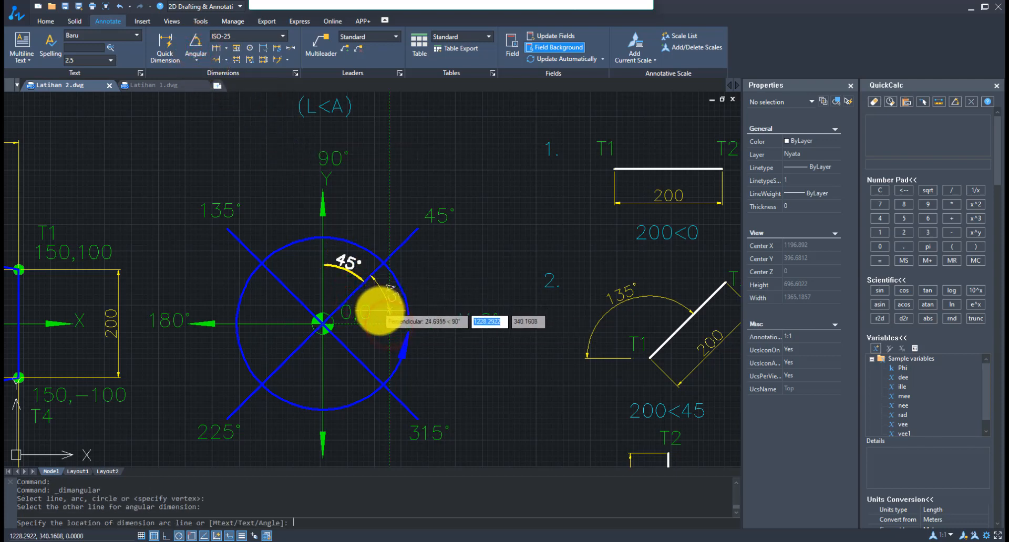
pyautogui.scroll(3, 375, 299)
pyautogui.click(376, 298)
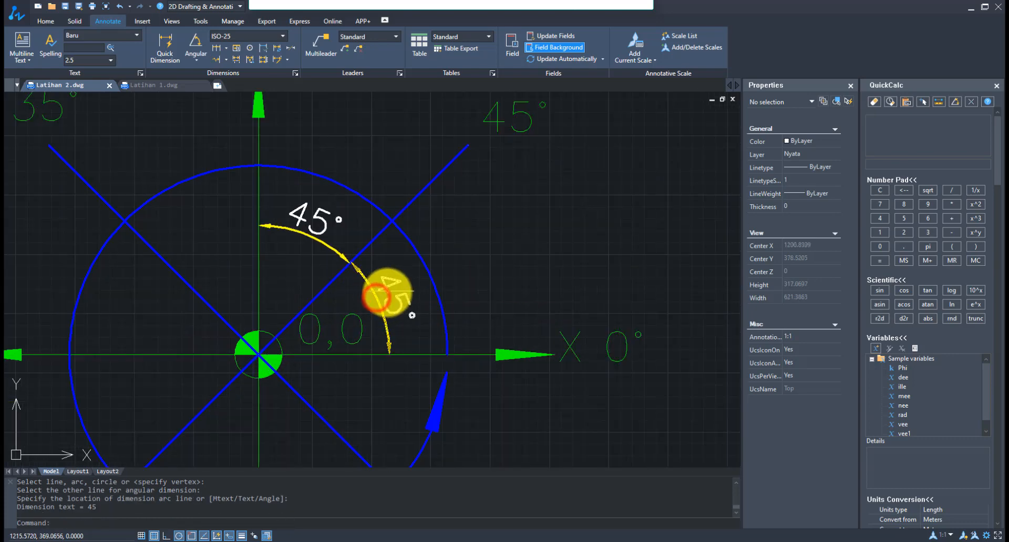
pyautogui.scroll(-3, 386, 298)
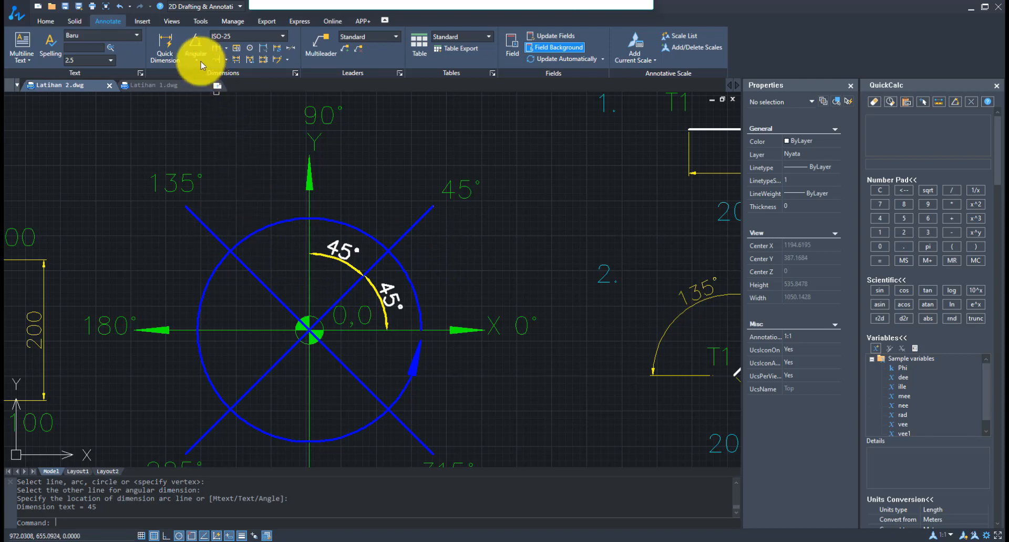
# Step: Add an angular dimension from the 135° line to the positive X axis, placing its arc outside the top of the circle
pyautogui.click(196, 43)
pyautogui.click(257, 278)
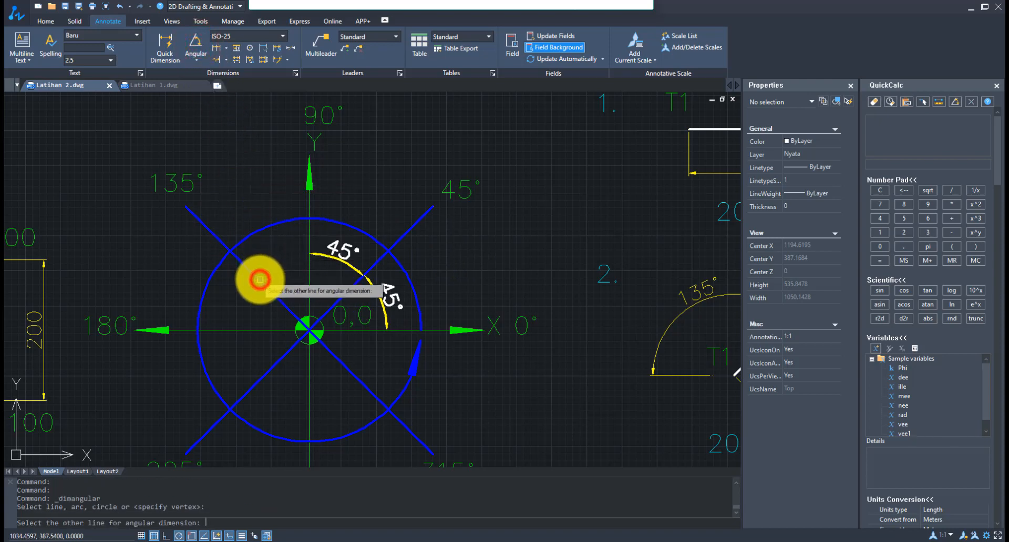
pyautogui.click(353, 329)
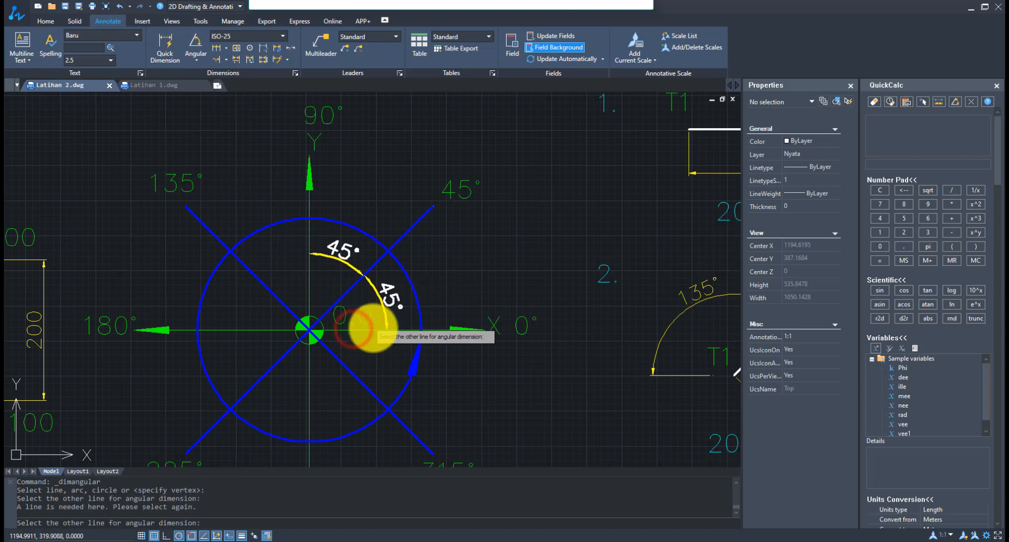
pyautogui.click(373, 329)
pyautogui.click(362, 197)
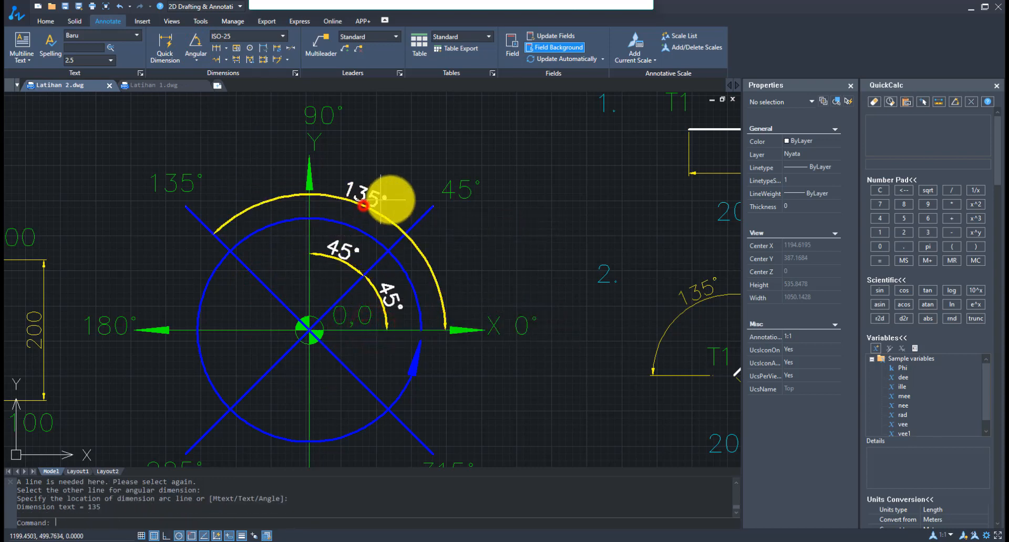
# Step: Add an angular dimension between the 135° line and the 180° axis, placing its arc outside the circle
pyautogui.click(193, 56)
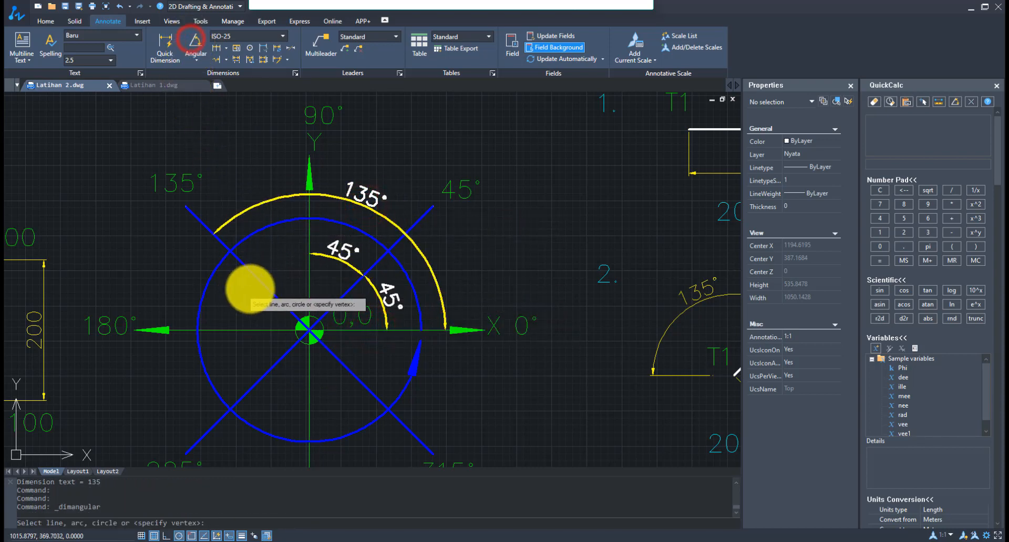
pyautogui.click(256, 275)
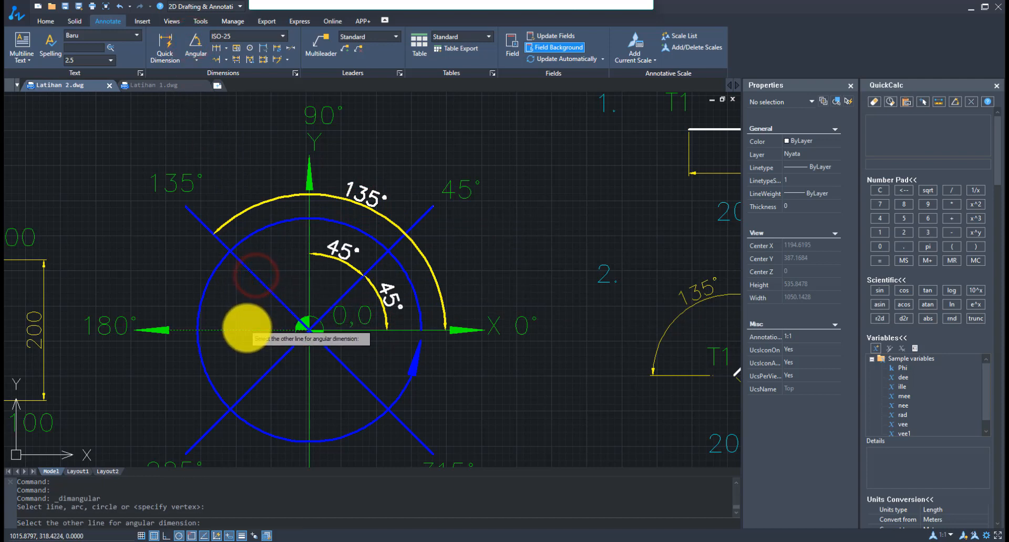
pyautogui.click(245, 329)
pyautogui.click(181, 280)
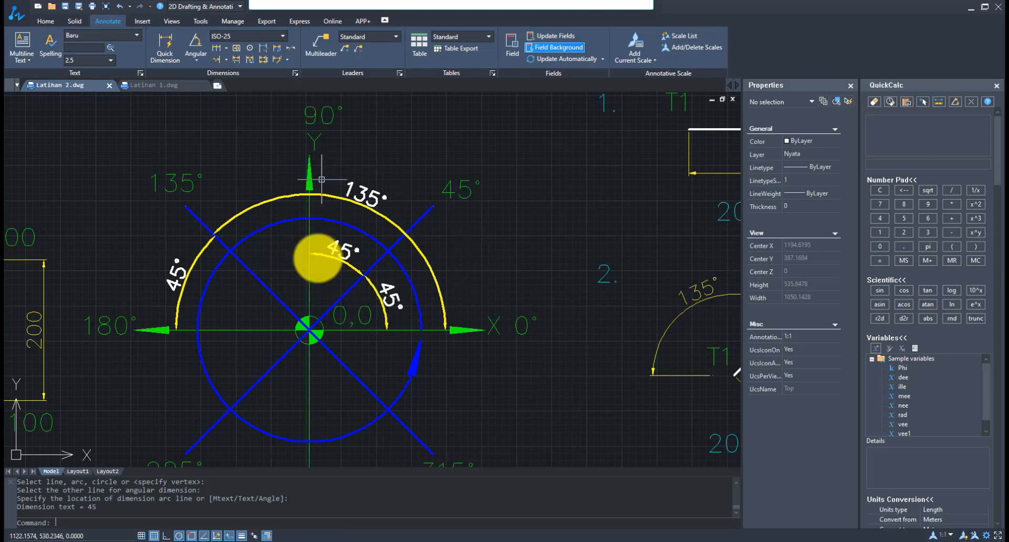
# Step: Draw a line 200 long at 0° beside example 1, using polar input for length and angle
pyautogui.scroll(-2, 347, 302)
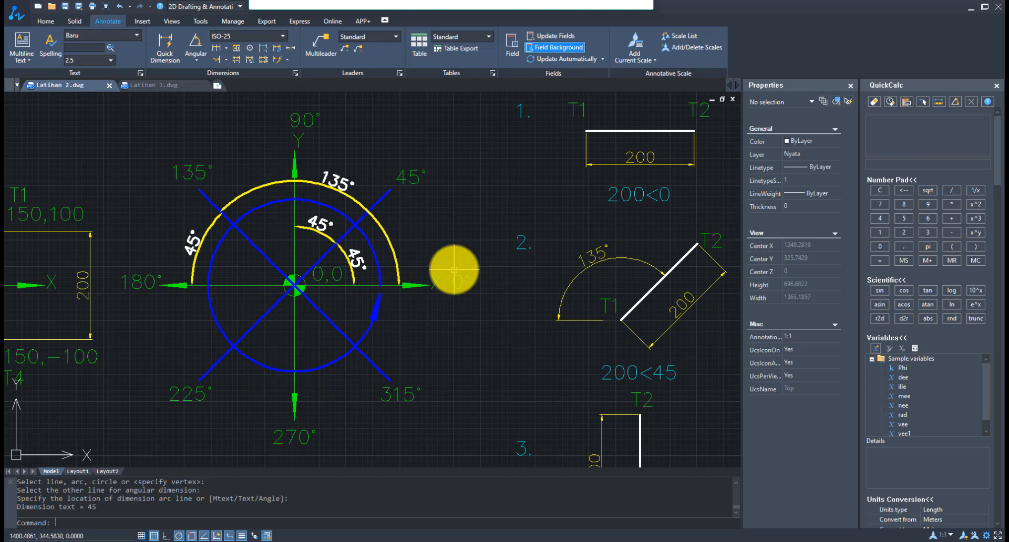
pyautogui.moveTo(466, 261); pyautogui.dragTo(387, 317, button='middle')
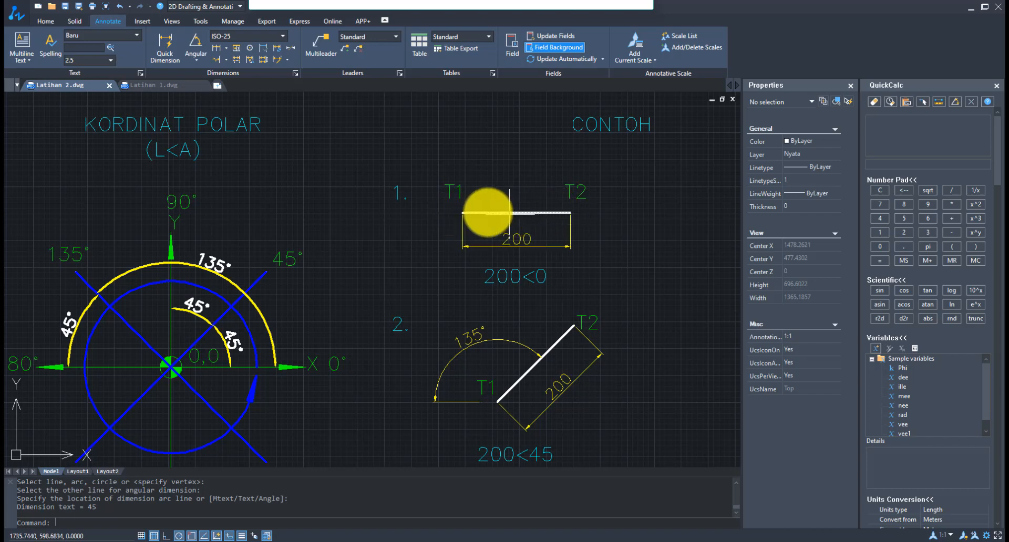
pyautogui.moveTo(585, 231); pyautogui.dragTo(388, 277, button='middle')
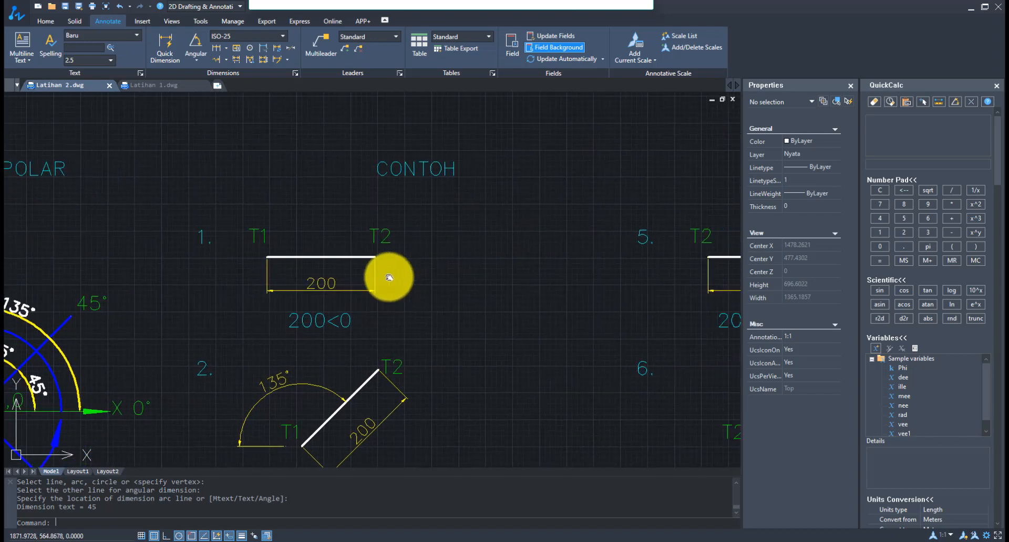
pyautogui.click(46, 21)
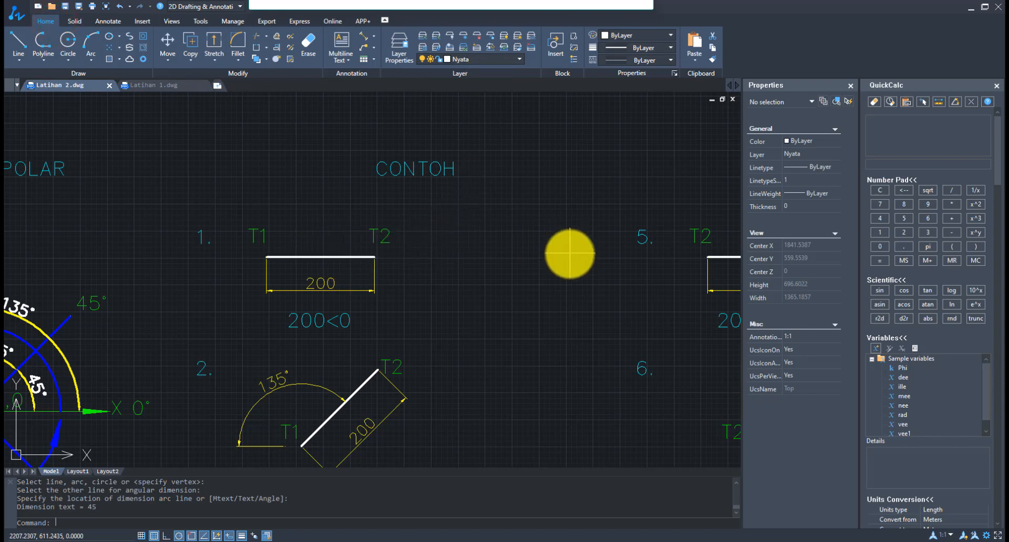
pyautogui.write('L')
pyautogui.press('Return')
pyautogui.click(444, 256)
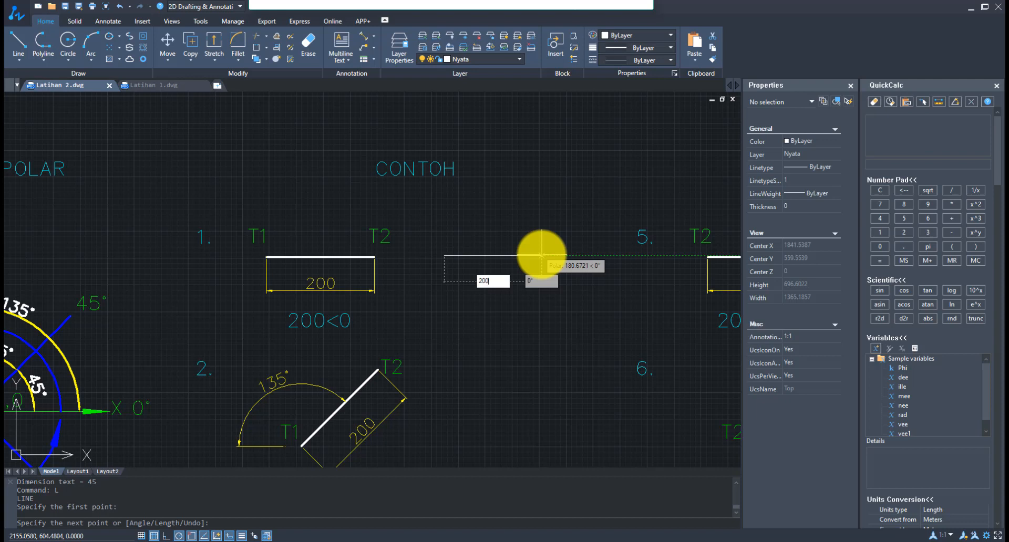
pyautogui.press('Tab')
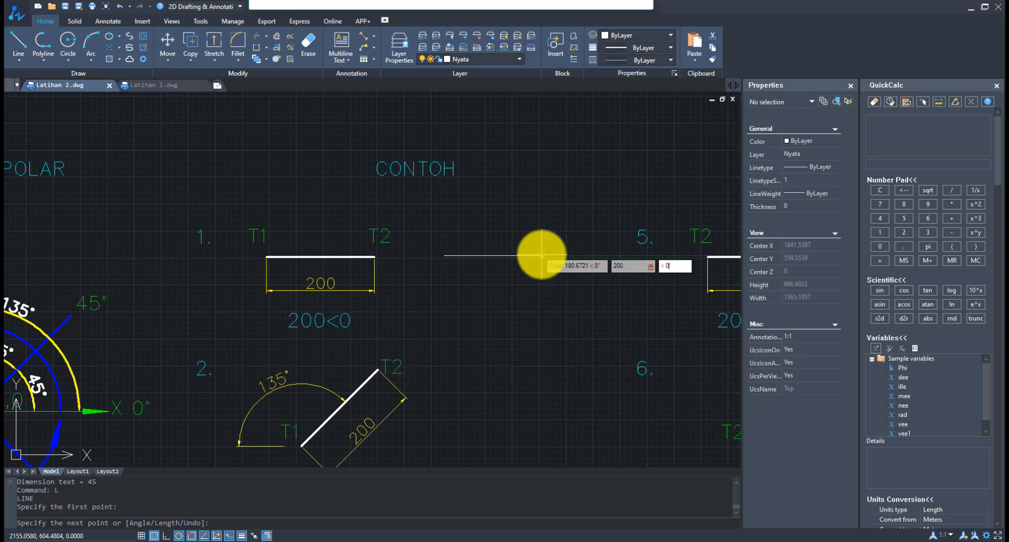
pyautogui.press('Return')
pyautogui.press('Escape')
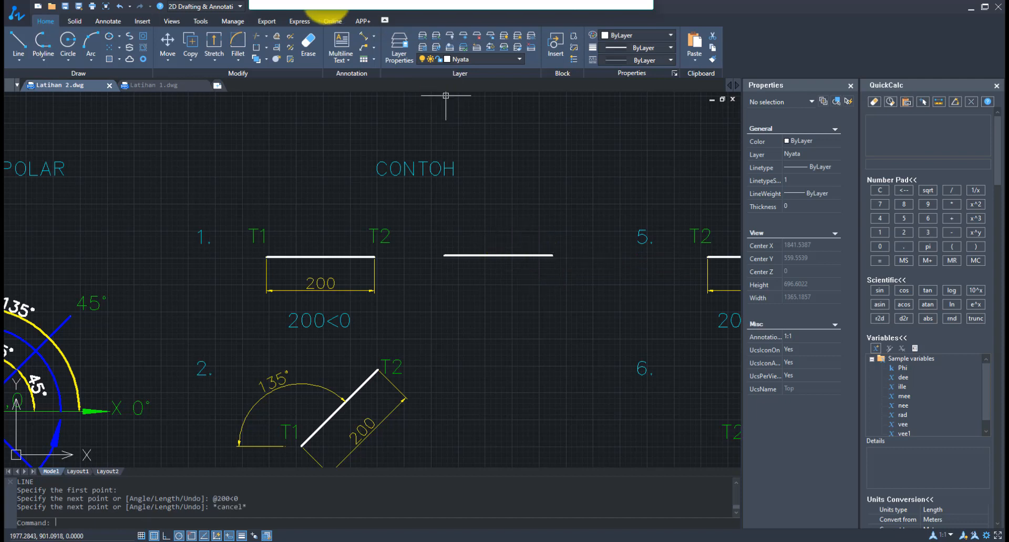
# Step: Add a linear dimension between the endpoints of the line beside example 1, placing it above the line
pyautogui.click(119, 21)
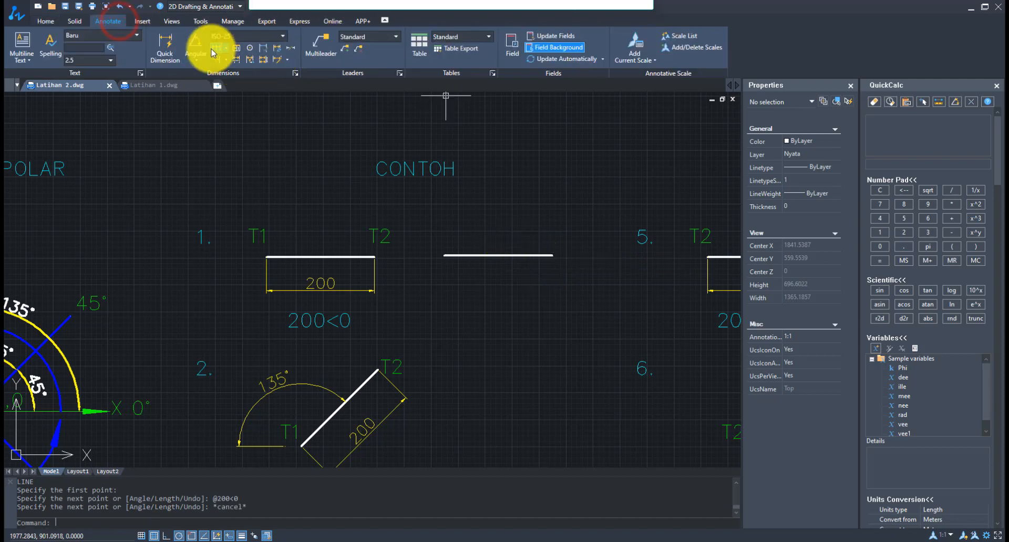
pyautogui.click(195, 59)
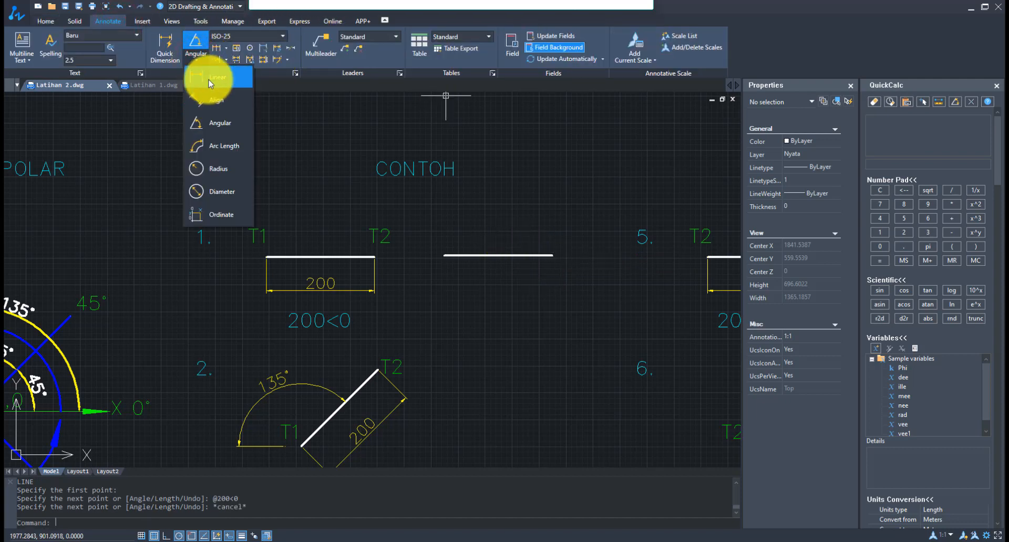
pyautogui.click(209, 79)
pyautogui.click(443, 256)
pyautogui.click(552, 256)
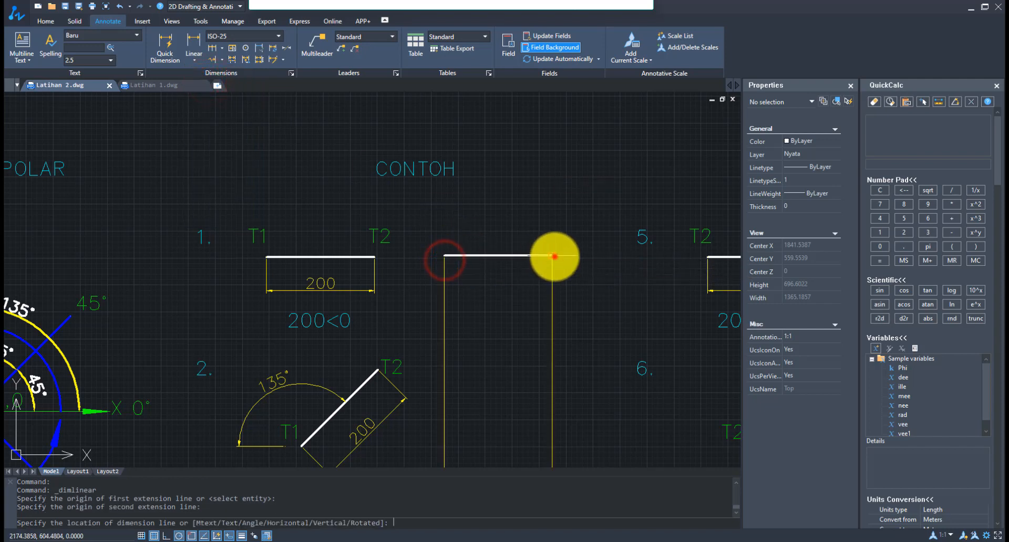
pyautogui.click(529, 230)
pyautogui.press('Escape')
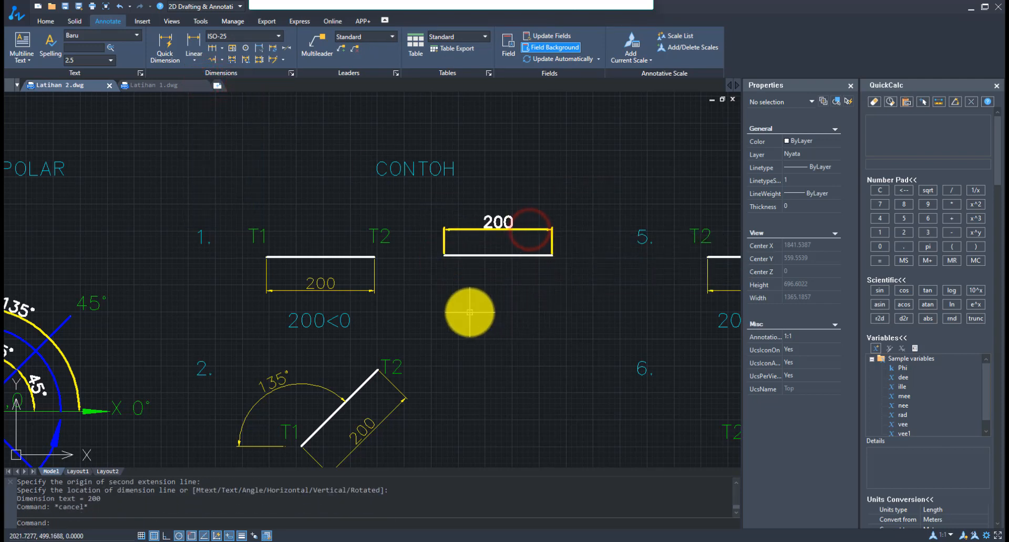
# Step: Draw a second horizontal line 200 long below the dimensioned line, taking its 0° direction from polar tracking
pyautogui.click(45, 21)
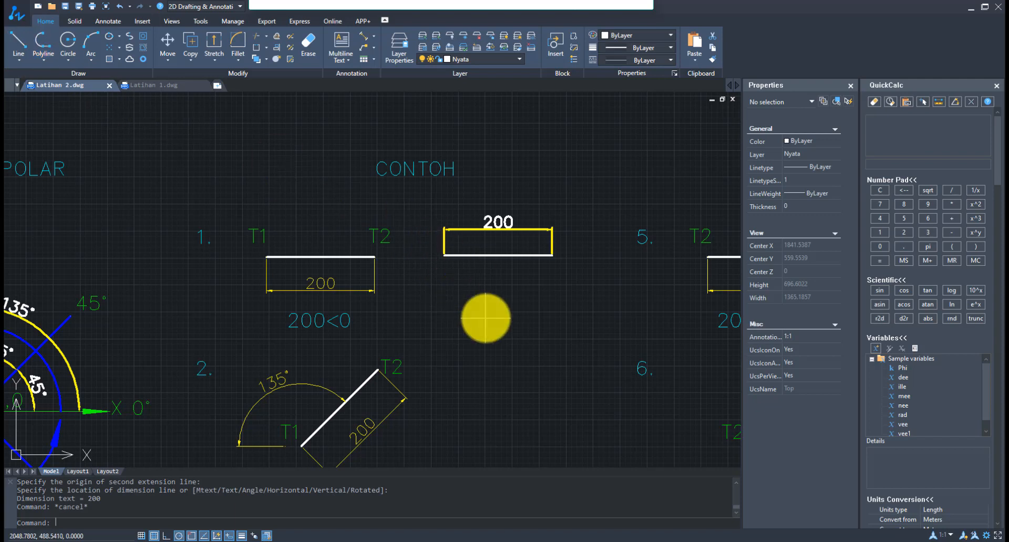
pyautogui.write('L')
pyautogui.press('Return')
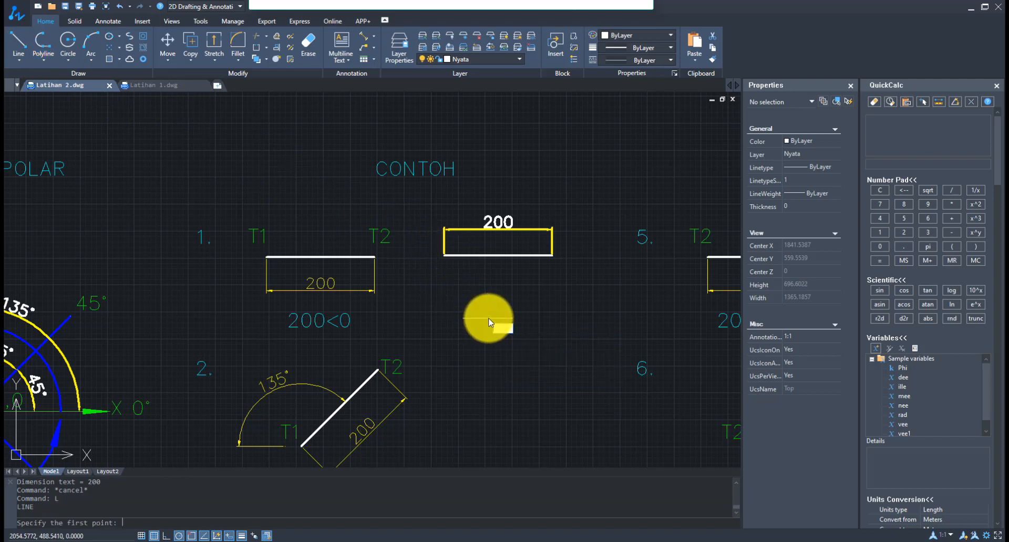
pyautogui.click(450, 315)
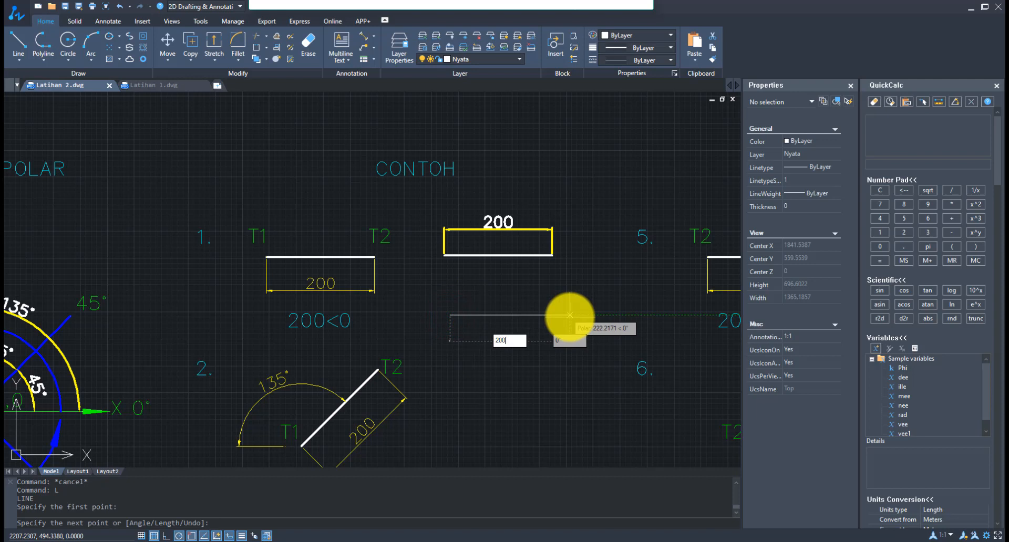
pyautogui.press('Return')
pyautogui.press('Escape')
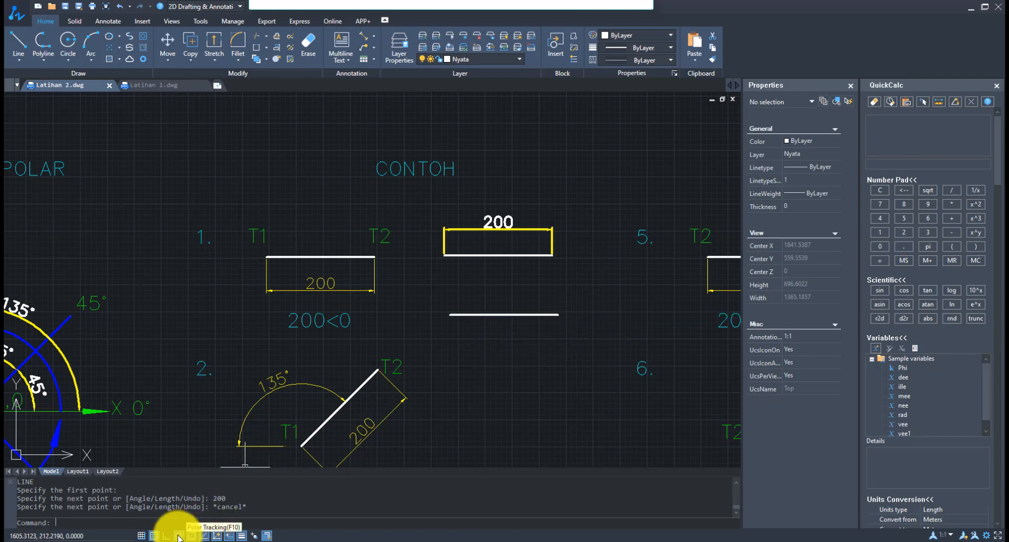
pyautogui.write('l')
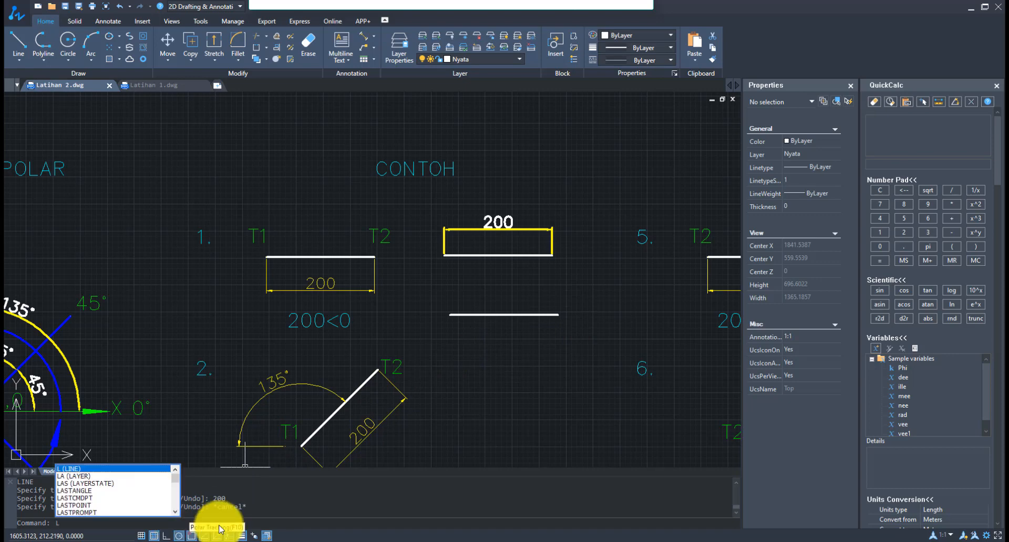
pyautogui.press('Return')
pyautogui.moveTo(494, 332); pyautogui.dragTo(397, 443, button='middle')
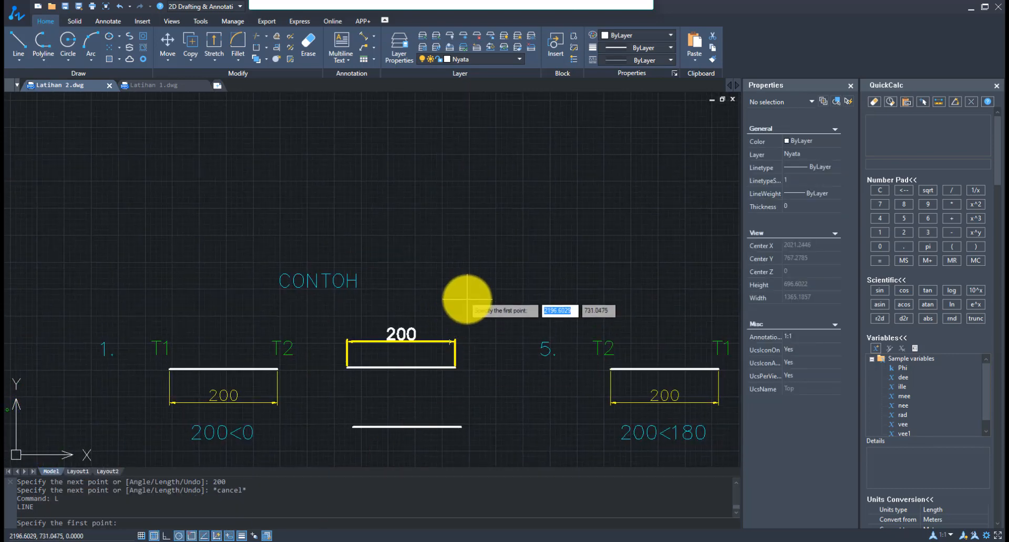
pyautogui.click(466, 300)
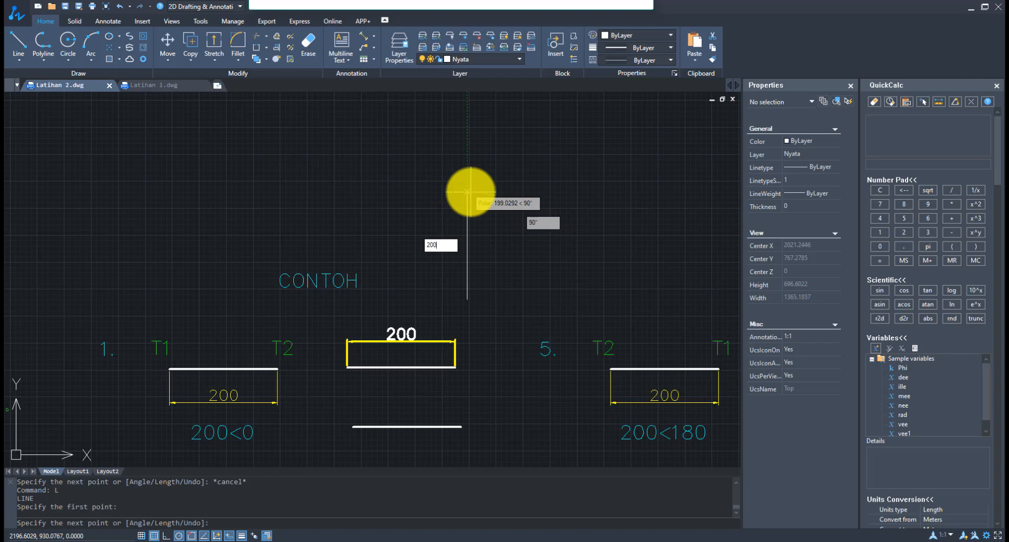
pyautogui.press('Tab')
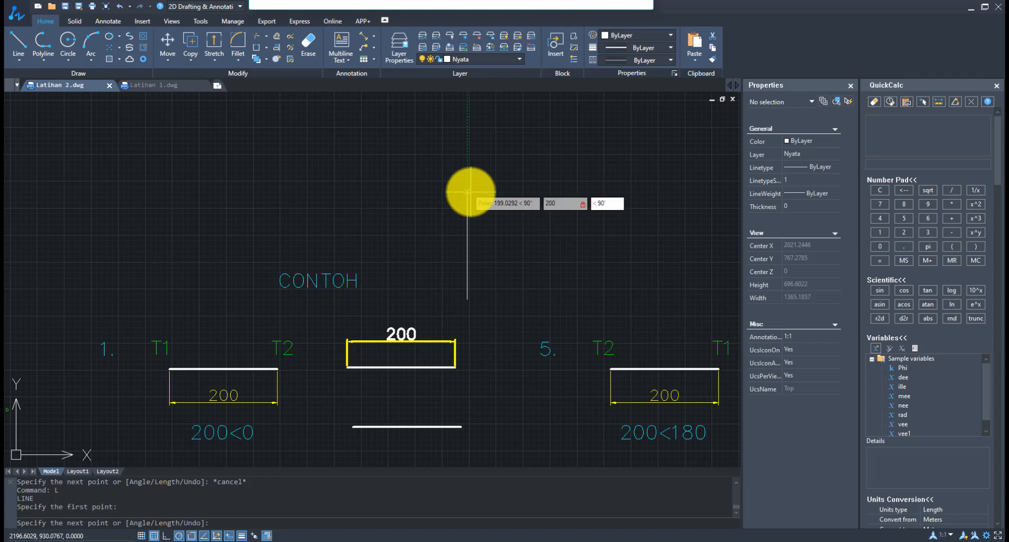
pyautogui.press('Escape')
# Step: Draw a vertical line 200 long in the empty space beside the CONTOH heading, taking its 90° direction from polar tracking
pyautogui.write('l')
pyautogui.press('Return')
pyautogui.click(469, 269)
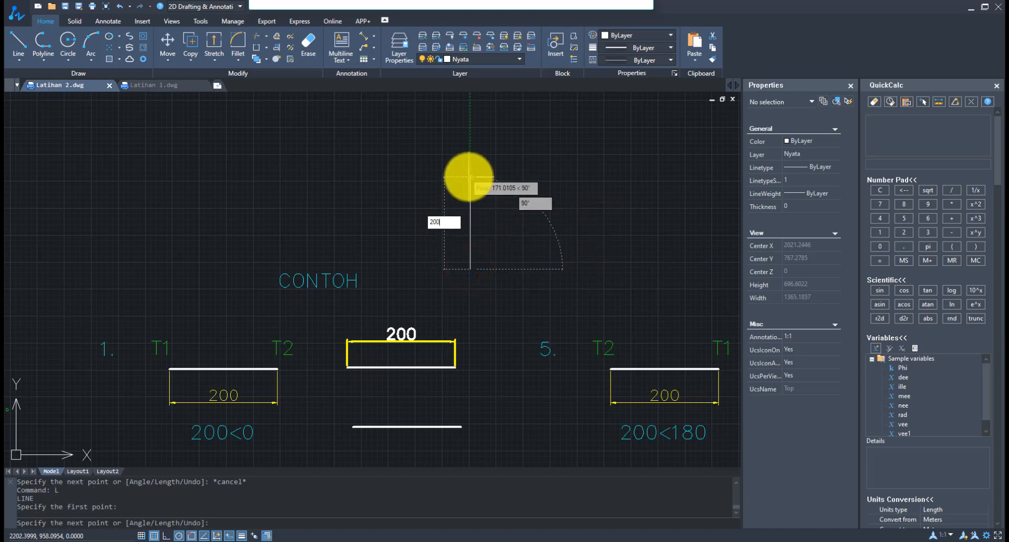
pyautogui.press('Return')
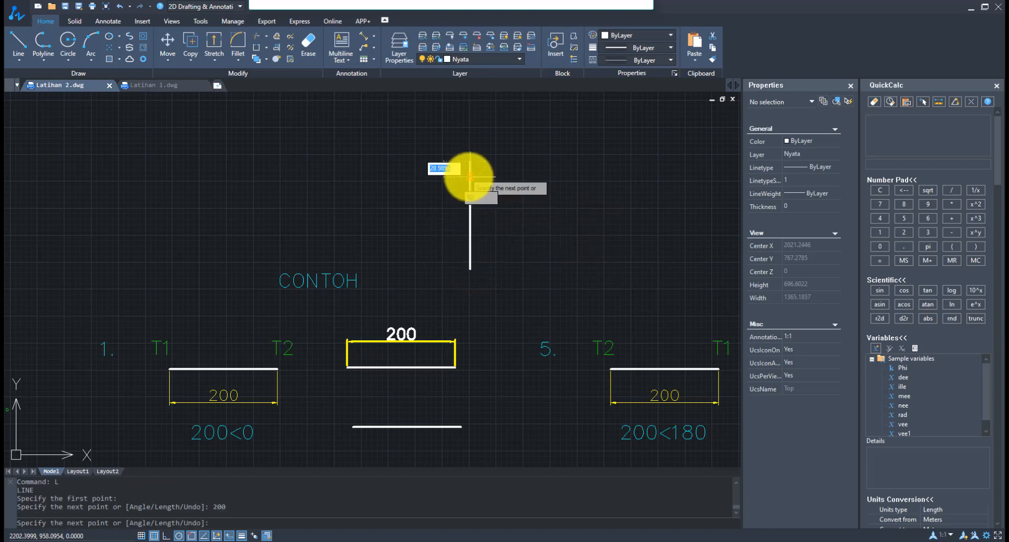
pyautogui.press('Escape')
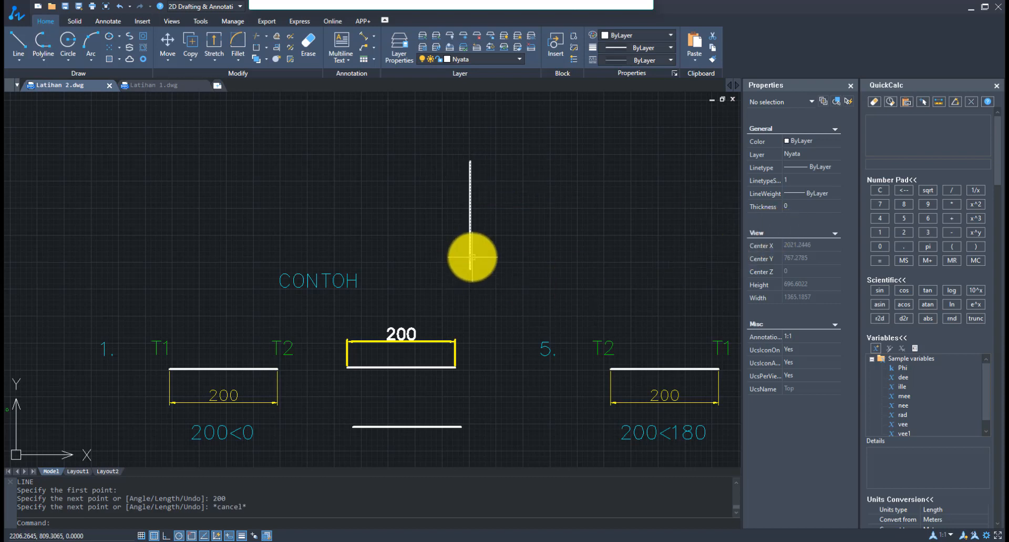
pyautogui.moveTo(534, 242); pyautogui.dragTo(481, 269, button='middle')
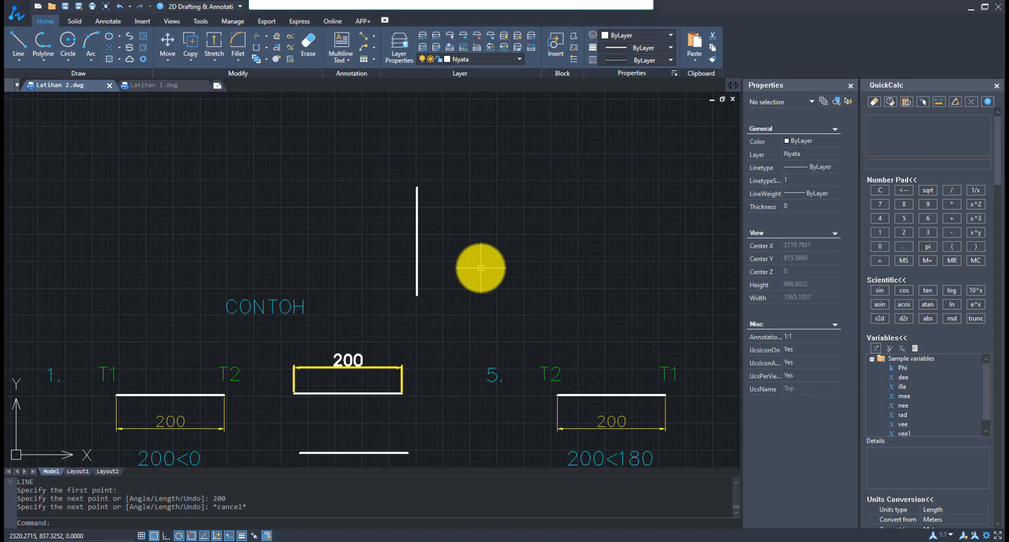
# Step: Draw a second vertical line freehand, about 191 long at 90°, to the right of the 200 long vertical line
pyautogui.write('L')
pyautogui.press('Return')
pyautogui.click(489, 308)
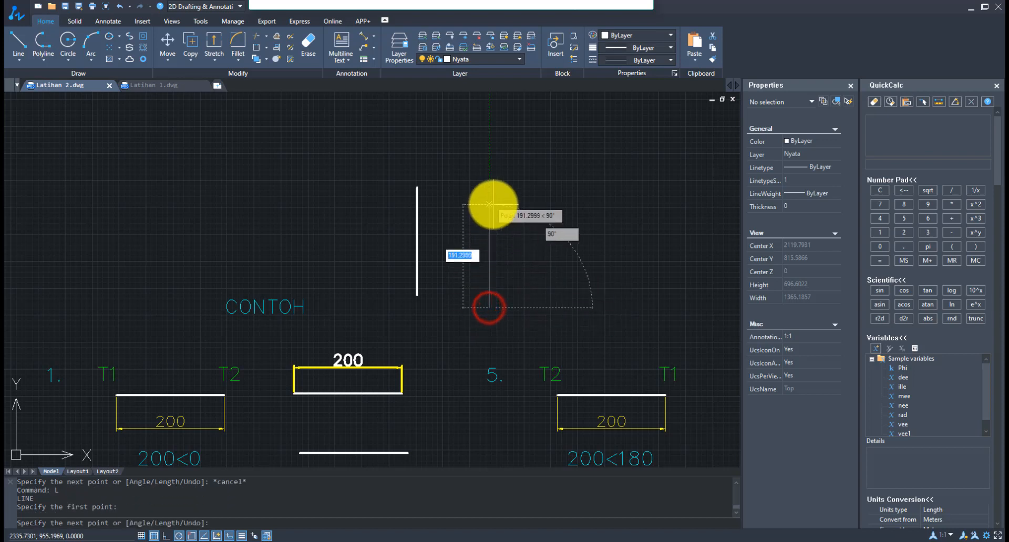
pyautogui.click(488, 204)
pyautogui.press('Escape')
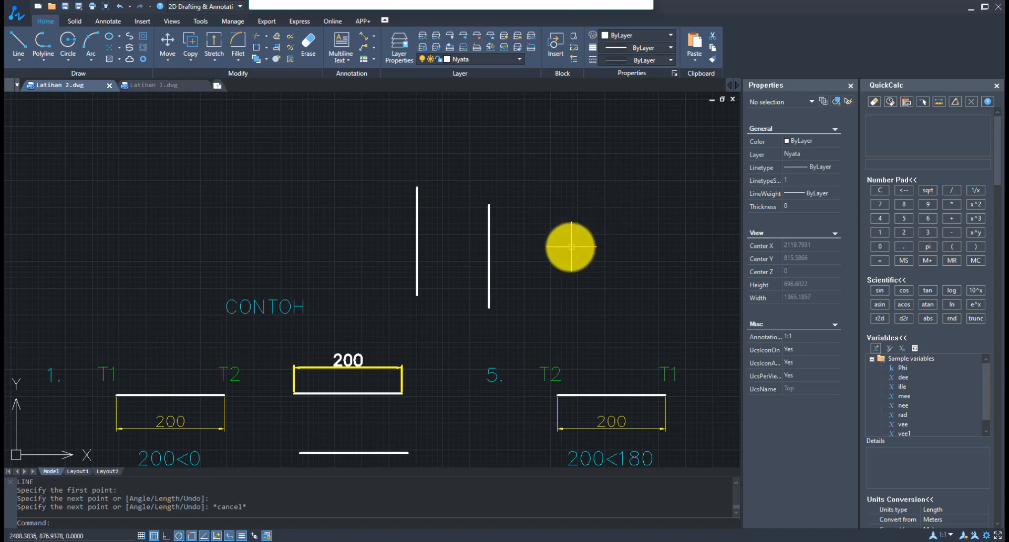
# Step: Draw two more vertical lines freehand to the right, each shorter than the one before, without entering a length
pyautogui.press('Return')
pyautogui.click(543, 267)
pyautogui.click(543, 182)
pyautogui.press('Escape')
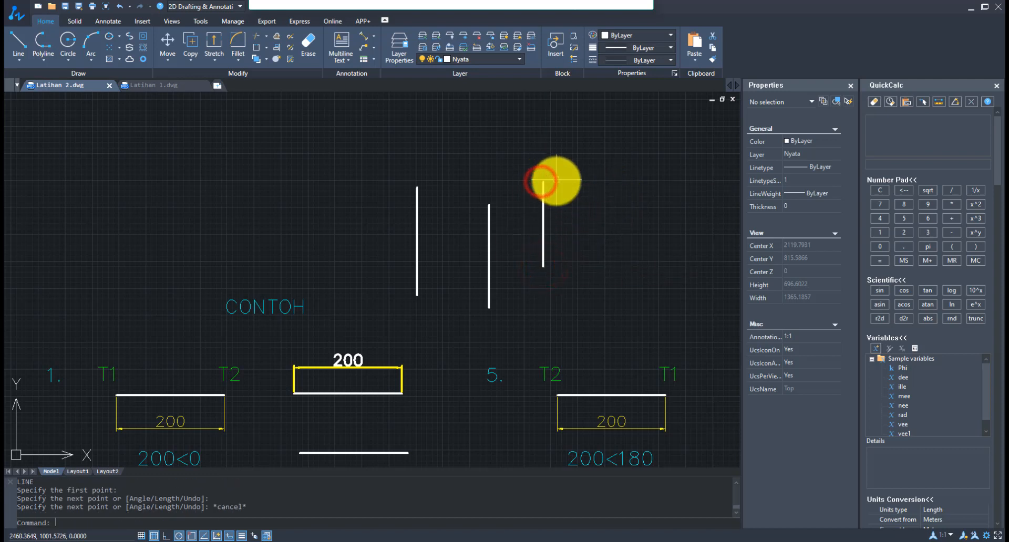
pyautogui.press('Return')
pyautogui.click(597, 261)
pyautogui.click(597, 194)
pyautogui.press('Escape')
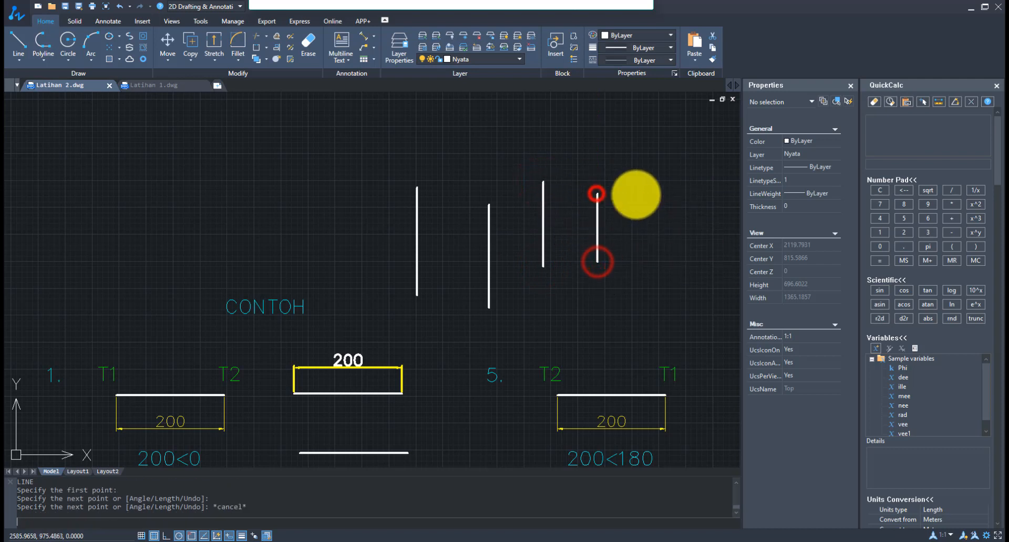
# Step: Erase all four vertical practice lines beside the CONTOH heading with one selection window
pyautogui.click(634, 181)
pyautogui.press('Escape')
pyautogui.press('Escape')
pyautogui.write('e')
pyautogui.press('Return')
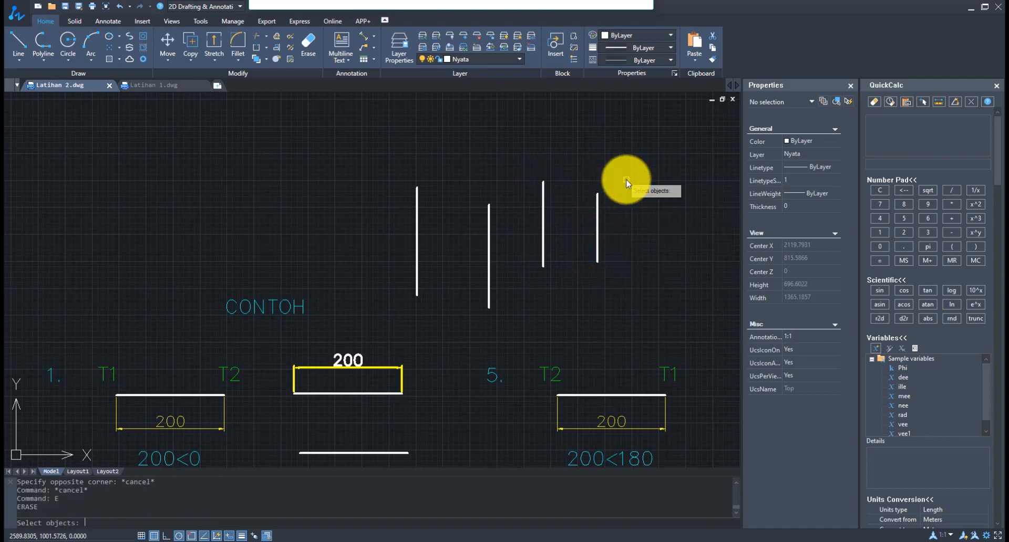
pyautogui.click(631, 174)
pyautogui.click(348, 236)
pyautogui.press('Return')
# Step: Draw a horizontal reference line freehand to the right from point T1 of example 2, passing below T2
pyautogui.moveTo(439, 251); pyautogui.dragTo(498, 124, button='middle')
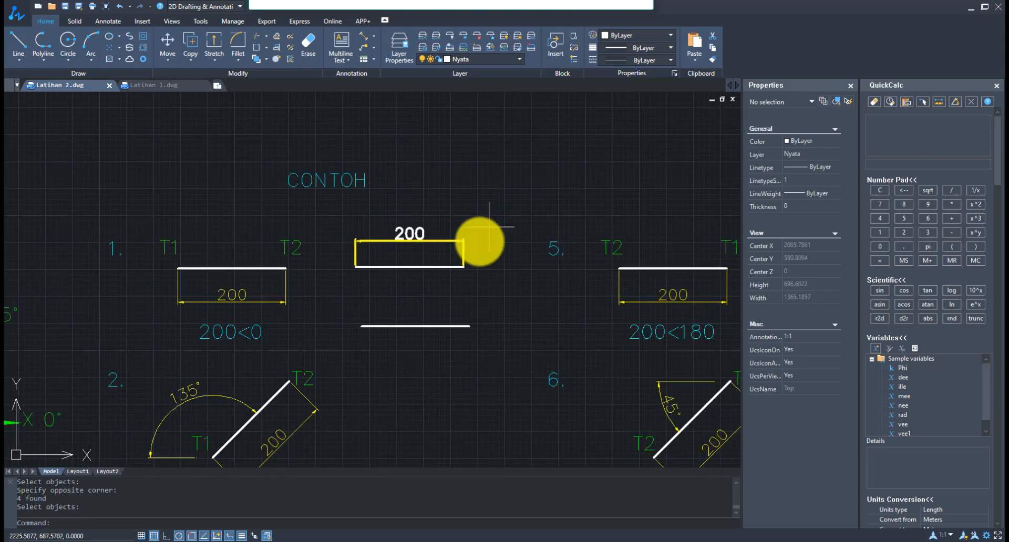
pyautogui.moveTo(401, 288); pyautogui.dragTo(433, 220, button='middle')
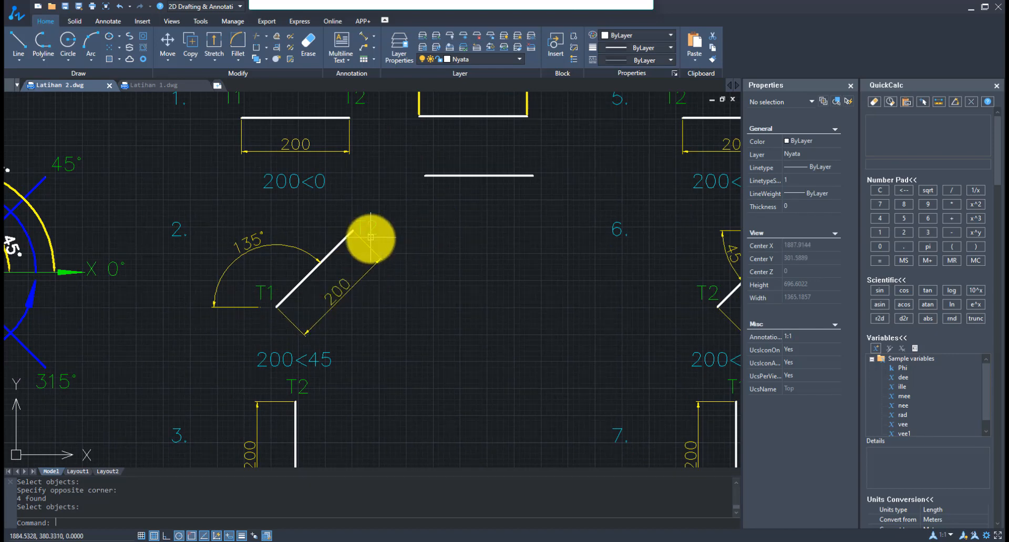
pyautogui.scroll(3, 274, 285)
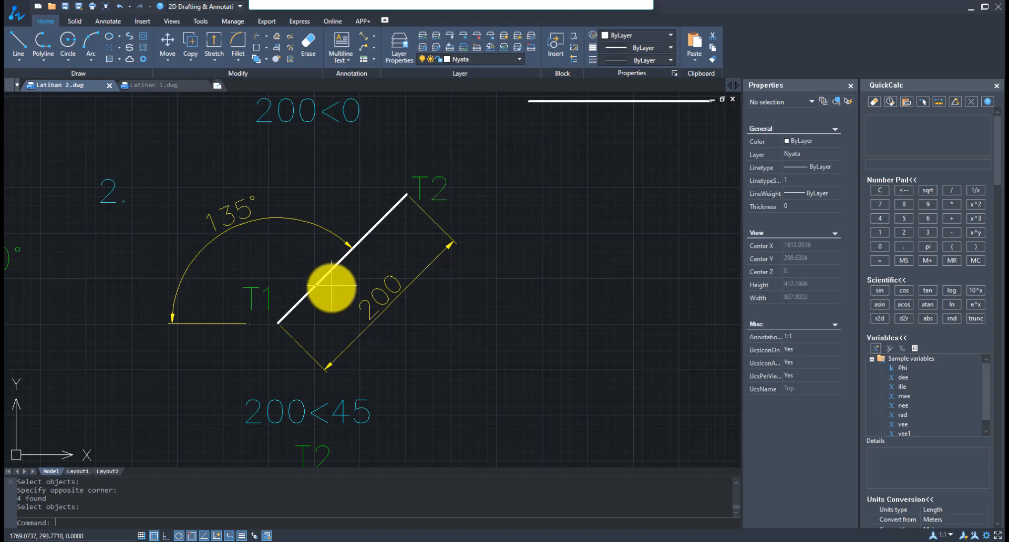
pyautogui.write('L')
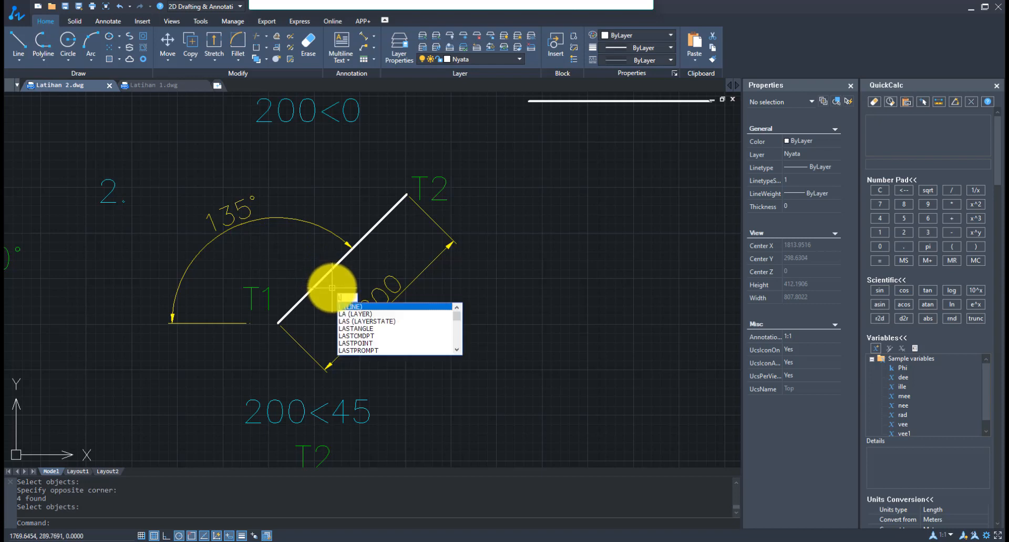
pyautogui.press('Return')
pyautogui.click(278, 322)
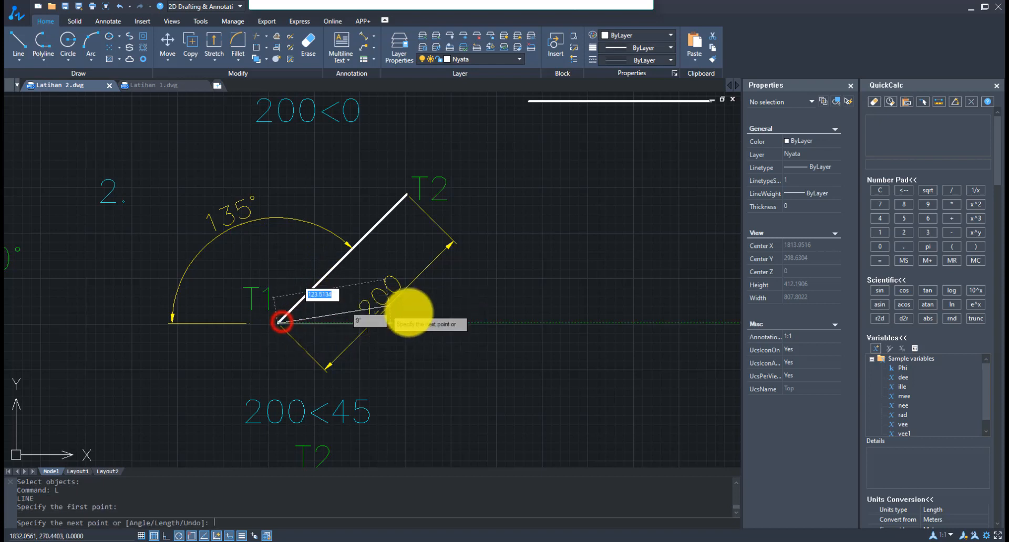
pyautogui.click(472, 317)
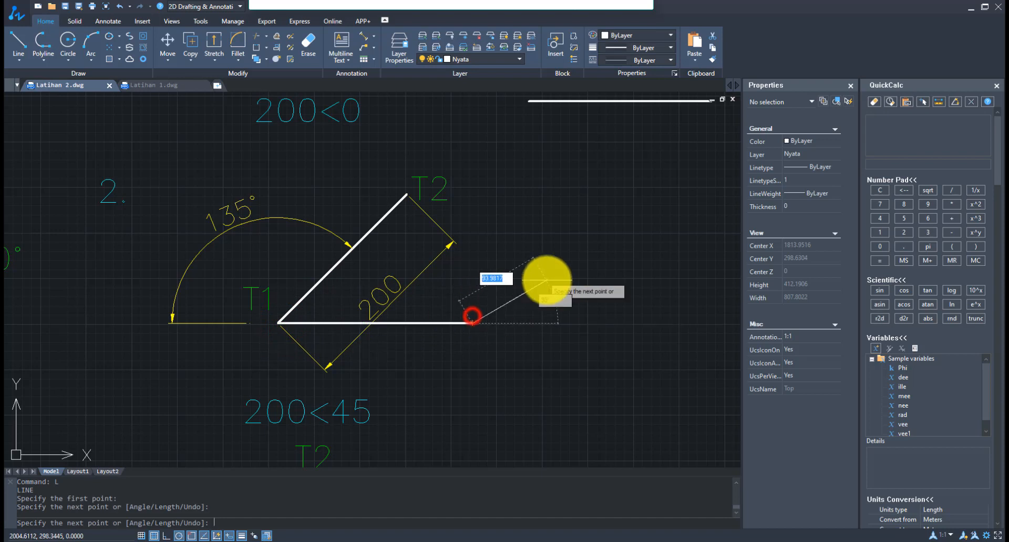
pyautogui.press('Escape')
# Step: Add an angular dimension between the horizontal reference line and the slanted line of example 2, placing its arc between them
pyautogui.click(109, 23)
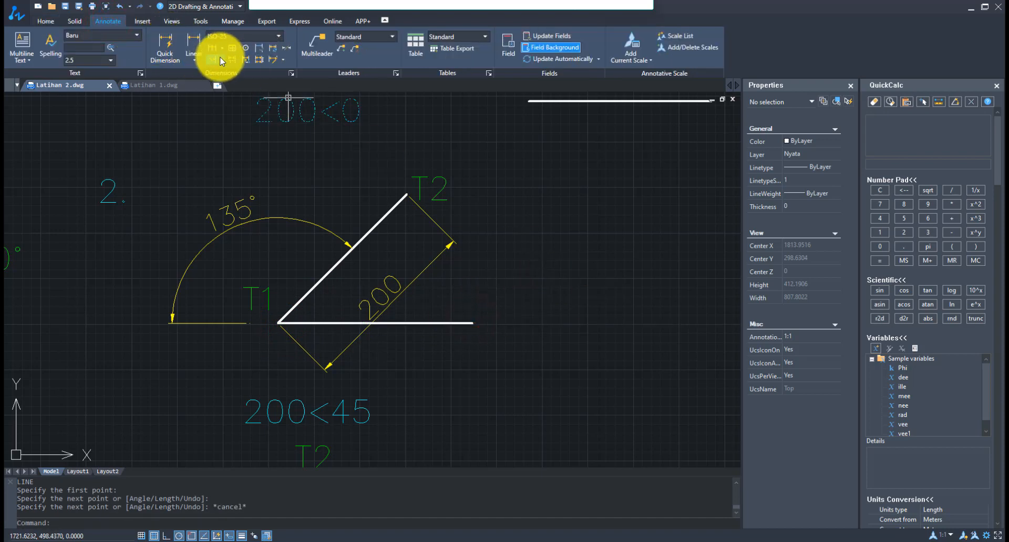
pyautogui.click(194, 60)
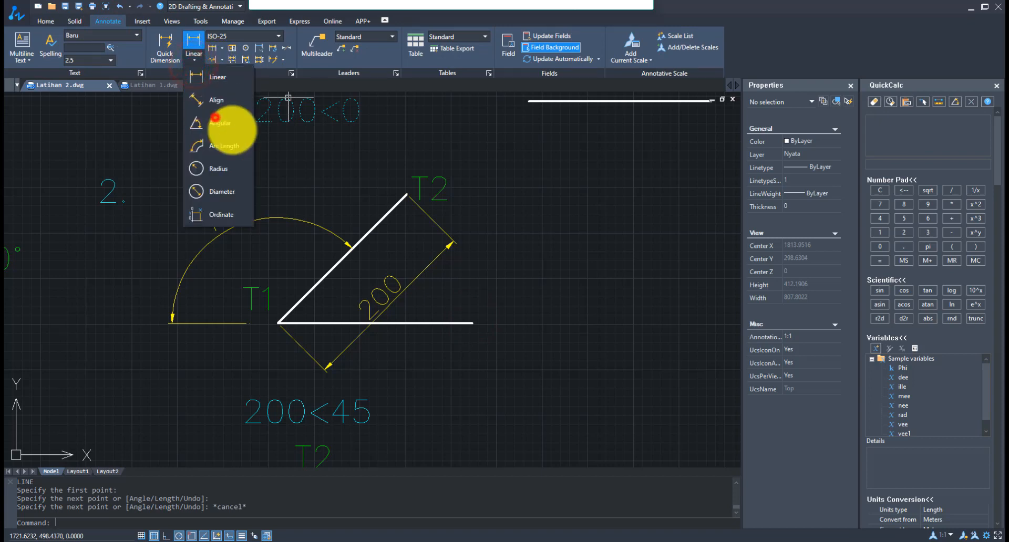
pyautogui.click(219, 122)
pyautogui.click(415, 322)
pyautogui.click(365, 232)
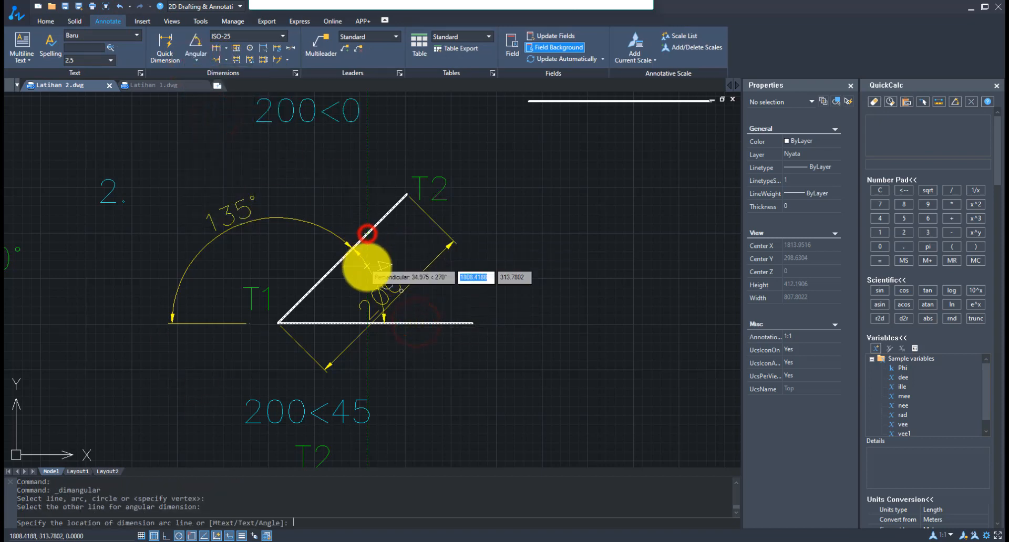
pyautogui.click(406, 247)
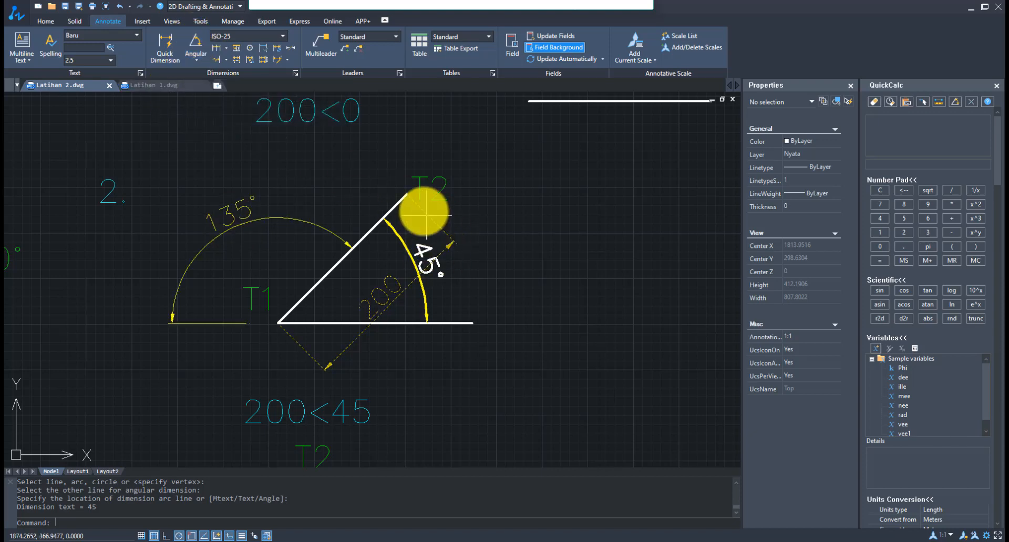
# Step: Erase the horizontal reference line and its angular dimension from example 2
pyautogui.moveTo(517, 339); pyautogui.dragTo(356, 361, button='middle')
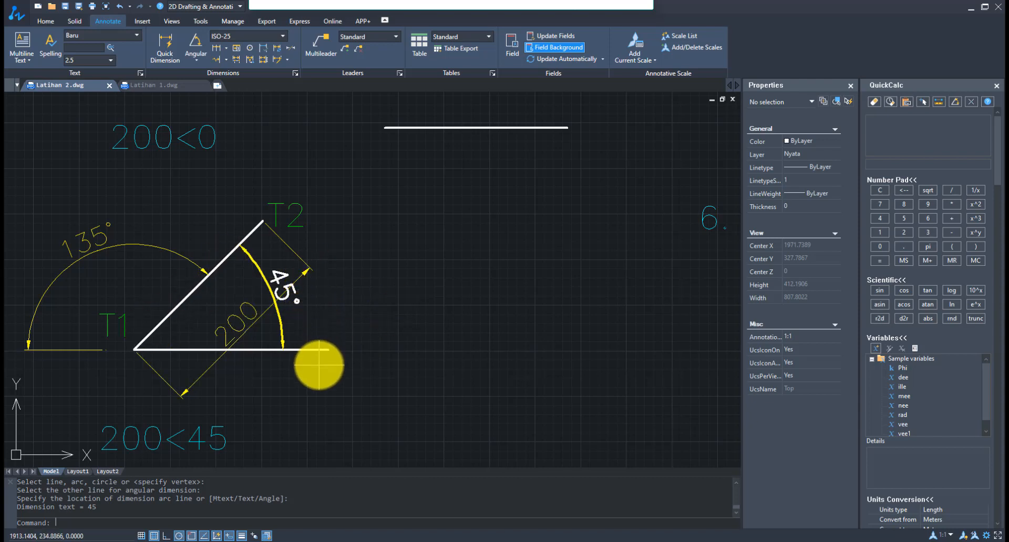
pyautogui.write('E')
pyautogui.press('Return')
pyautogui.click(313, 367)
pyautogui.click(276, 334)
pyautogui.press('Return')
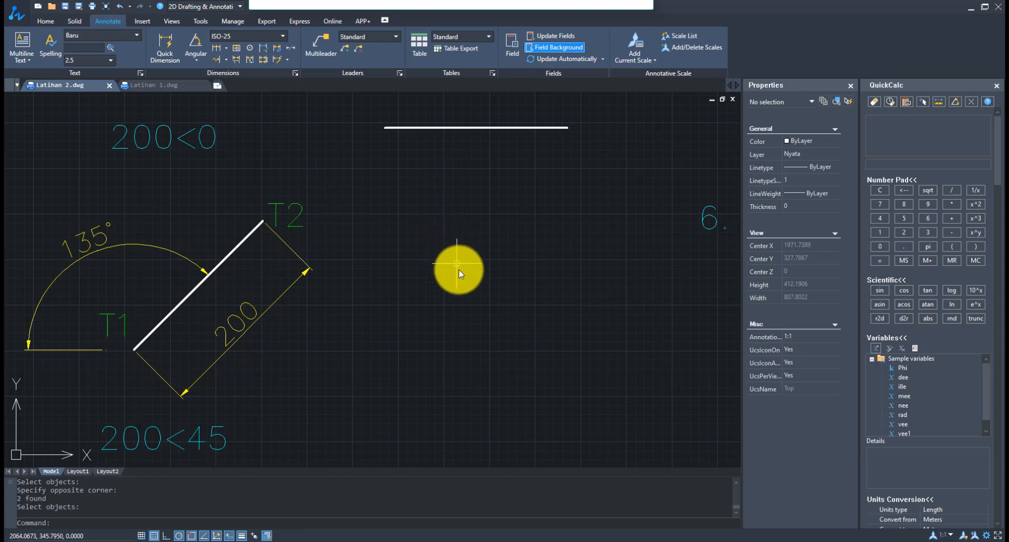
# Step: Draw a line 200 long at 45° in the empty space beside example 2, using polar input for length and angle
pyautogui.write('L')
pyautogui.press('Return')
pyautogui.click(412, 359)
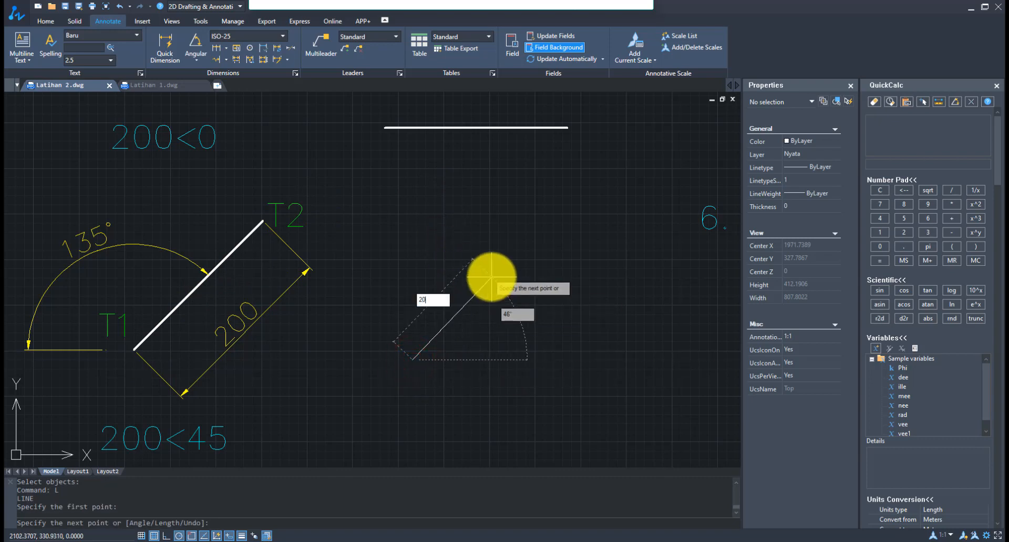
pyautogui.write('200')
pyautogui.press('Tab')
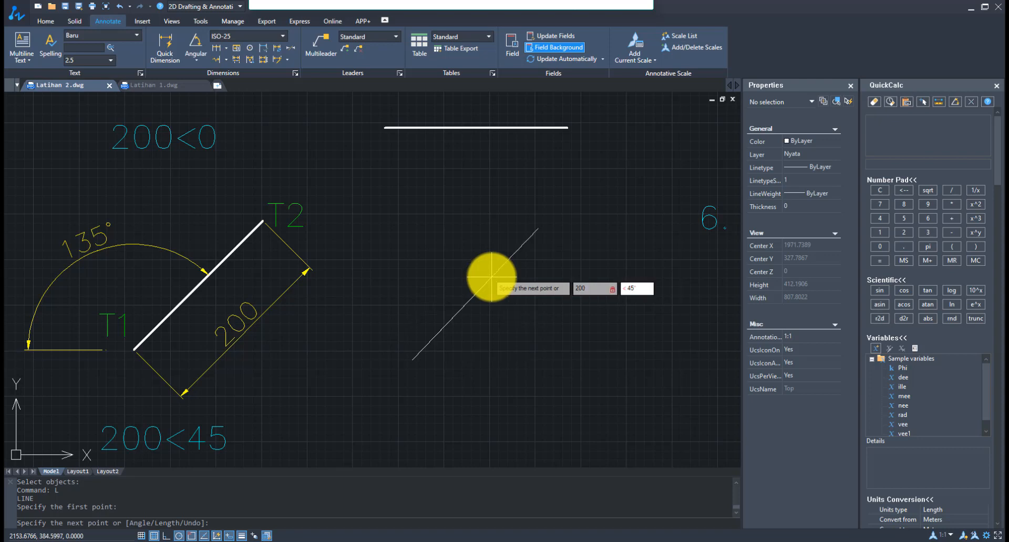
pyautogui.write('45')
pyautogui.press('Return')
pyautogui.press('Escape')
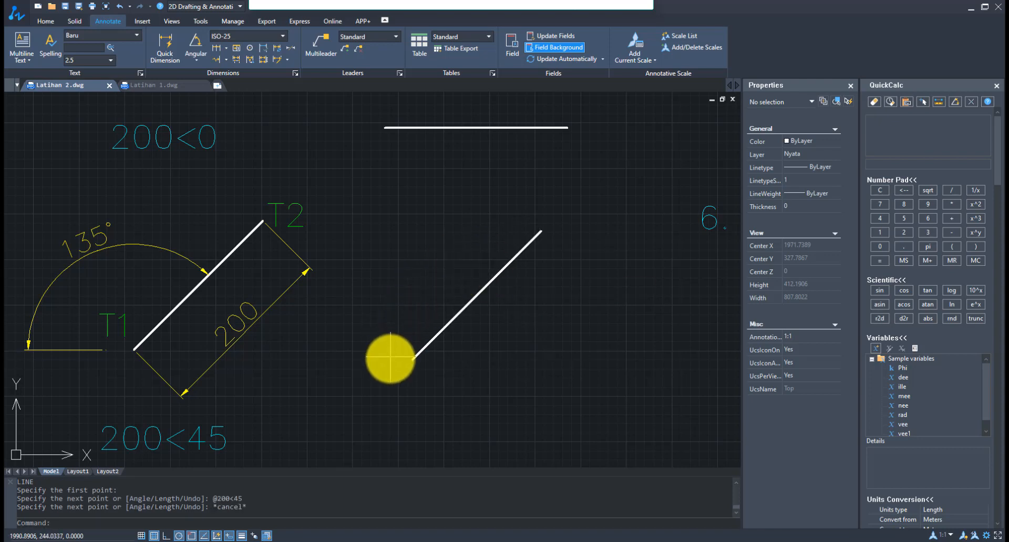
# Step: Draw a vertical line 200 long upward beside example 3, taking its 90° direction from polar tracking
pyautogui.scroll(-5, 415, 315)
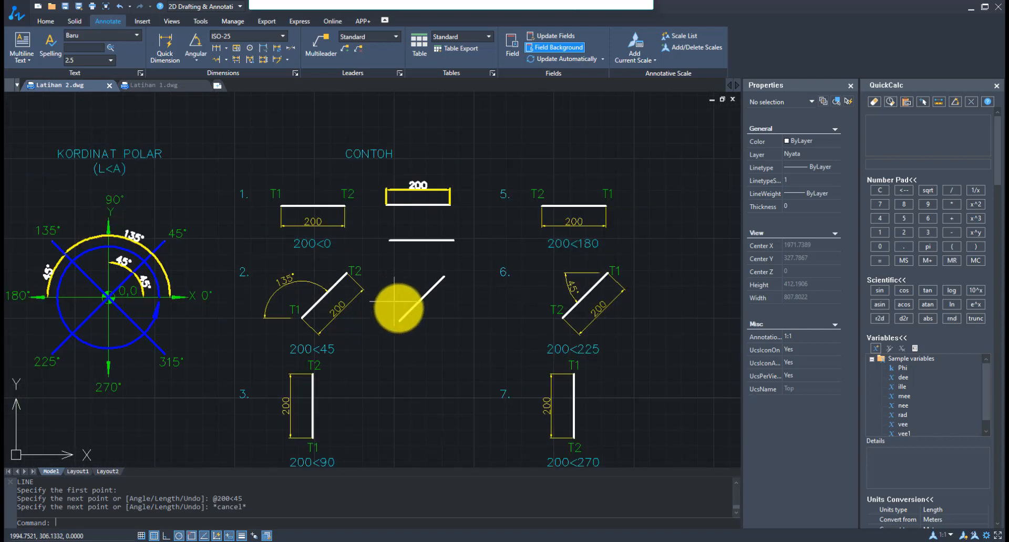
pyautogui.moveTo(401, 309); pyautogui.dragTo(330, 246, button='middle')
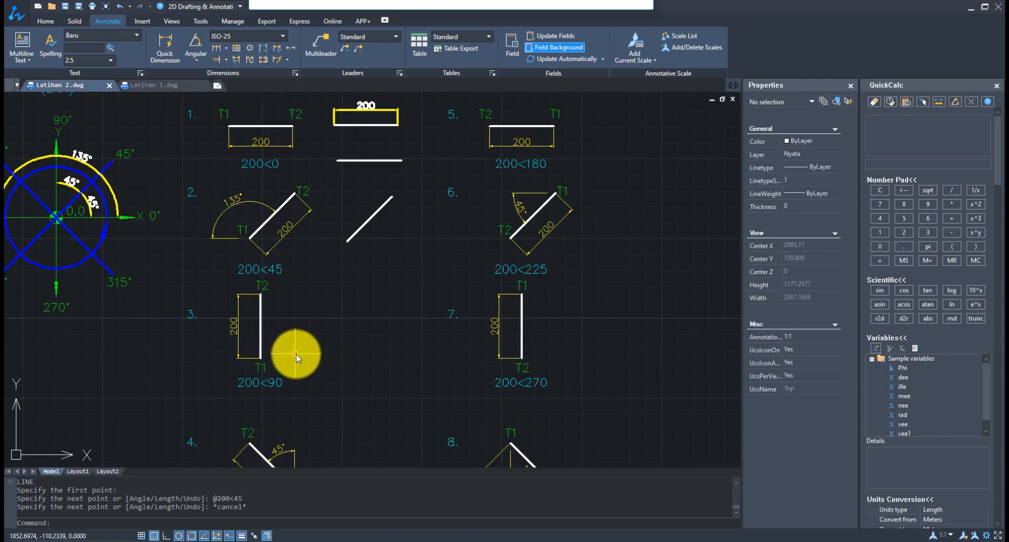
pyautogui.write('l')
pyautogui.press('Return')
pyautogui.click(358, 362)
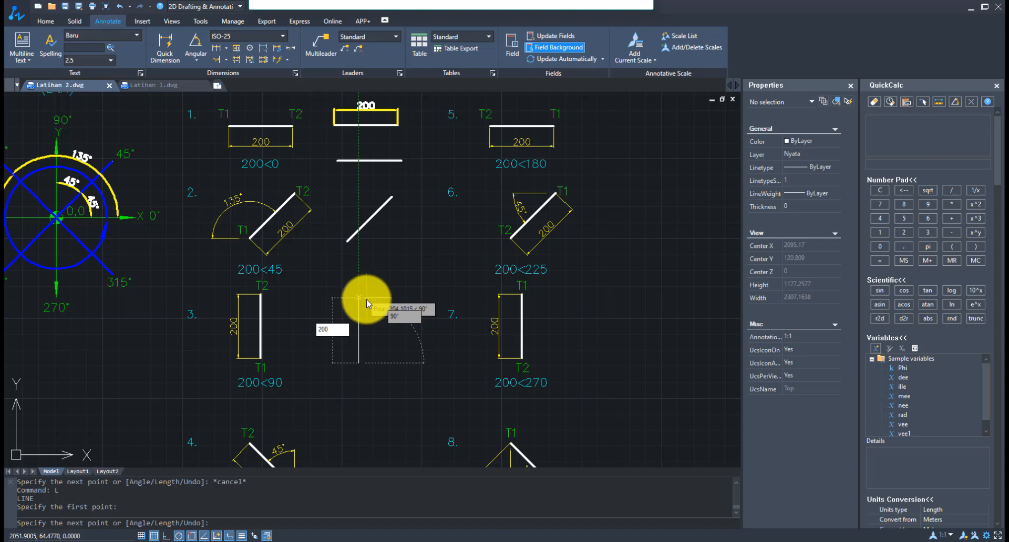
pyautogui.write('200')
pyautogui.press('Return')
pyautogui.press('Escape')
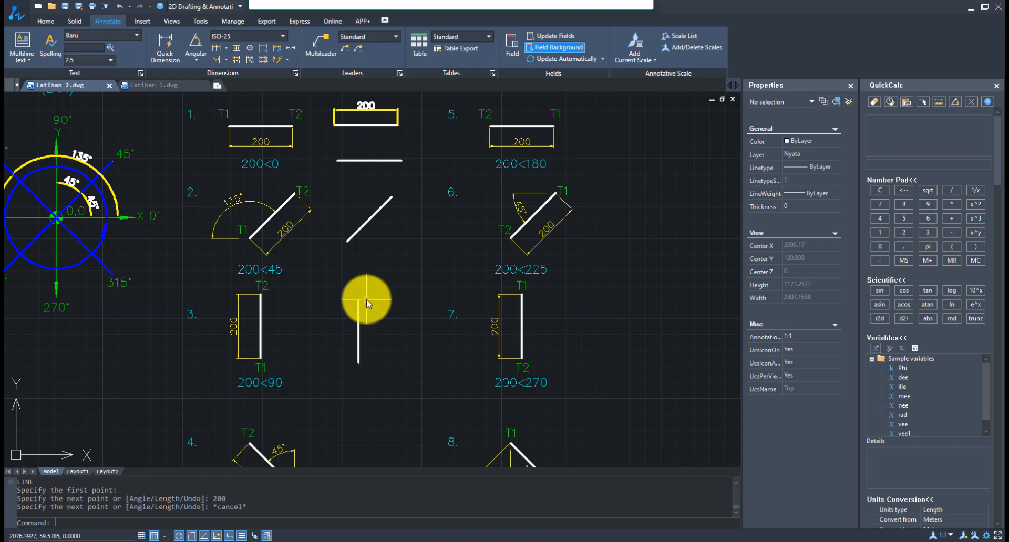
pyautogui.moveTo(371, 380); pyautogui.dragTo(390, 261, button='middle')
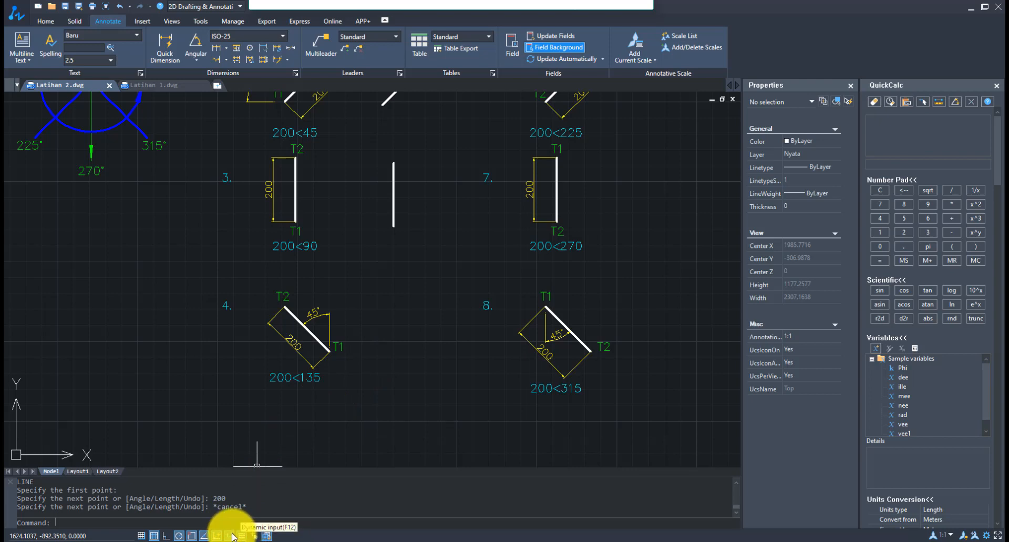
pyautogui.scroll(3, 315, 353)
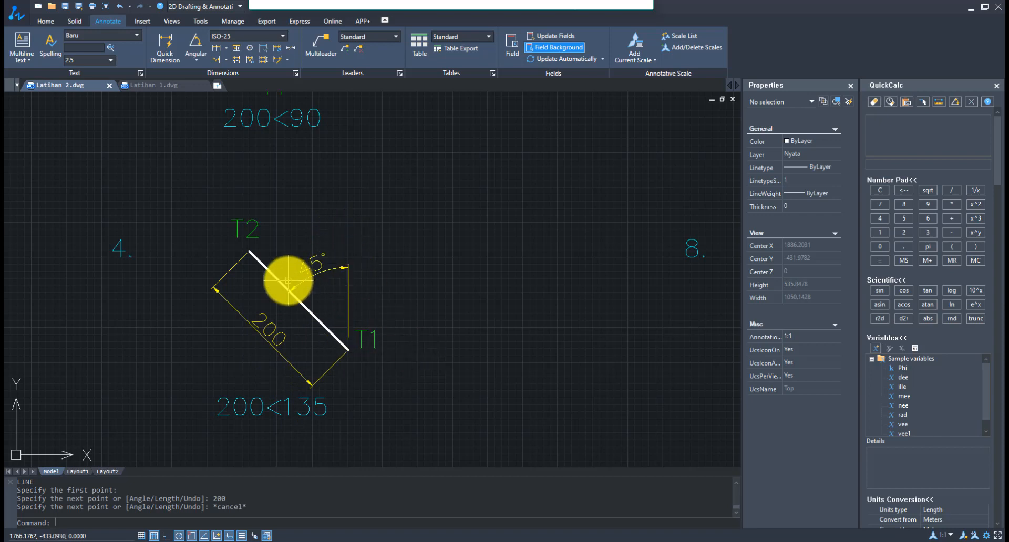
pyautogui.moveTo(447, 282); pyautogui.dragTo(343, 287, button='middle')
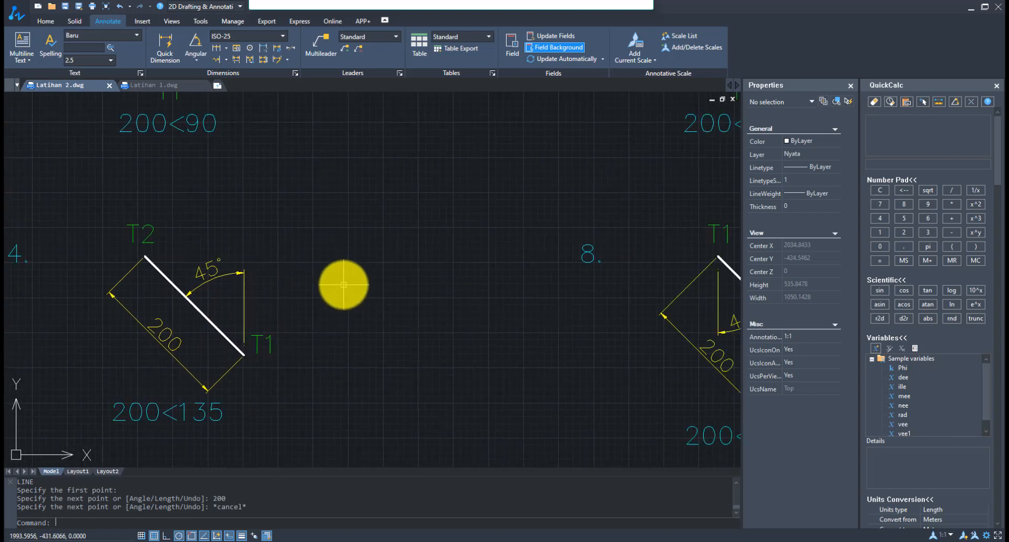
# Step: Draw a horizontal reference line about 92 long to the right from point T1 of example 4
pyautogui.write('L')
pyautogui.press('Return')
pyautogui.click(244, 355)
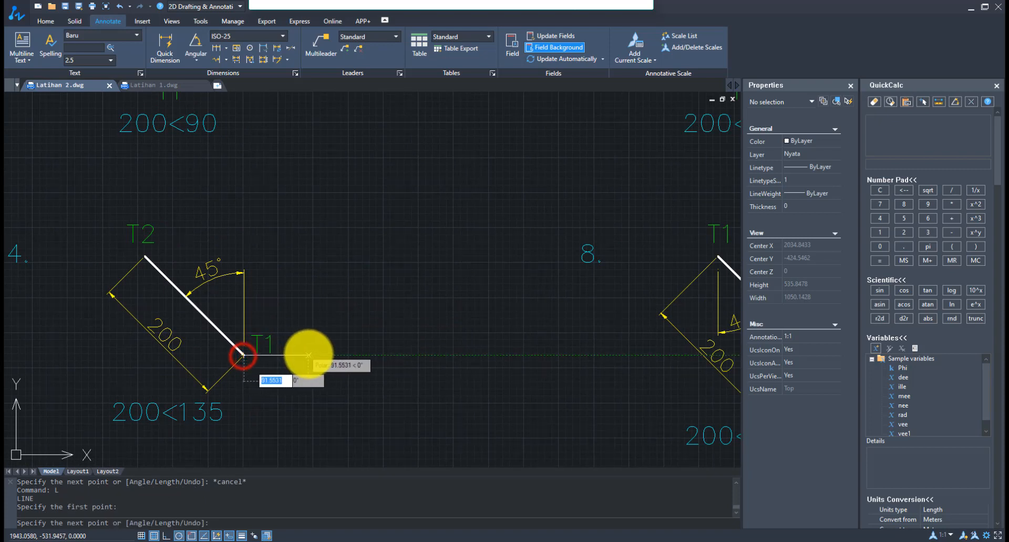
pyautogui.click(309, 355)
# Step: Preview an angular dimension between the horizontal reference line and the slanted line of example 4, without placing it
pyautogui.click(195, 40)
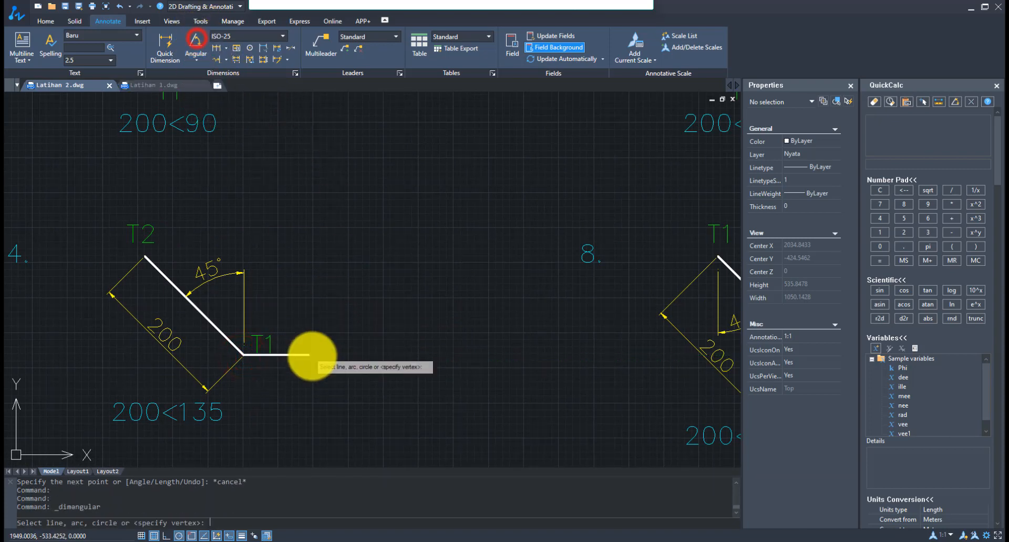
pyautogui.click(305, 355)
pyautogui.click(216, 327)
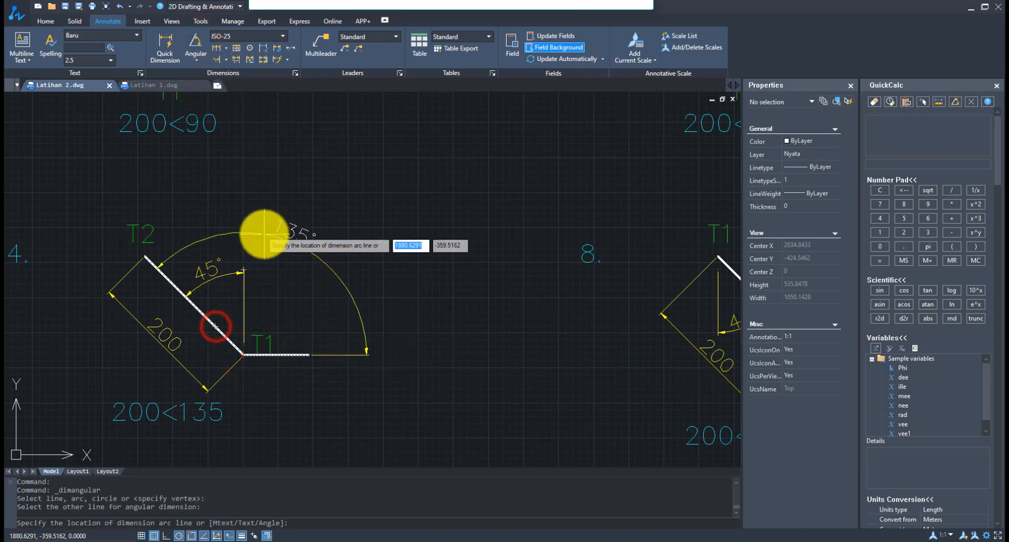
pyautogui.press('Escape')
pyautogui.write('e')
pyautogui.press('Return')
pyautogui.click(326, 365)
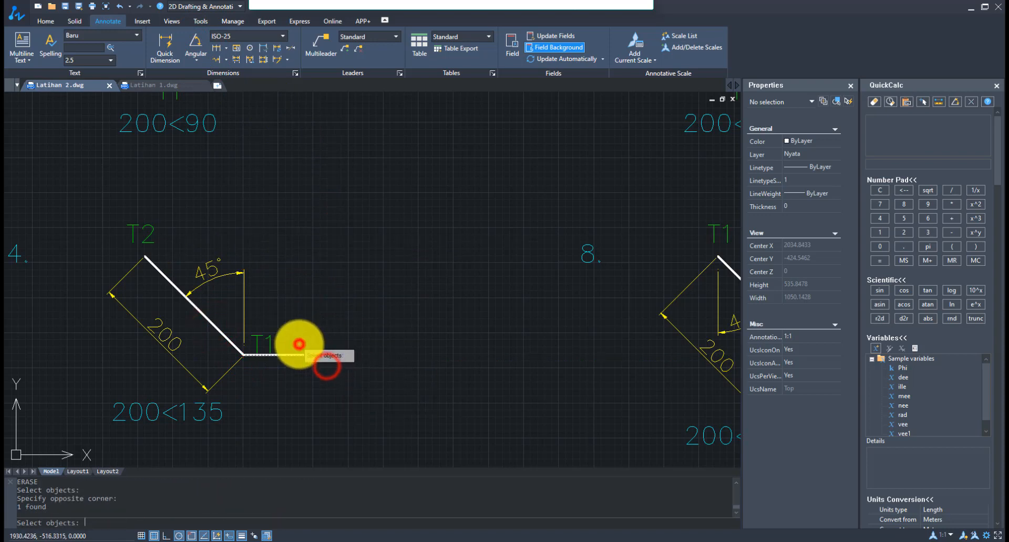
pyautogui.click(299, 344)
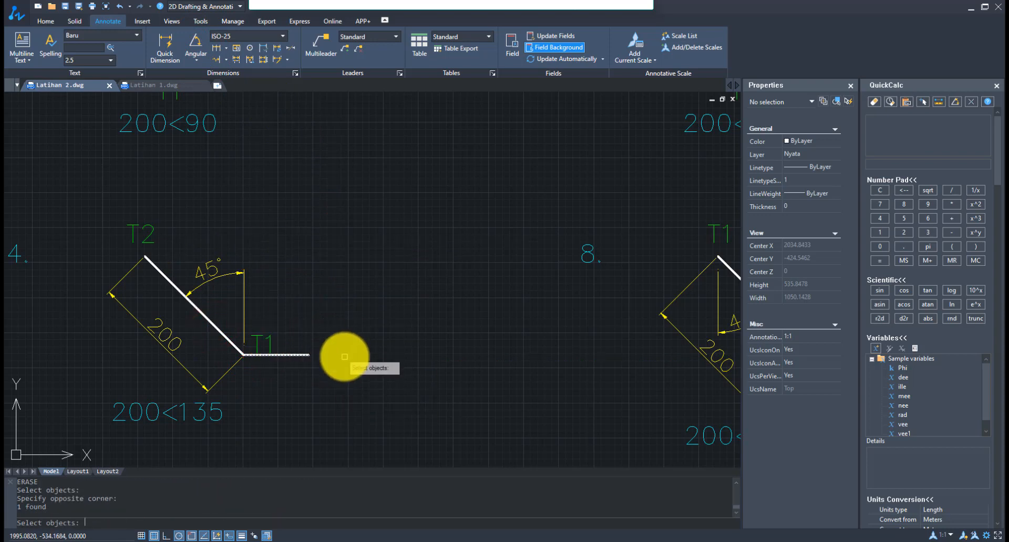
pyautogui.press('Escape')
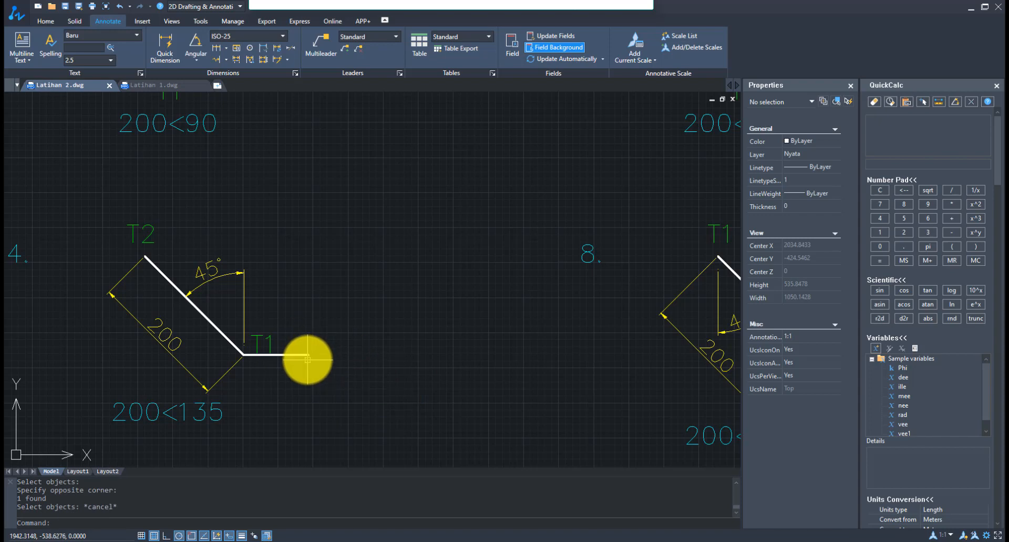
# Step: Erase the horizontal reference line at point T1 of example 4
pyautogui.write('e')
pyautogui.press('Return')
pyautogui.click(315, 364)
pyautogui.click(301, 351)
pyautogui.press('Return')
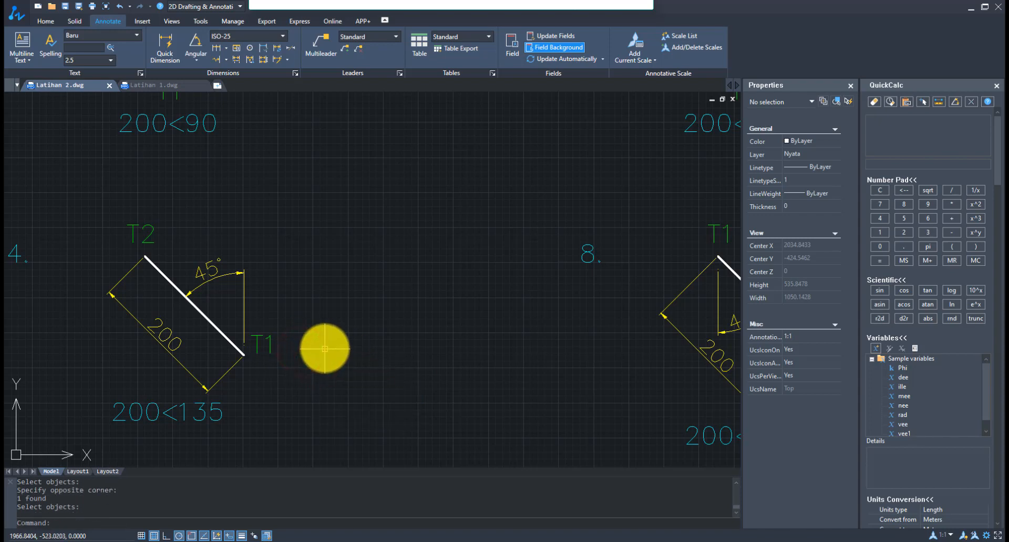
# Step: Start a line in the empty space beside example 4 and enter a length of 200 and an angle of 135°
pyautogui.write('l')
pyautogui.press('Return')
pyautogui.click(419, 347)
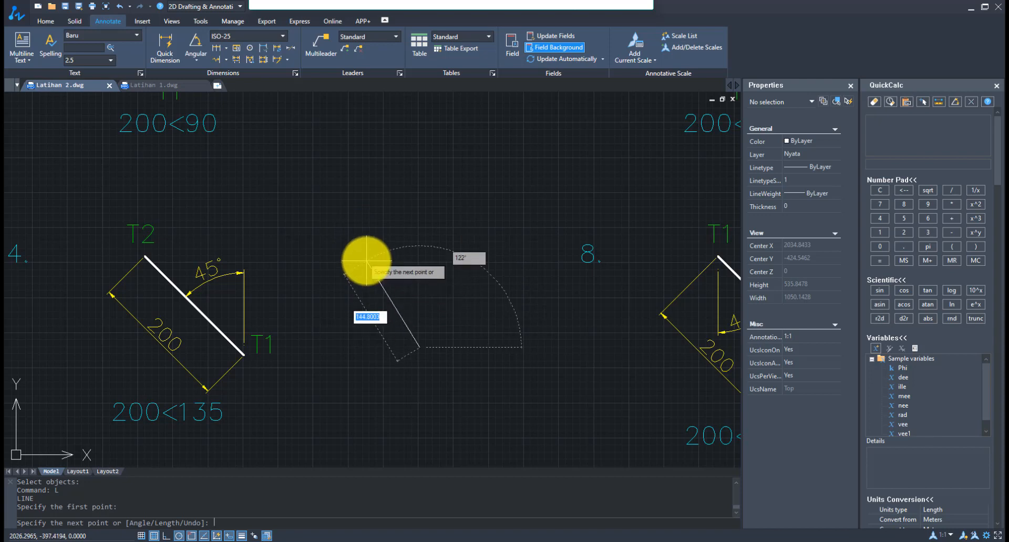
pyautogui.write('200')
pyautogui.press('Tab')
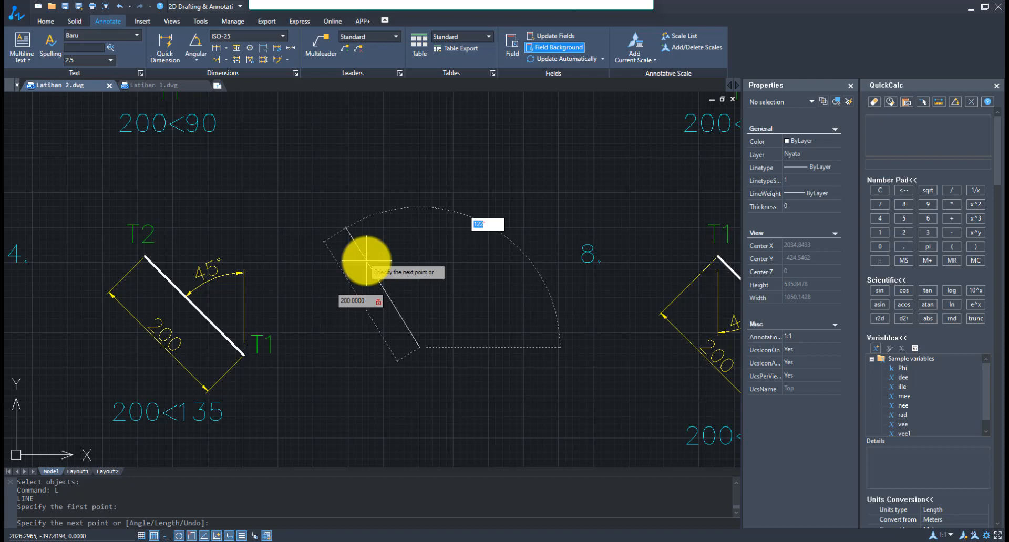
pyautogui.press('Tab')
pyautogui.press('Tab')
pyautogui.press('Tab')
pyautogui.press('Tab')
pyautogui.write('135')
pyautogui.press('Tab')
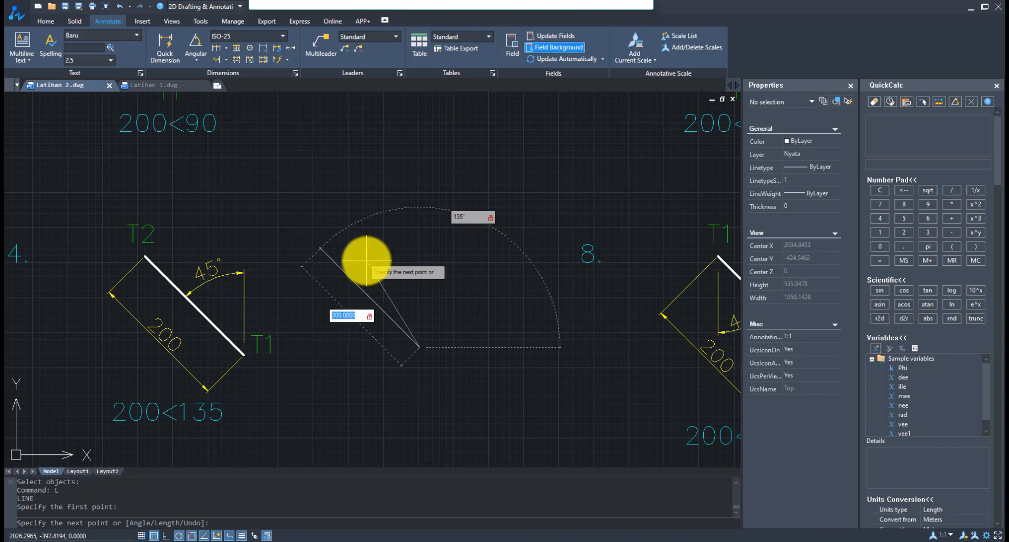
# Step: Try a length of 500 and an angle of 45° for the line in progress beside example 4
pyautogui.write('500')
pyautogui.press('Tab')
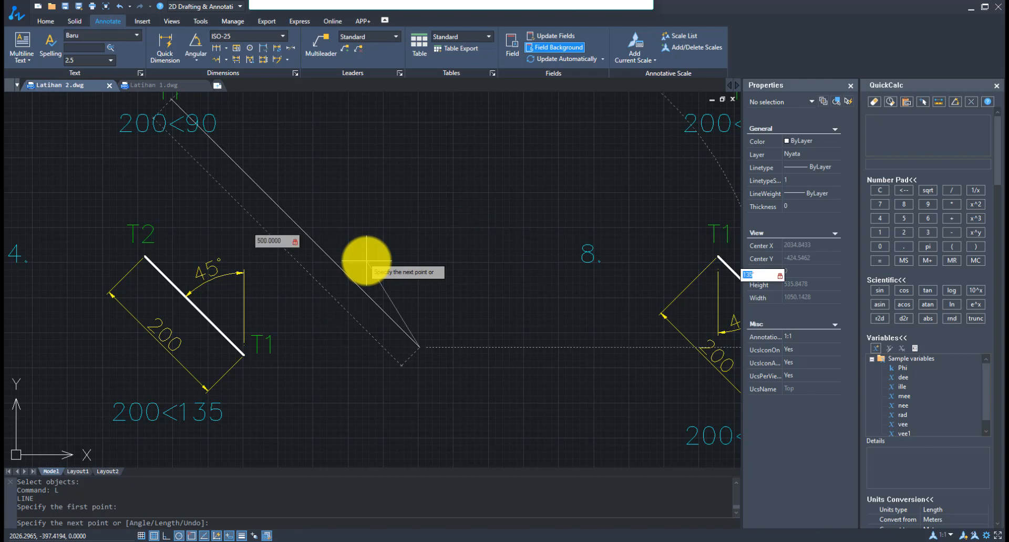
pyautogui.write('45')
pyautogui.press('Tab')
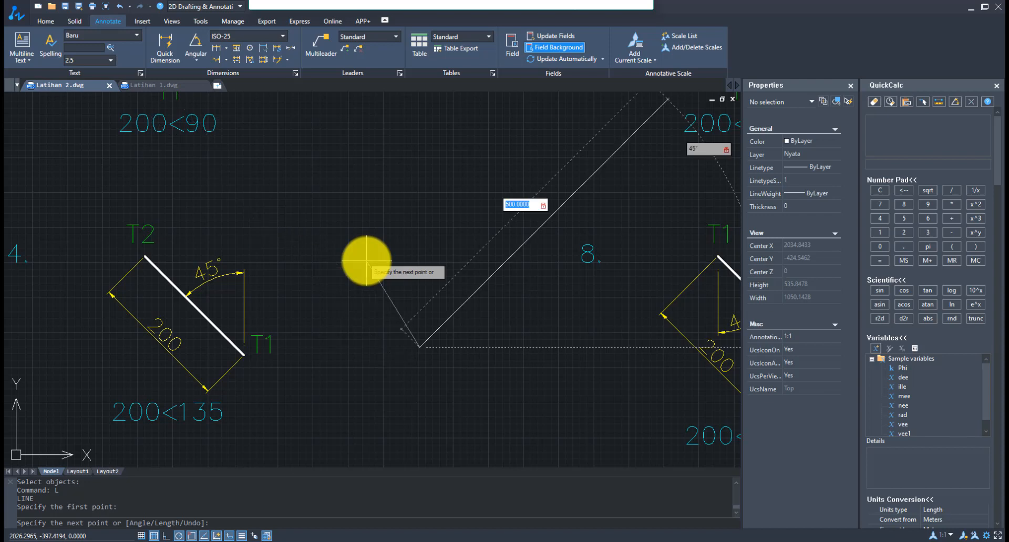
# Step: Set the line in progress to length 200 and angle 135°, and finish it beside example 4
pyautogui.write('200')
pyautogui.press('Tab')
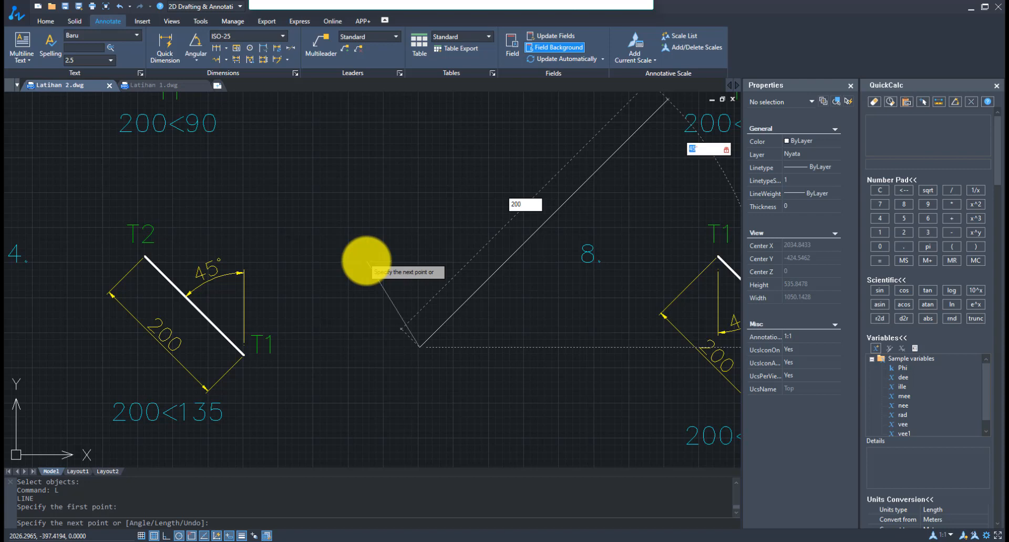
pyautogui.write('13')
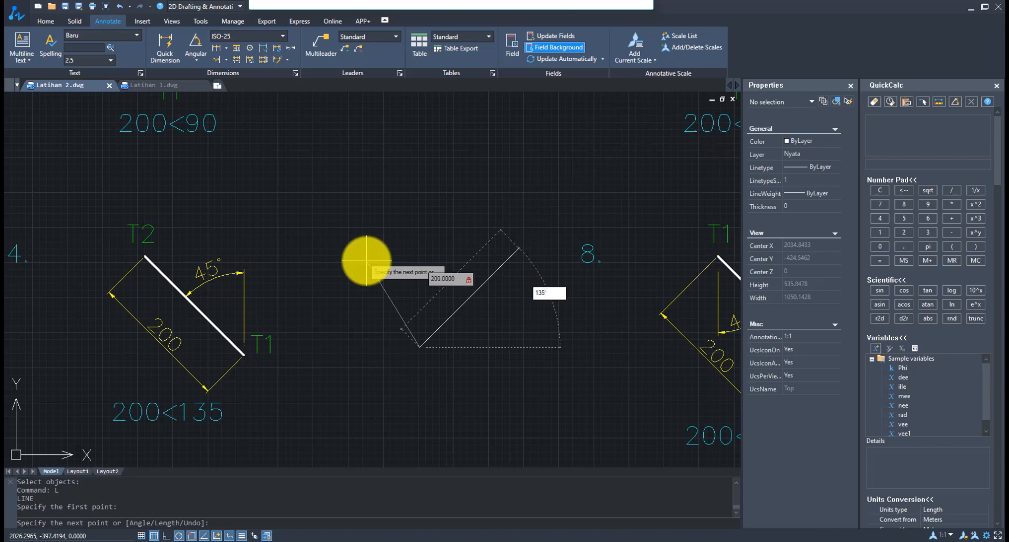
pyautogui.press('Tab')
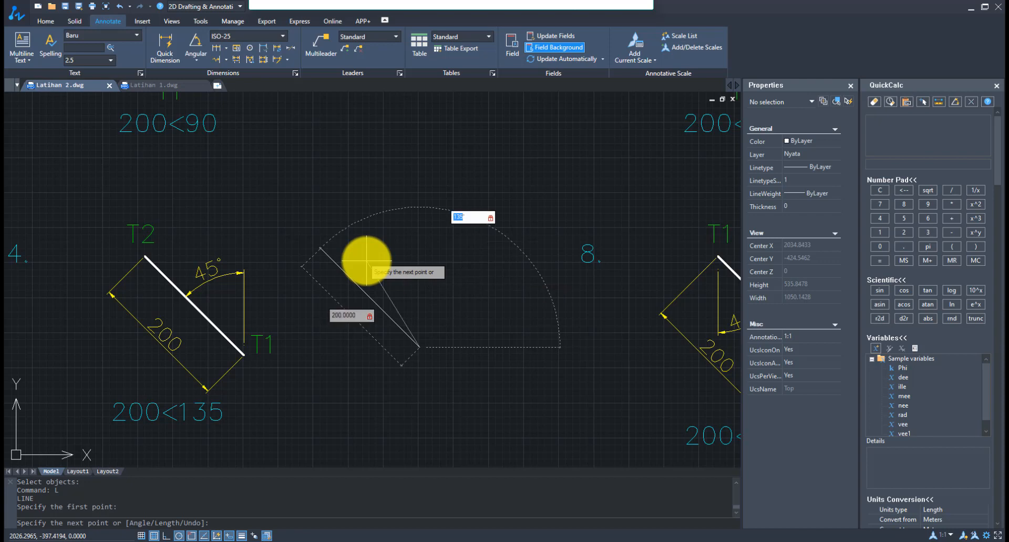
pyautogui.press('Return')
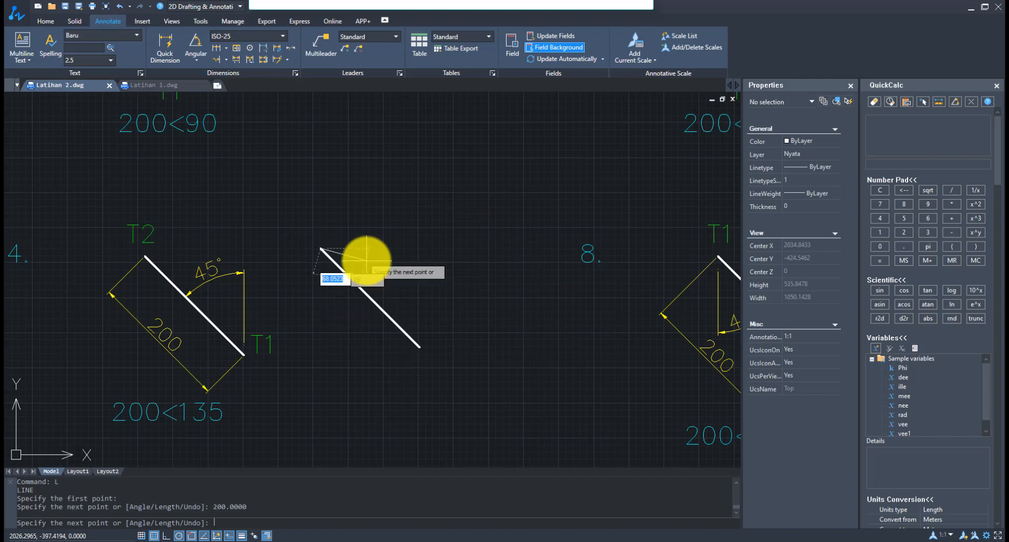
pyautogui.press('Escape')
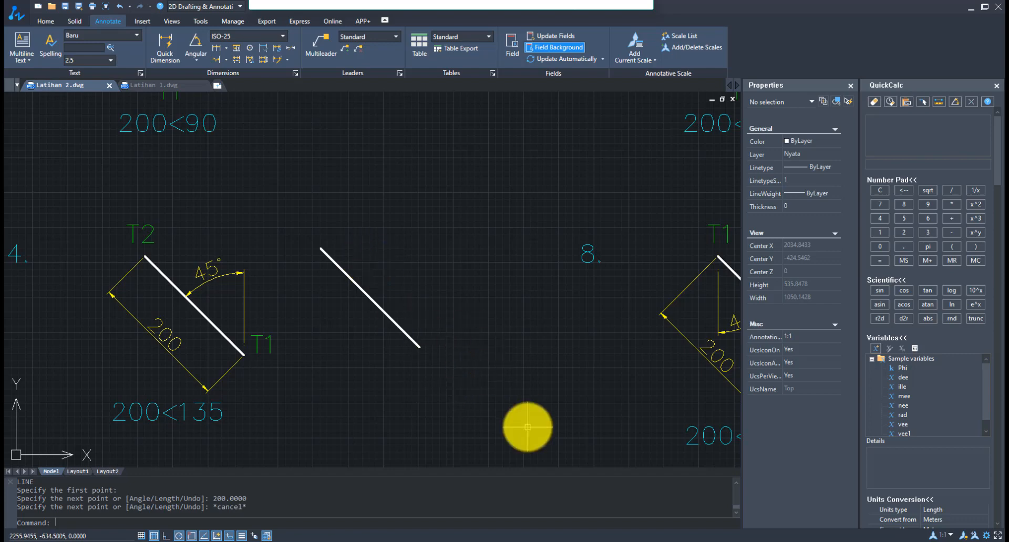
# Step: Draw a horizontal line 200 long toward the left beside example 5, taking its 180° direction from polar tracking
pyautogui.scroll(-5, 274, 293)
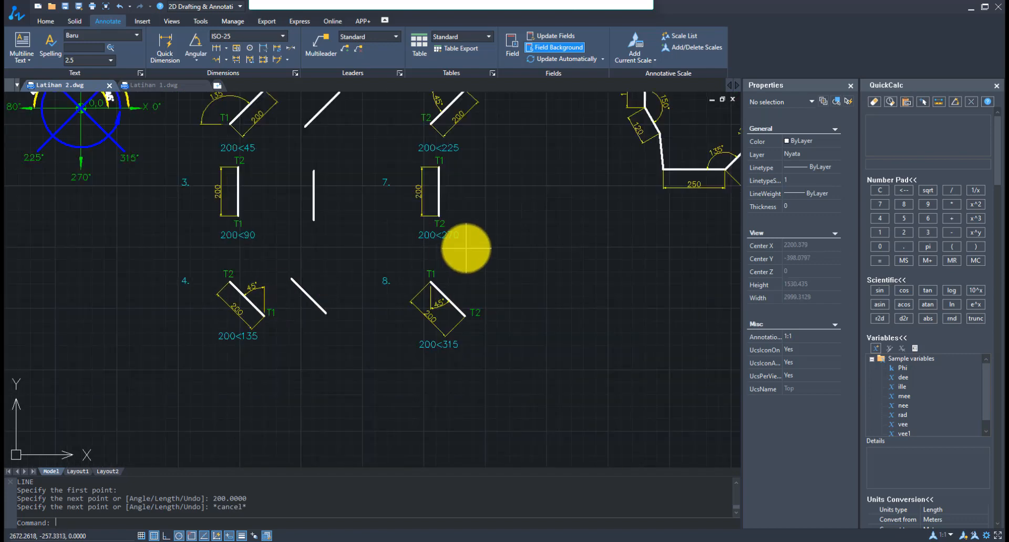
pyautogui.moveTo(466, 247); pyautogui.dragTo(426, 342, button='middle')
pyautogui.scroll(3, 436, 179)
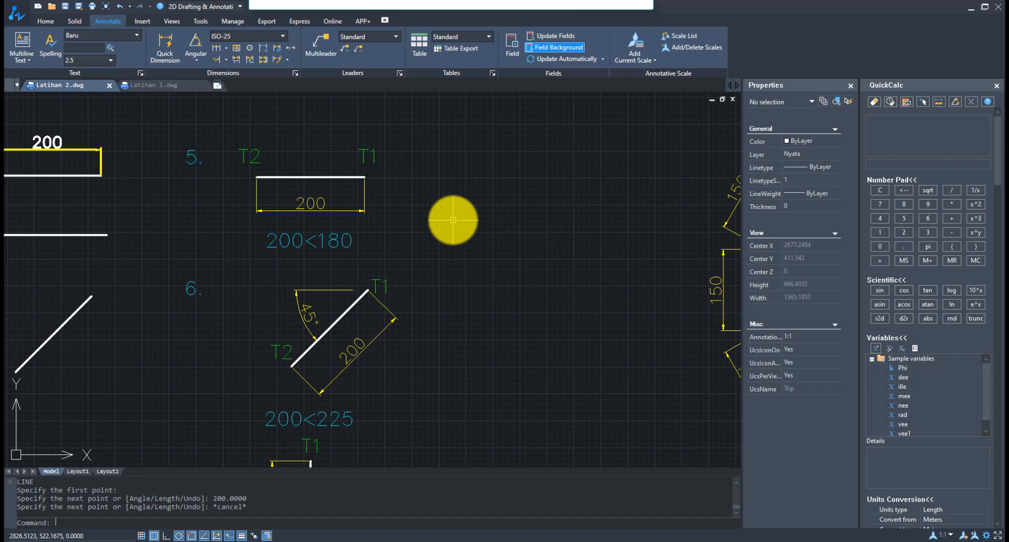
pyautogui.write('l')
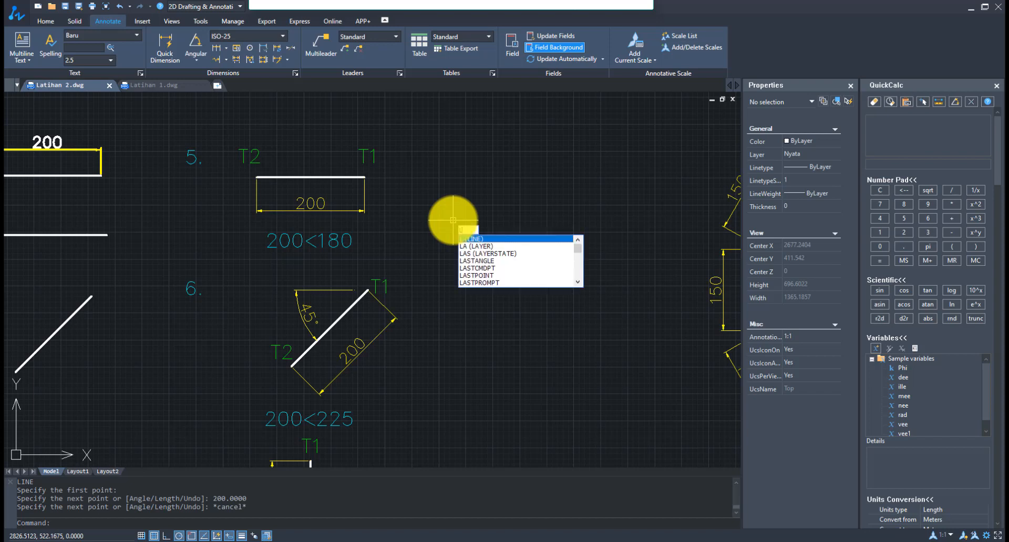
pyautogui.press('Return')
pyautogui.click(567, 174)
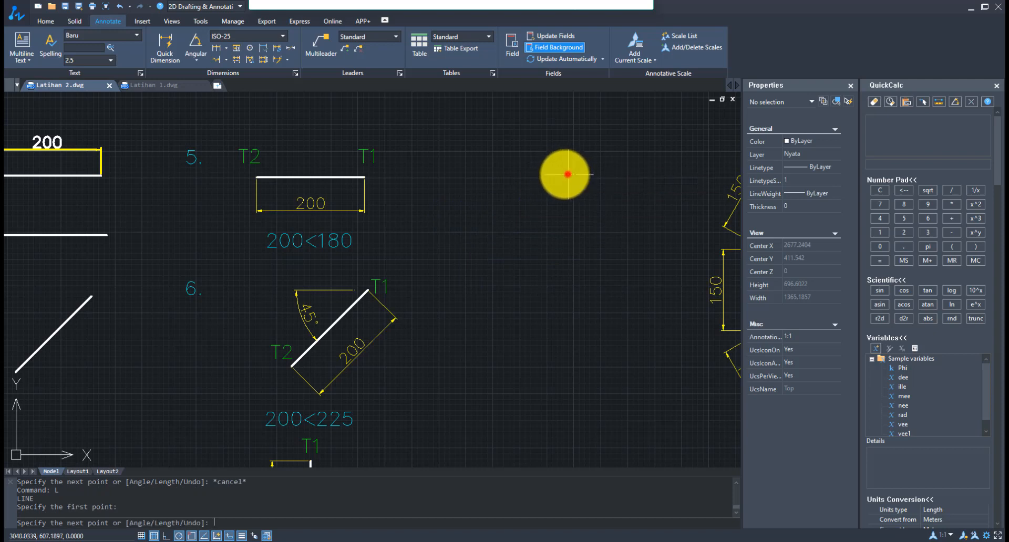
pyautogui.write('200')
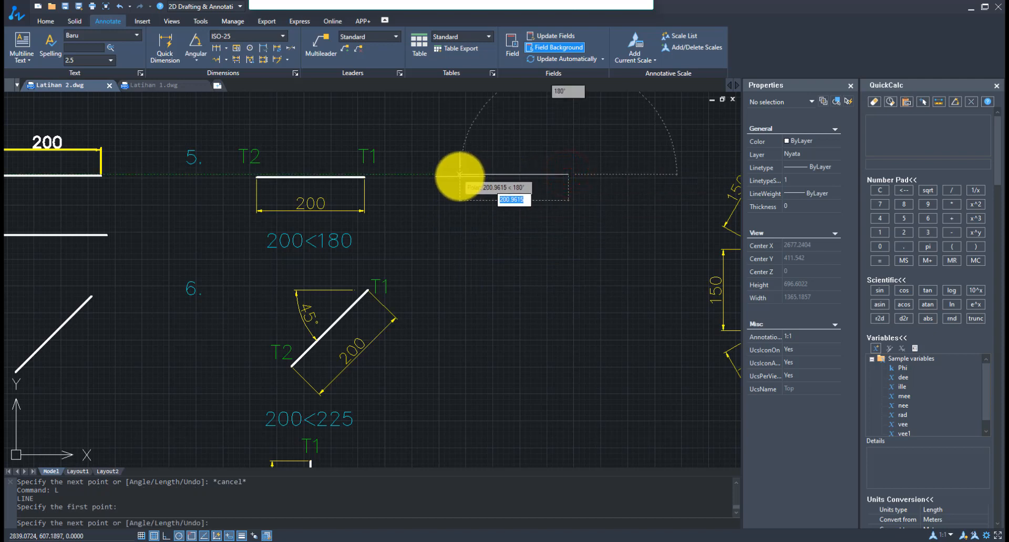
pyautogui.press('Return')
pyautogui.press('Escape')
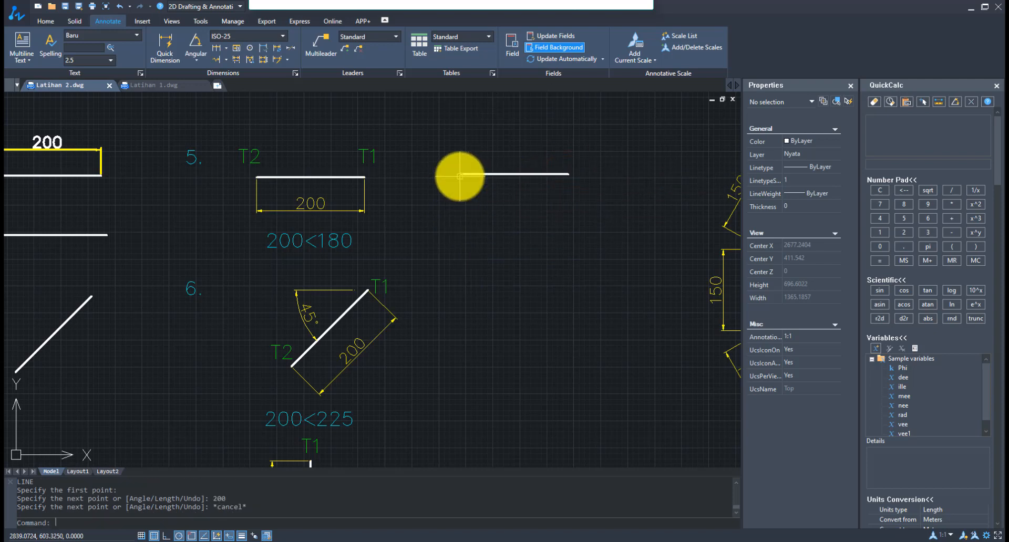
pyautogui.press('Return')
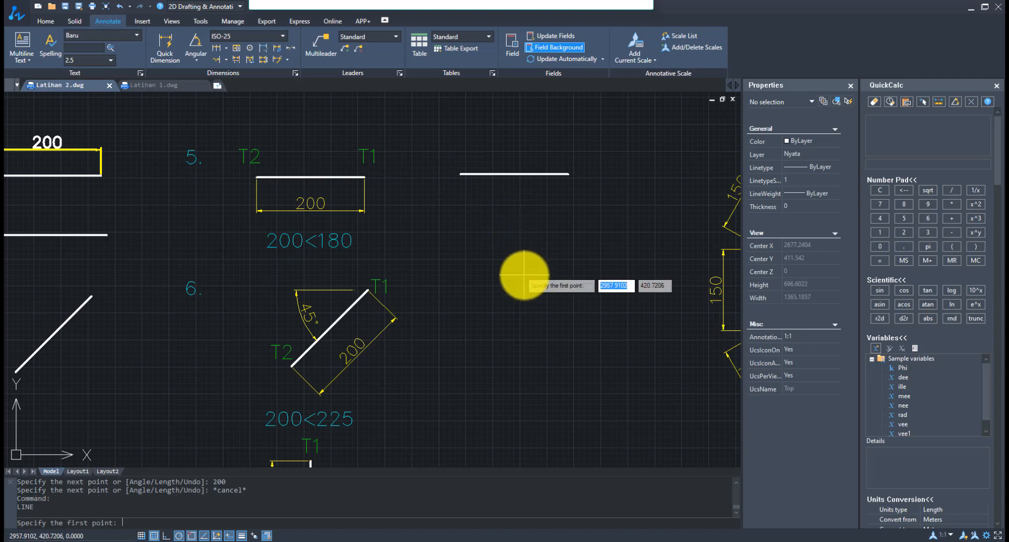
pyautogui.click(534, 274)
pyautogui.press('Escape')
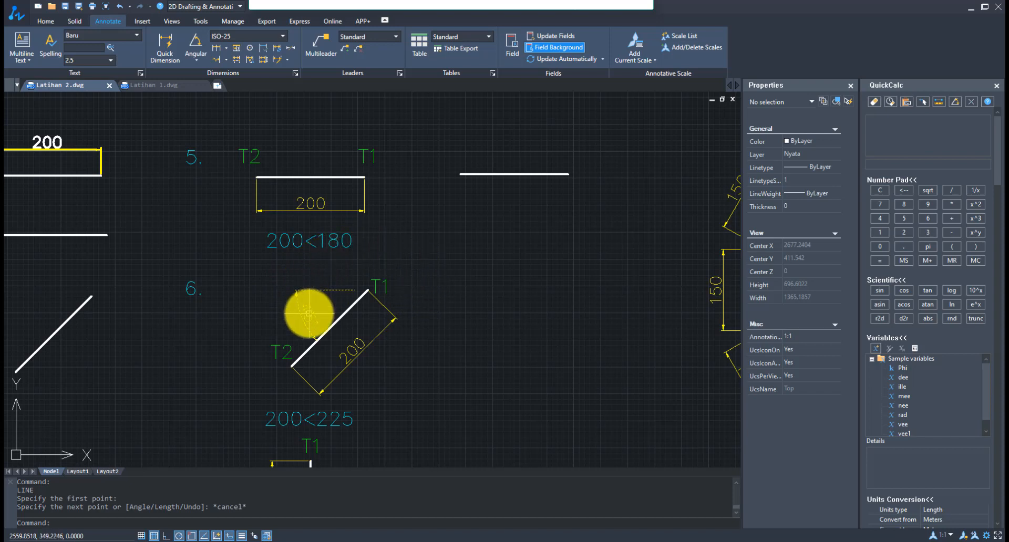
# Step: Draw a line 200 long at 225° down to the left in the empty space beside example 6
pyautogui.moveTo(485, 350); pyautogui.dragTo(451, 336, button='middle')
pyautogui.write('L')
pyautogui.press('Return')
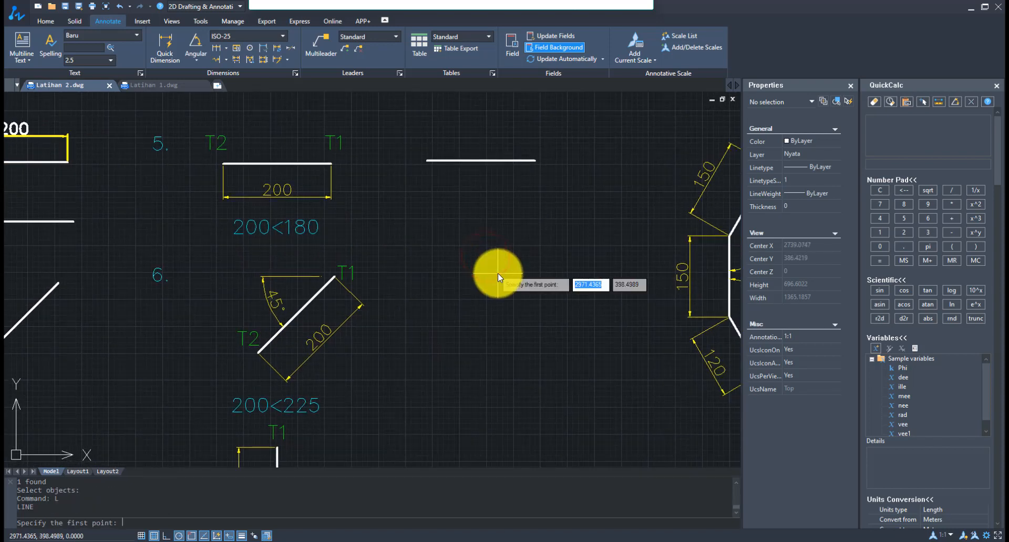
pyautogui.click(498, 273)
pyautogui.write('200')
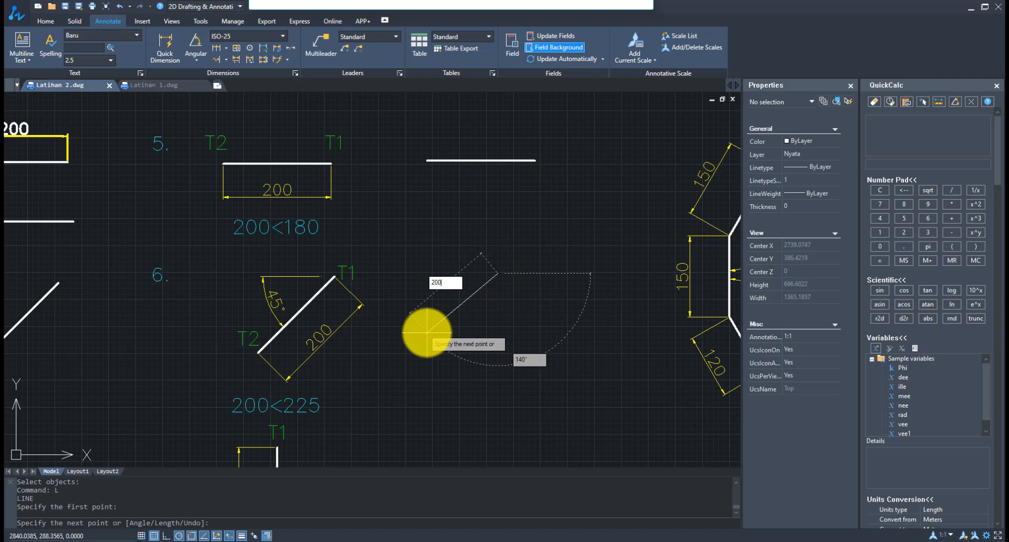
pyautogui.press('Tab')
pyautogui.write('2')
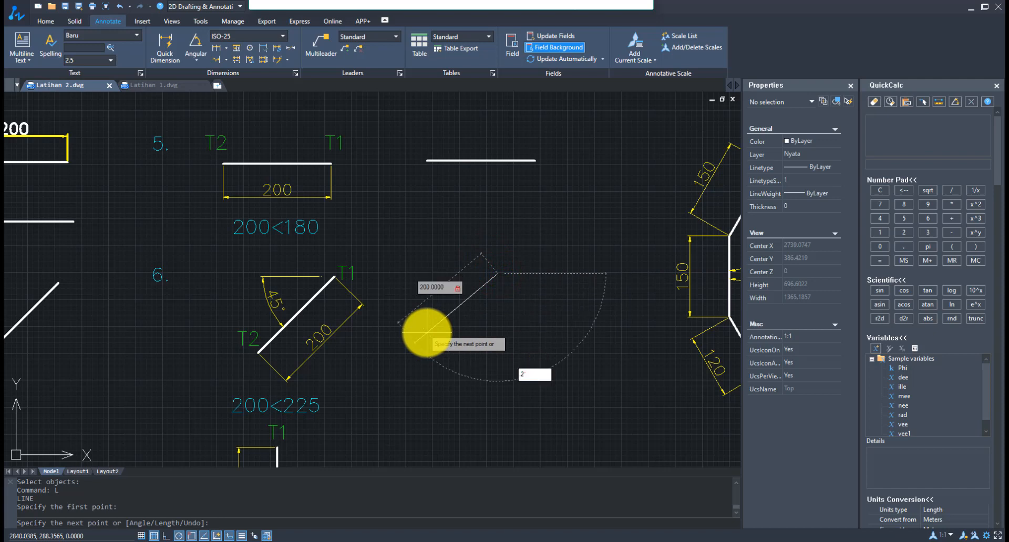
pyautogui.press('Return')
pyautogui.press('Escape')
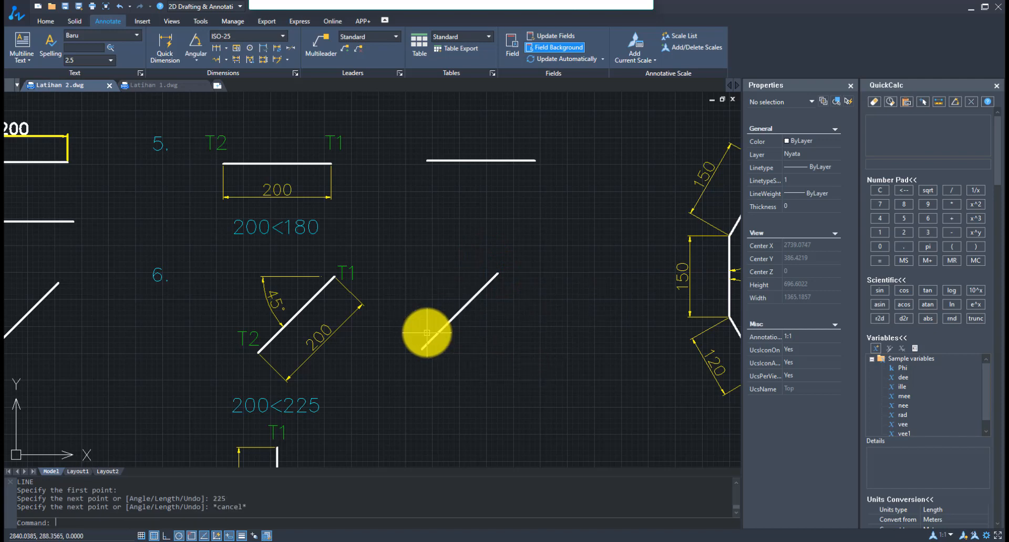
# Step: Draw a vertical line 200 long downward beside example 7, taking its 270° direction from polar tracking
pyautogui.moveTo(480, 355); pyautogui.dragTo(473, 209, button='middle')
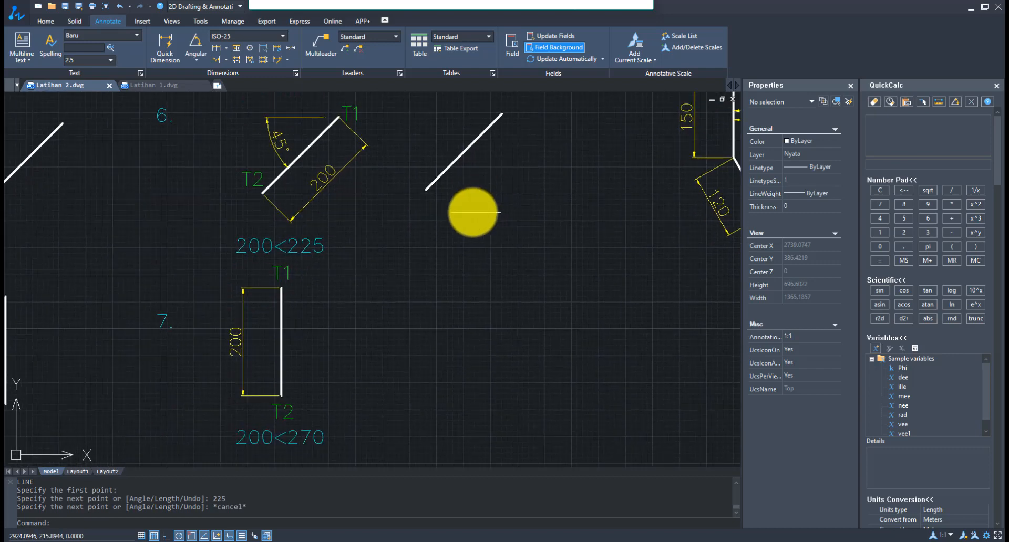
pyautogui.write('l')
pyautogui.press('Return')
pyautogui.click(475, 275)
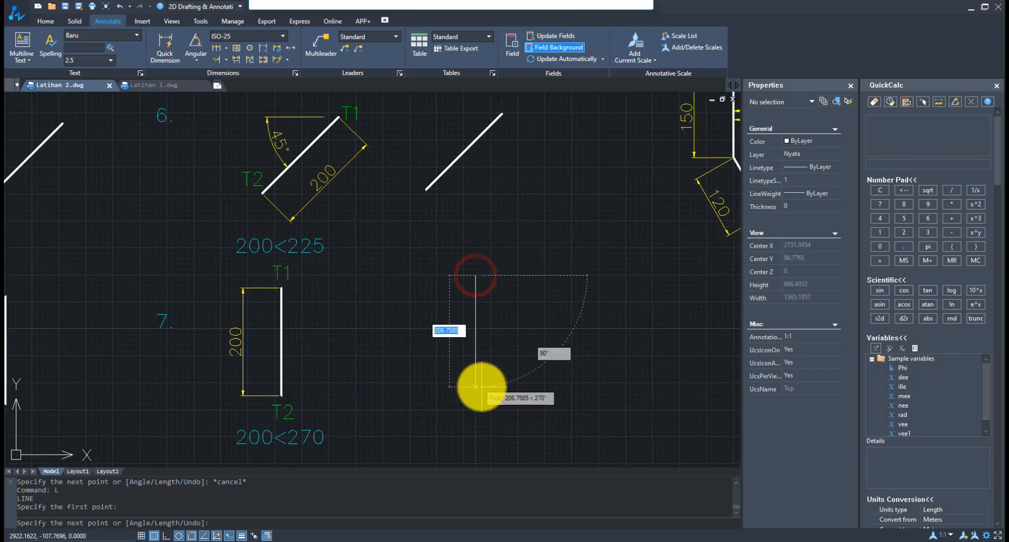
pyautogui.write('200')
pyautogui.press('Return')
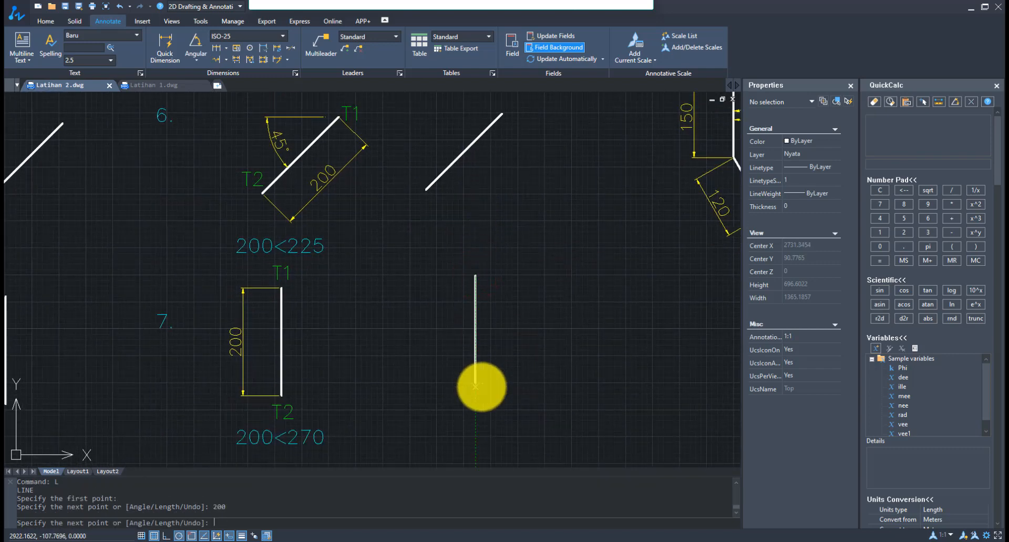
pyautogui.press('Escape')
pyautogui.scroll(-3, 480, 379)
pyautogui.moveTo(480, 378)
pyautogui.mouseDown(button='middle')
pyautogui.moveTo(412, 271)
pyautogui.moveTo(412, 254)
pyautogui.mouseUp(button='middle')
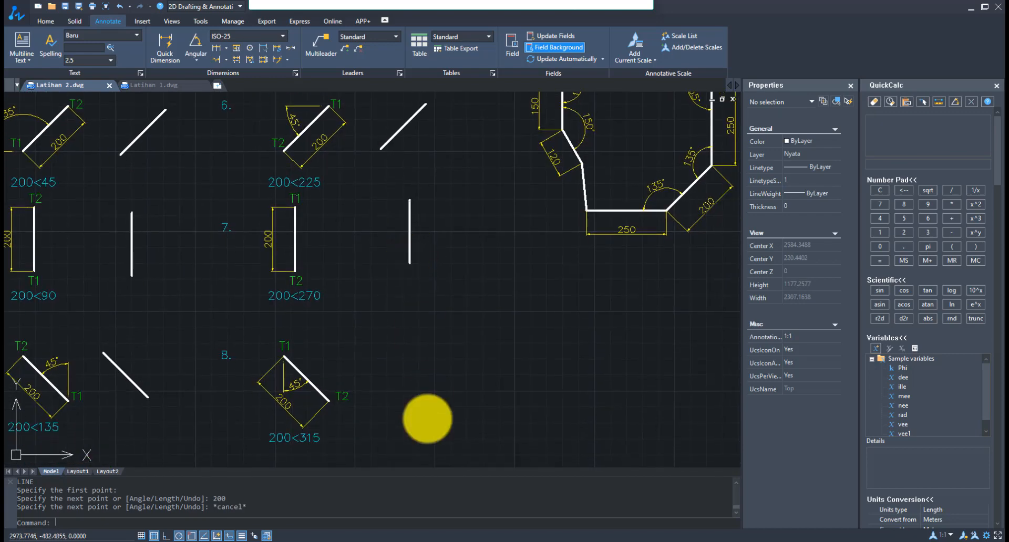
pyautogui.write('l')
pyautogui.press('Return')
pyautogui.click(393, 342)
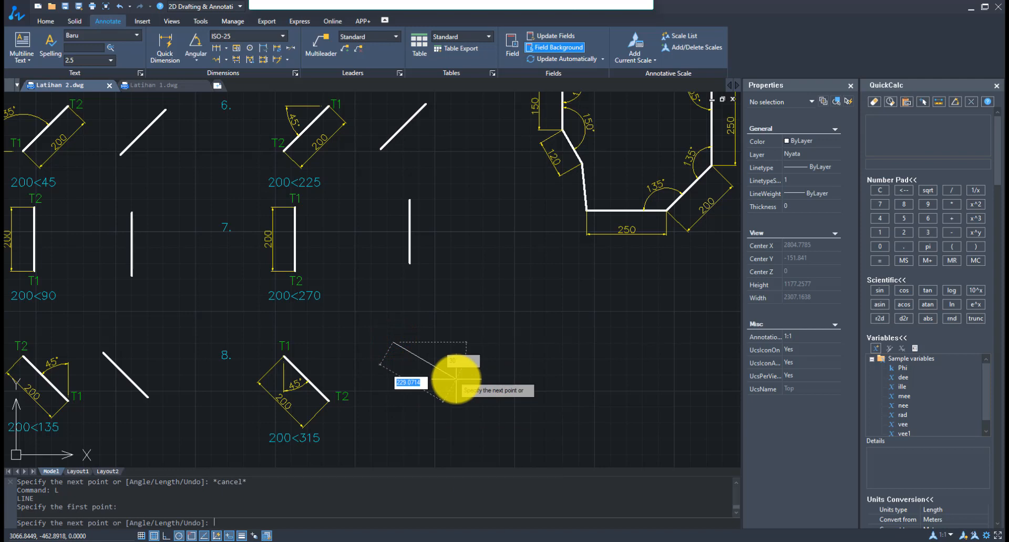
pyautogui.press('Escape')
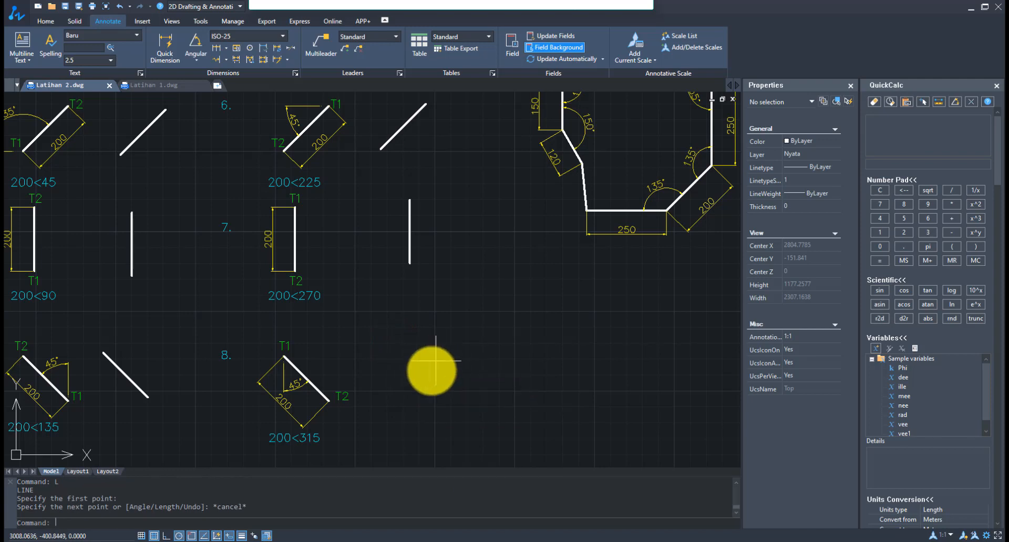
# Step: Turn off dynamic input and try to draw a line beside example 8 using the coordinate 200<315
pyautogui.click(230, 536)
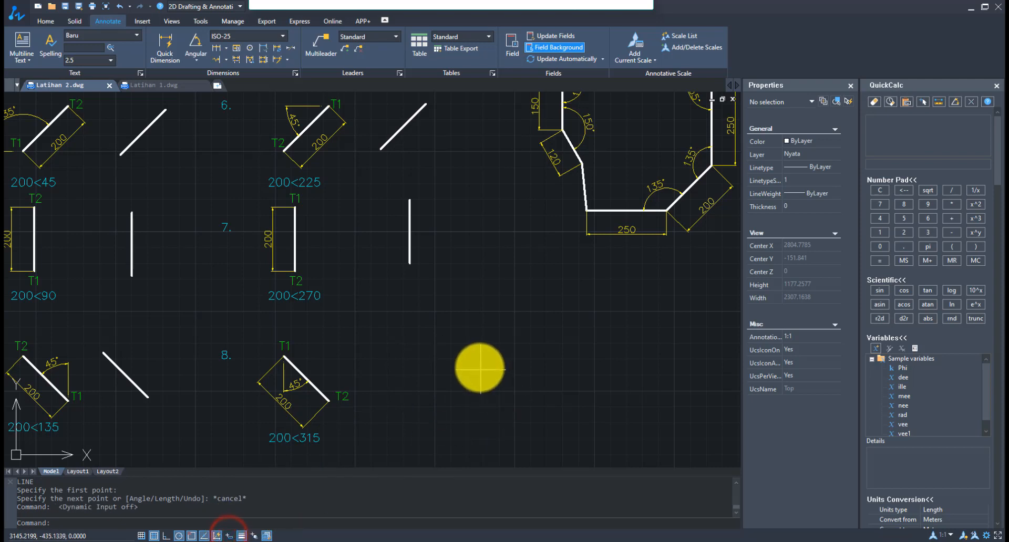
pyautogui.write('l')
pyautogui.press('Return')
pyautogui.click(432, 328)
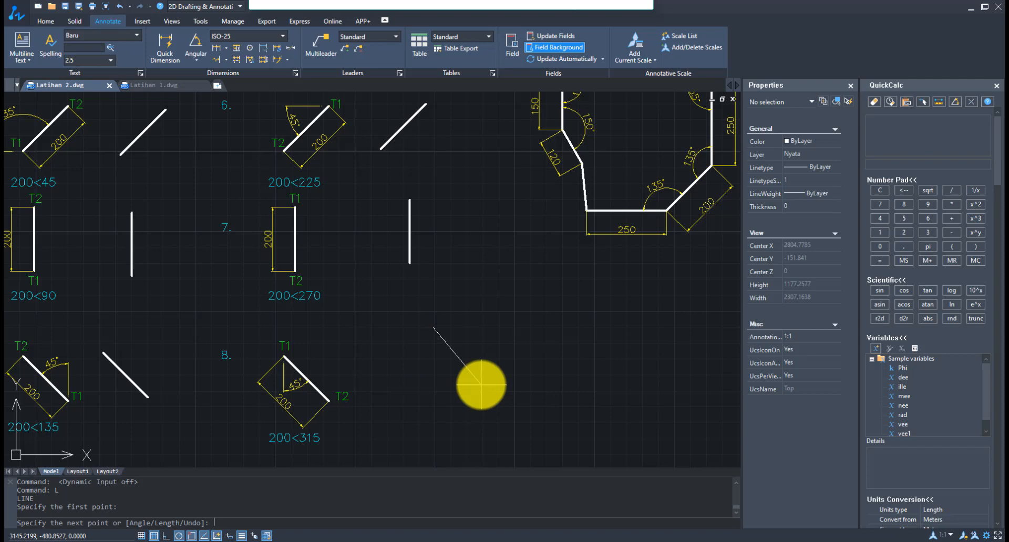
pyautogui.write('200<315')
pyautogui.press('Return')
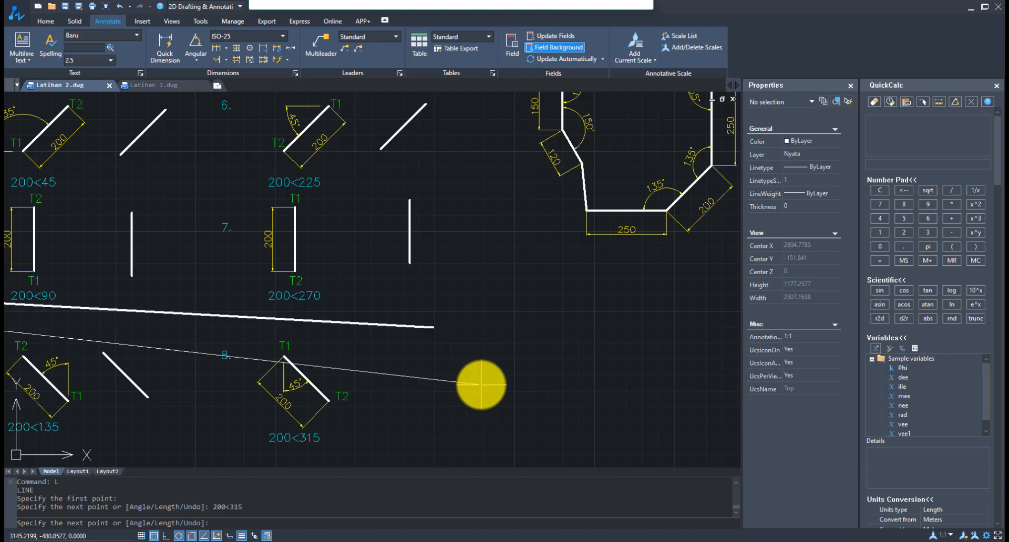
# Step: End the line command and erase the long stray line running from near the origin to beside example 8
pyautogui.scroll(-5, 415, 341)
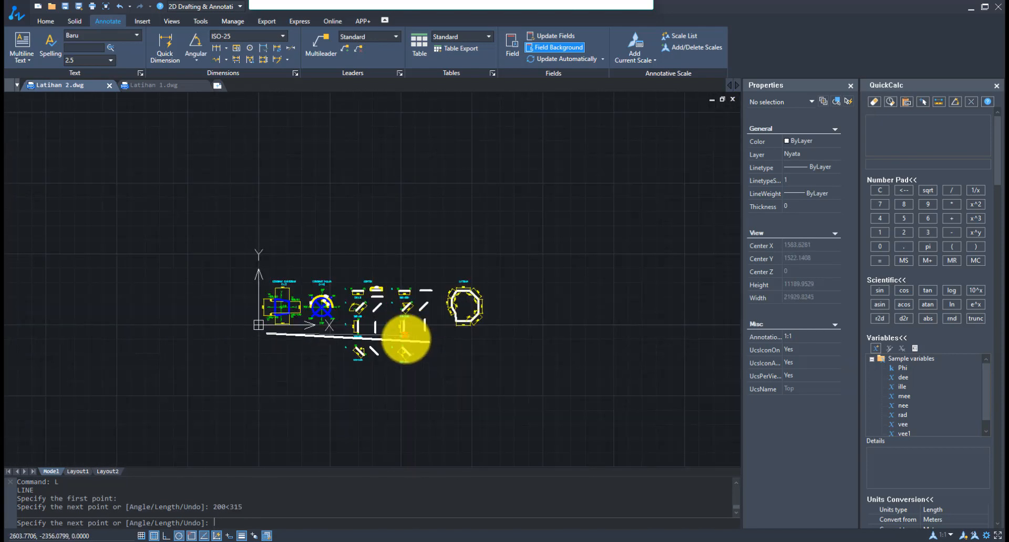
pyautogui.scroll(3, 166, 346)
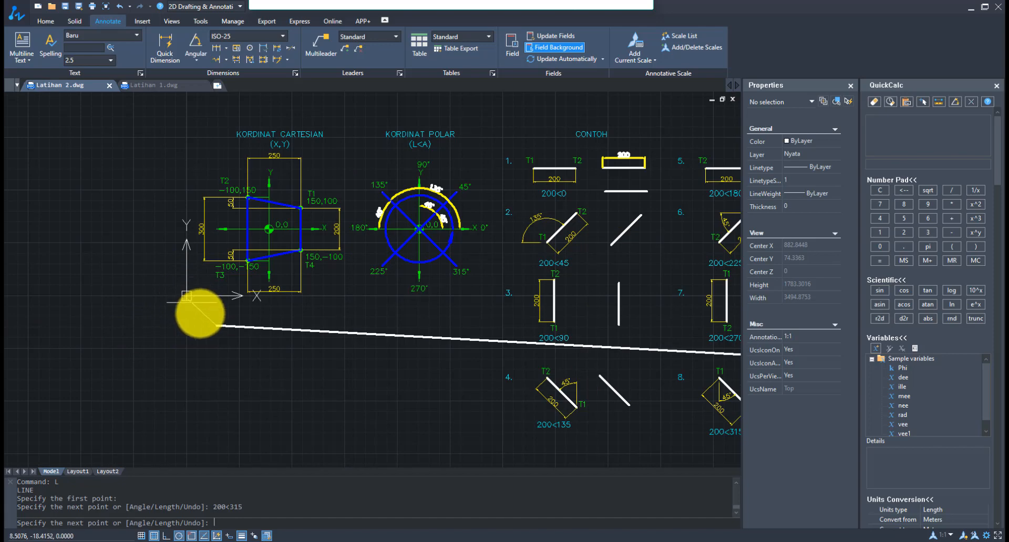
pyautogui.scroll(-2, 177, 320)
pyautogui.scroll(2, 566, 342)
pyautogui.press('Escape')
pyautogui.write('e')
pyautogui.press('Return')
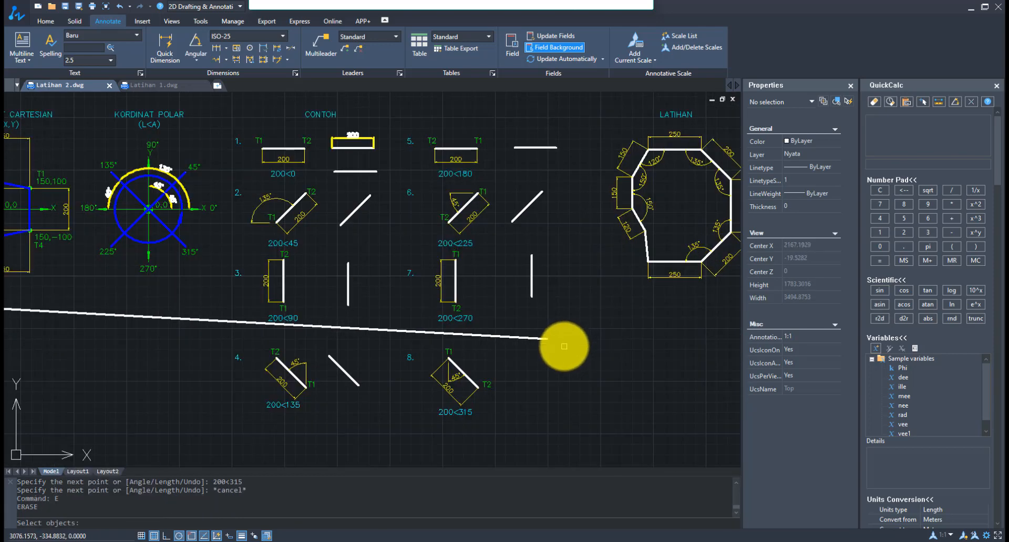
pyautogui.click(531, 337)
pyautogui.press('Return')
pyautogui.write('l')
pyautogui.press('Return')
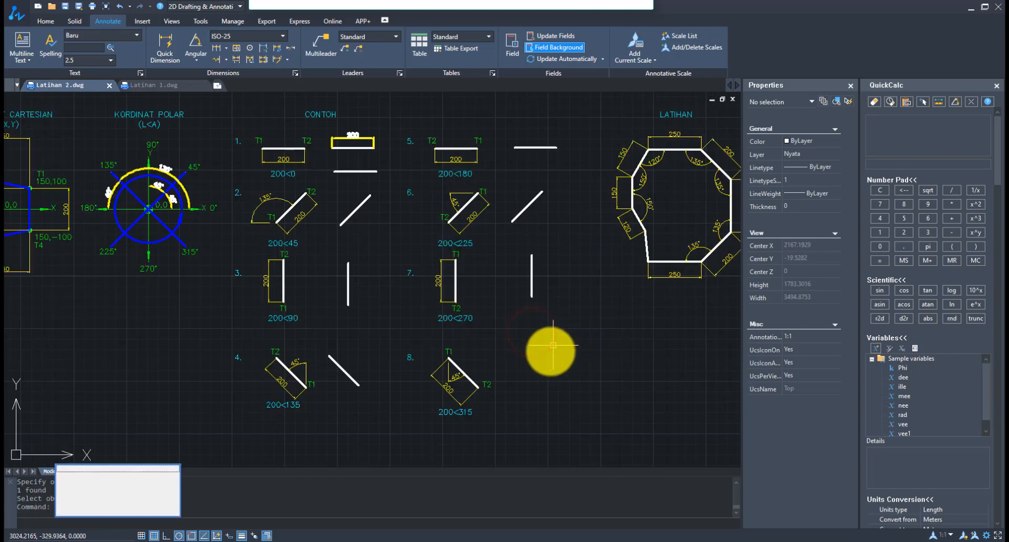
pyautogui.click(531, 341)
pyautogui.scroll(2, 552, 378)
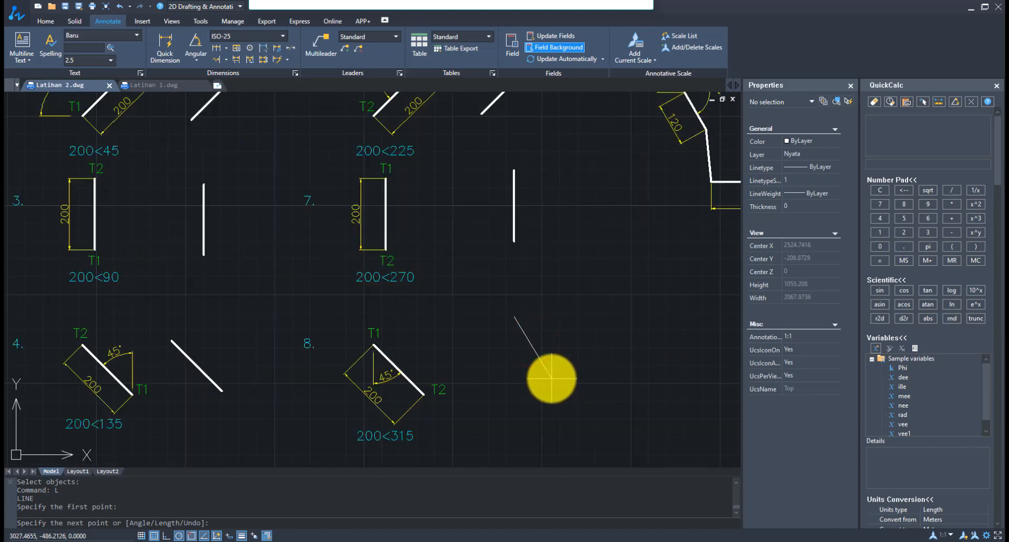
pyautogui.write('@200<315')
pyautogui.press('Return')
pyautogui.press('Escape')
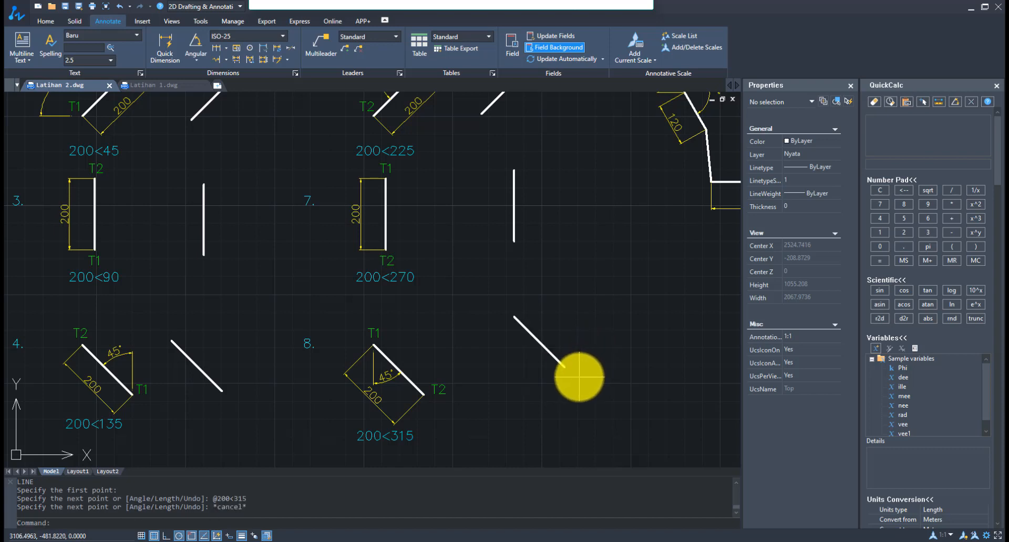
pyautogui.click(230, 536)
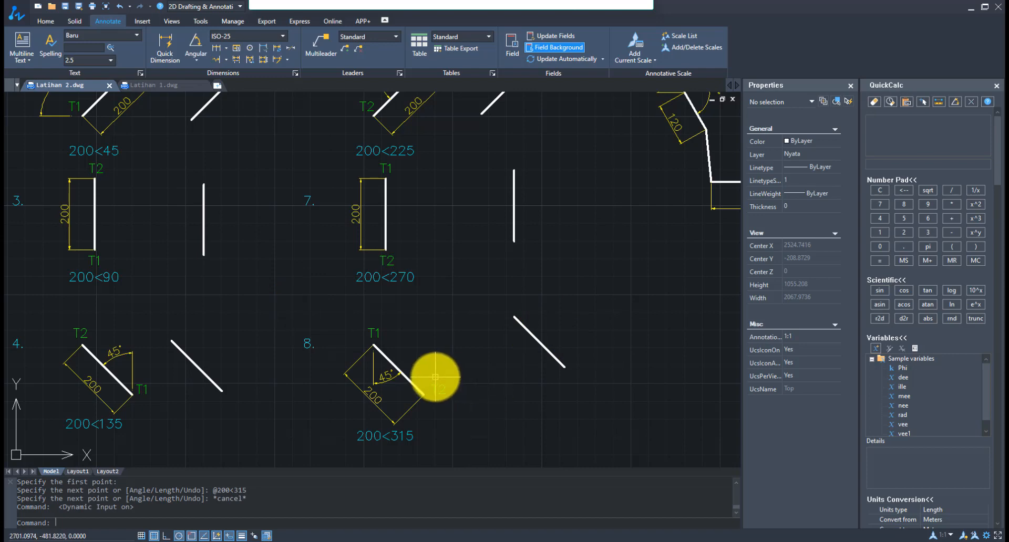
pyautogui.scroll(-4, 435, 377)
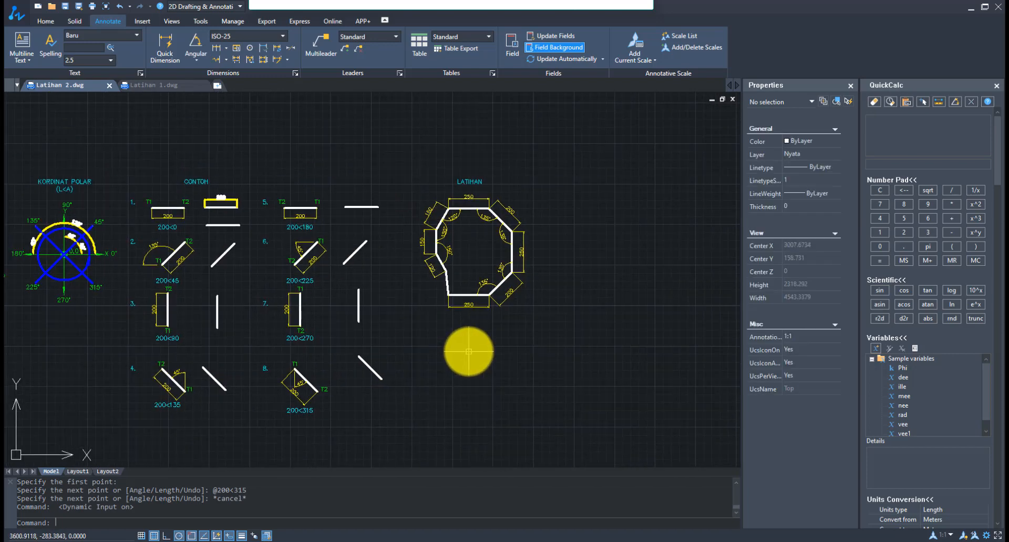
pyautogui.scroll(4, 536, 270)
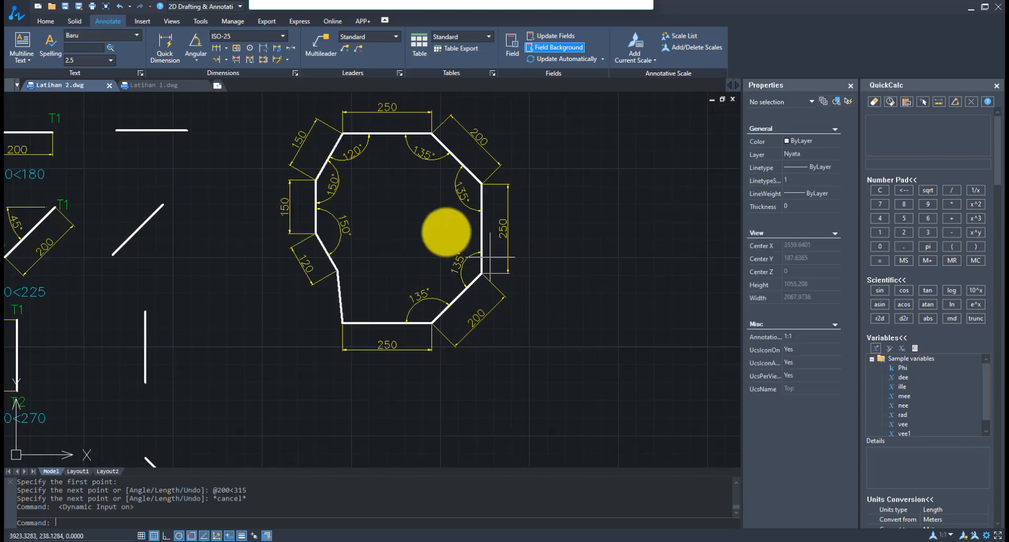
pyautogui.moveTo(490, 322); pyautogui.dragTo(352, 299, button='middle')
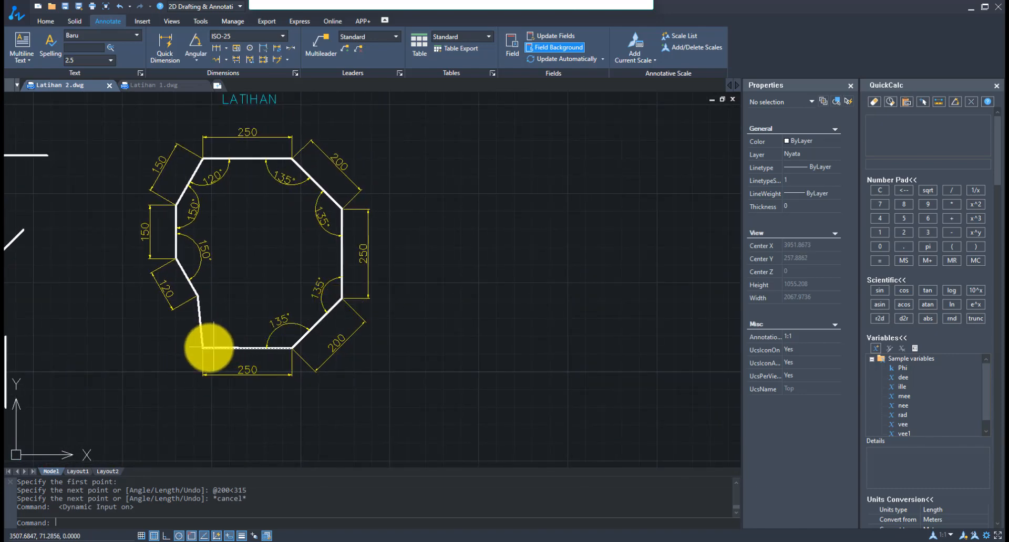
pyautogui.scroll(5, 200, 346)
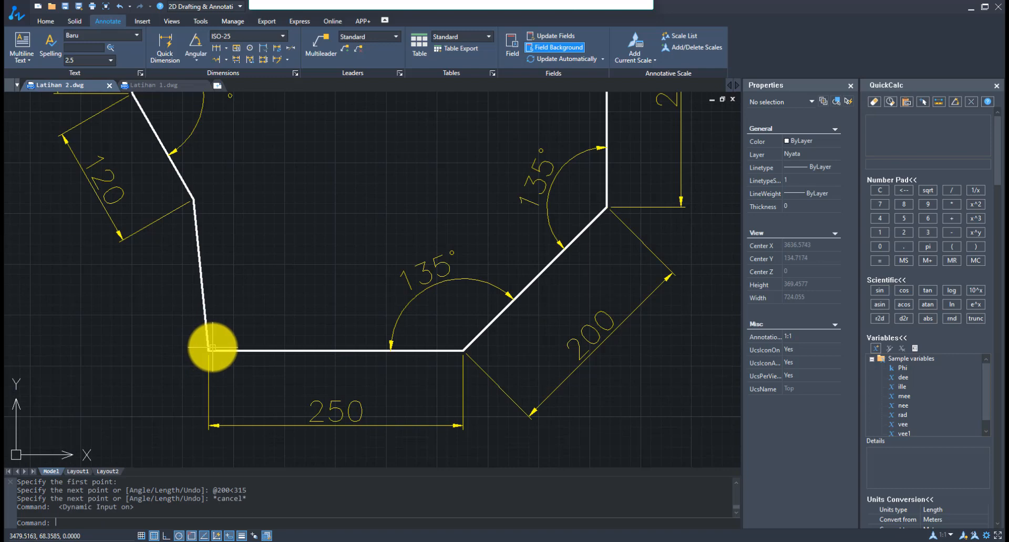
pyautogui.scroll(-4, 327, 333)
pyautogui.write('co')
pyautogui.press('Return')
pyautogui.scroll(-4, 327, 335)
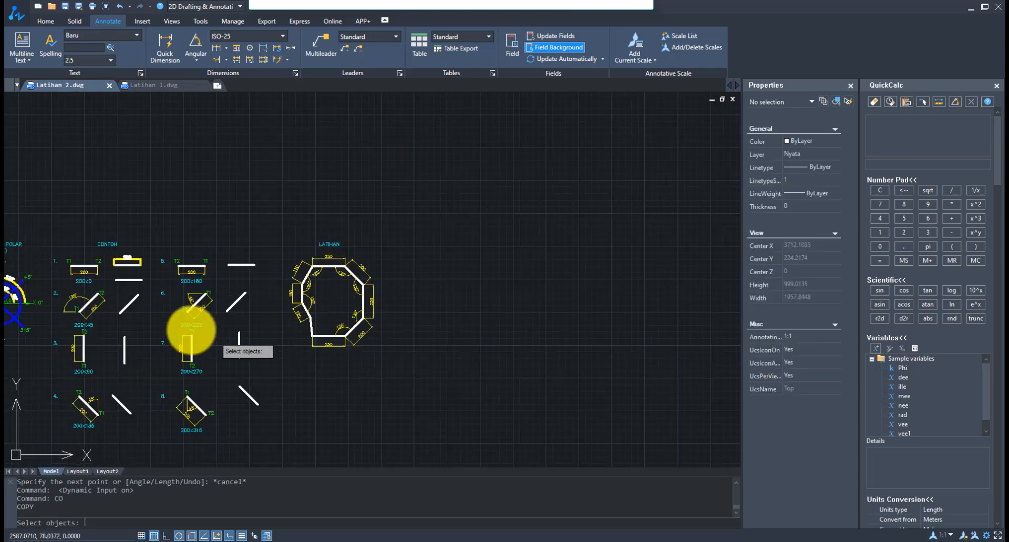
pyautogui.scroll(3, 189, 331)
pyautogui.press('Escape')
pyautogui.press('Escape')
# Step: Copy the T1 label from example 6 to just inside the lower-left corner of the LATIHAN figure
pyautogui.press('Return')
pyautogui.scroll(3, 240, 250)
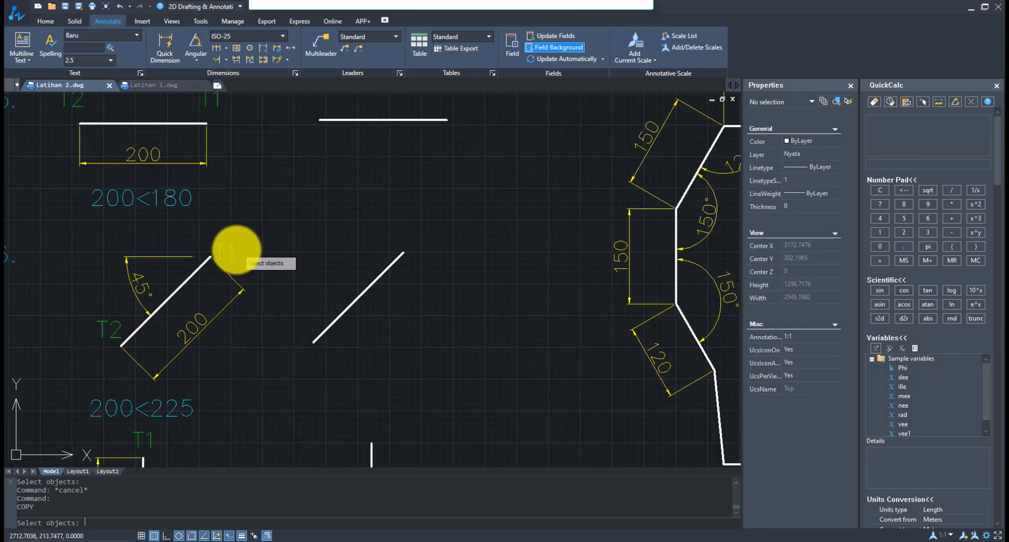
pyautogui.press('Escape')
pyautogui.click(227, 247)
pyautogui.press('Return')
pyautogui.click(231, 248)
pyautogui.scroll(-5, 231, 248)
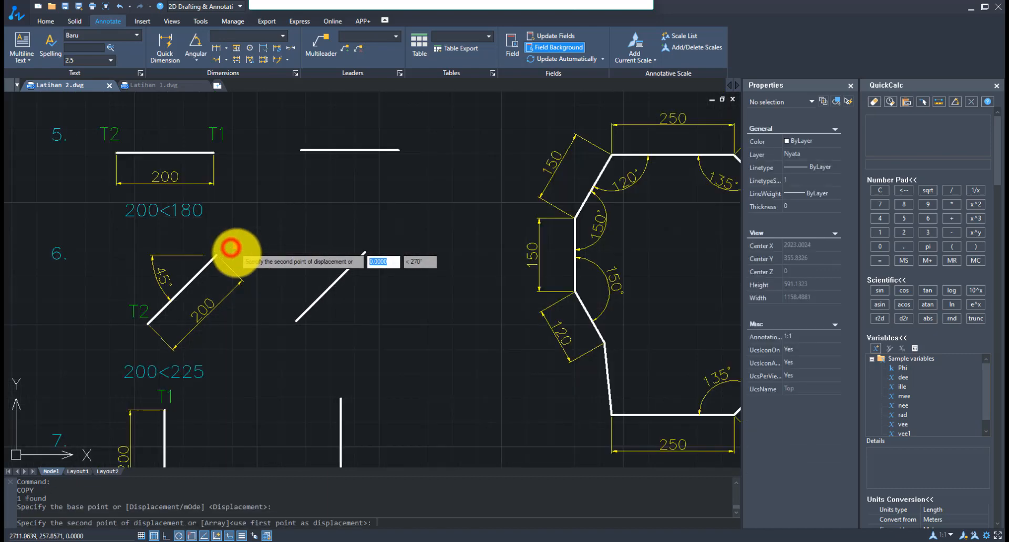
pyautogui.scroll(4, 442, 356)
pyautogui.scroll(1, 420, 326)
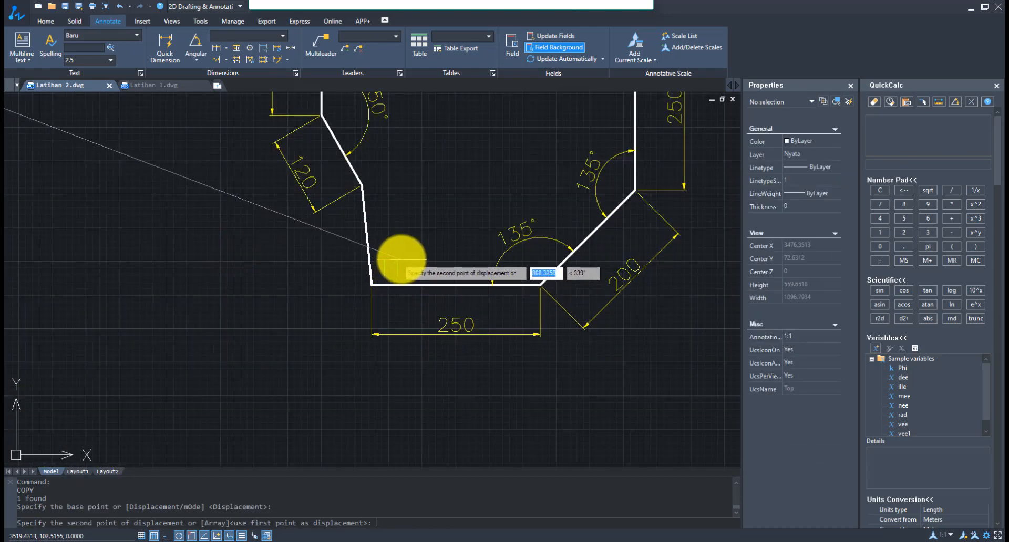
pyautogui.click(403, 257)
pyautogui.press('Escape')
# Step: Start a line in the empty space right of the LATIHAN figure and draw its bottom side 250 long at 0°
pyautogui.moveTo(576, 308); pyautogui.dragTo(327, 361, button='middle')
pyautogui.scroll(-2, 328, 360)
pyautogui.write('L')
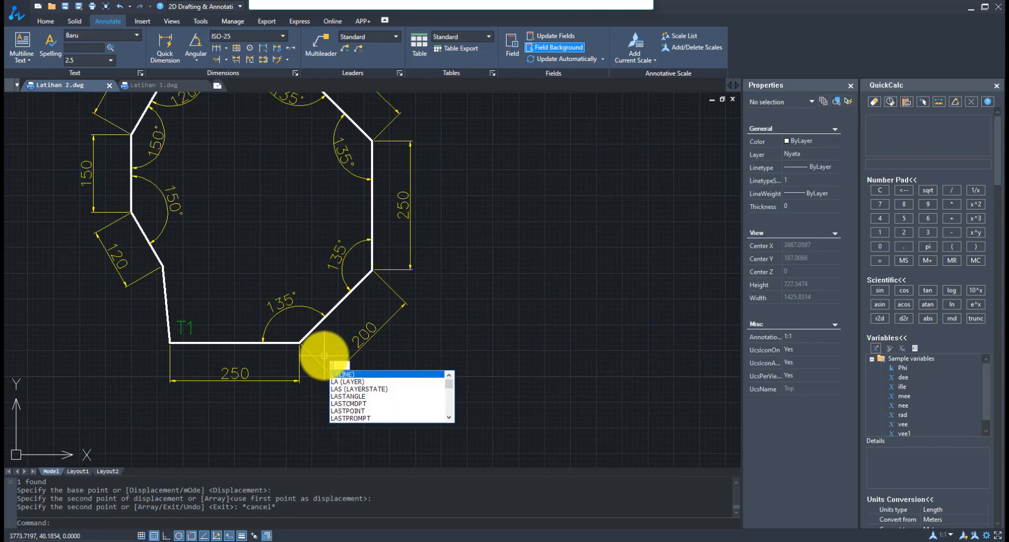
pyautogui.press('Return')
pyautogui.click(547, 367)
pyautogui.moveTo(636, 365); pyautogui.dragTo(551, 374, button='middle')
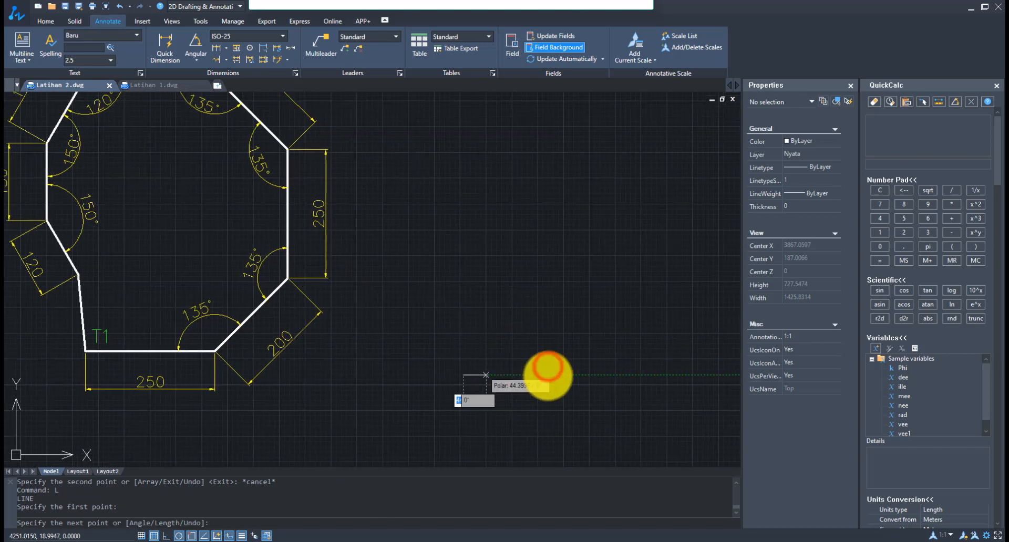
pyautogui.write('25')
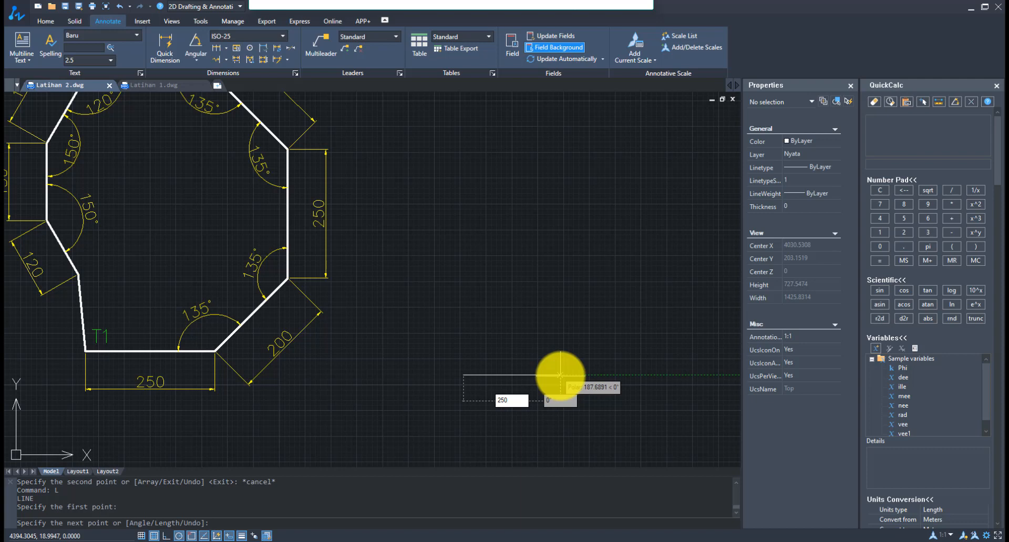
pyautogui.write('0')
pyautogui.press('Return')
# Step: Continue the outline with a segment 200 long at 45° and a vertical segment 250 long upward
pyautogui.moveTo(656, 308); pyautogui.dragTo(625, 316, button='middle')
pyautogui.write('200')
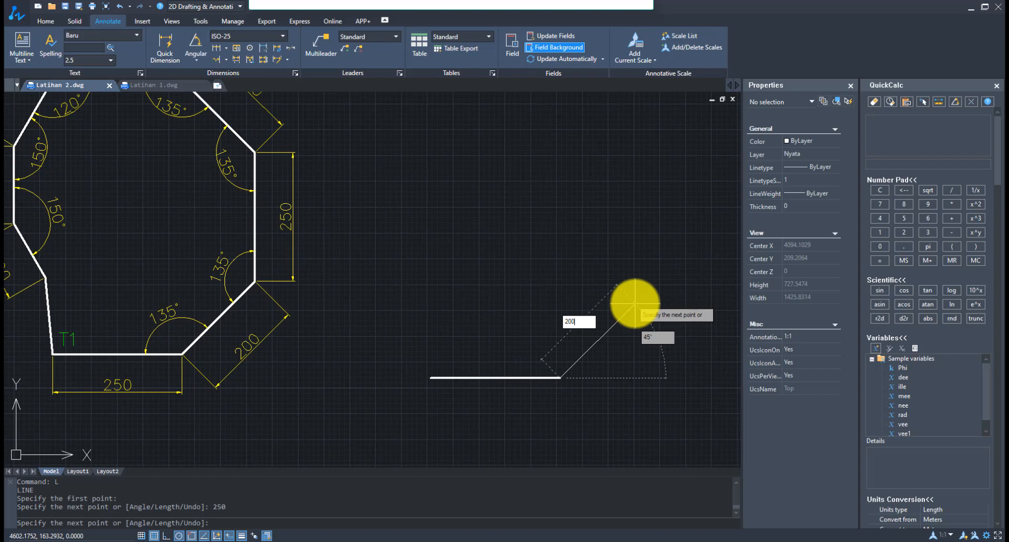
pyautogui.press('Tab')
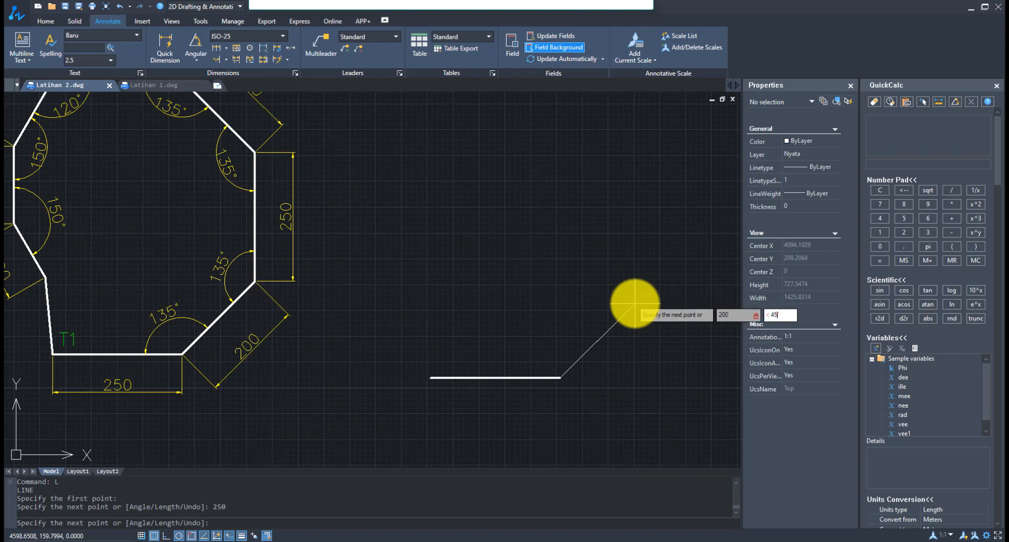
pyautogui.press('Return')
pyautogui.rightClick(646, 298)
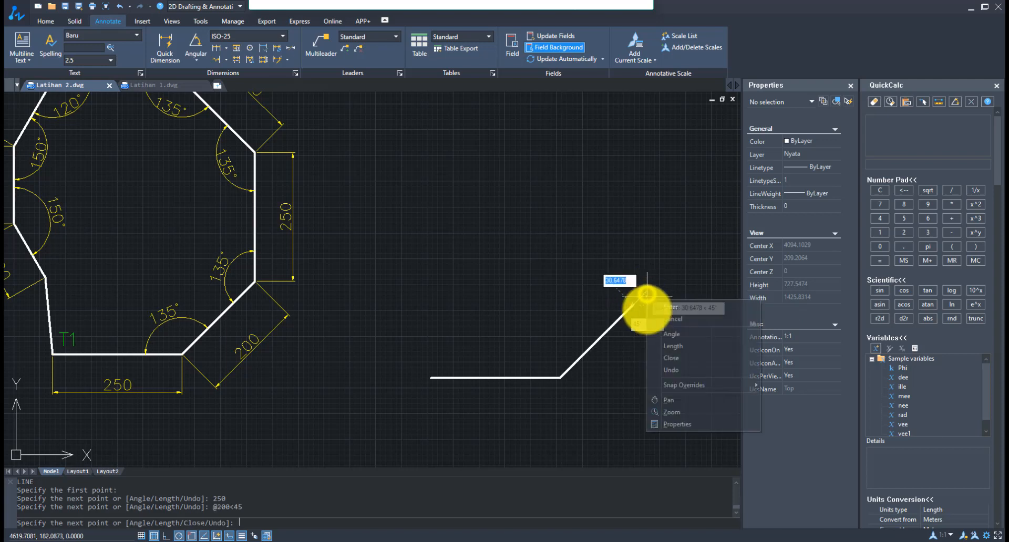
pyautogui.click(610, 277)
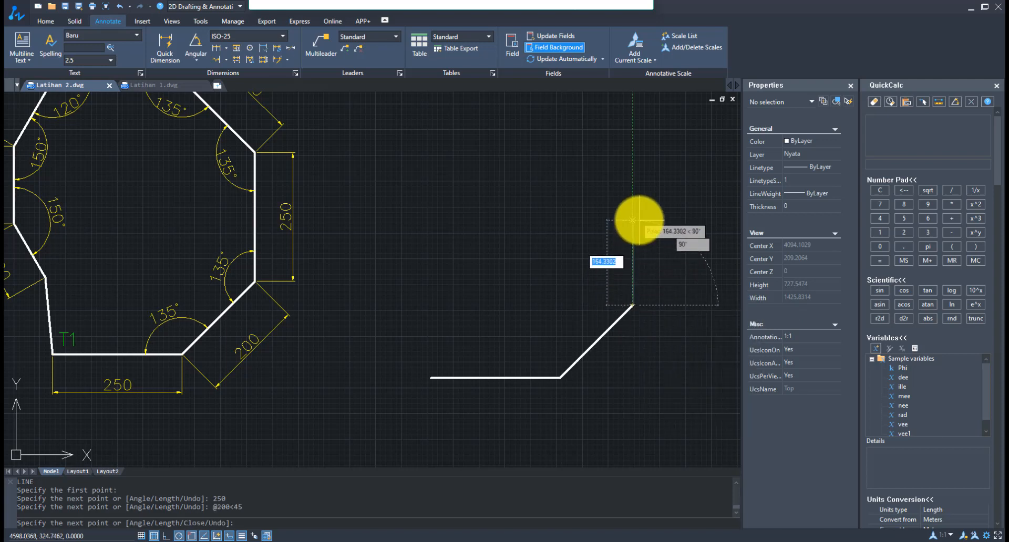
pyautogui.press('Return')
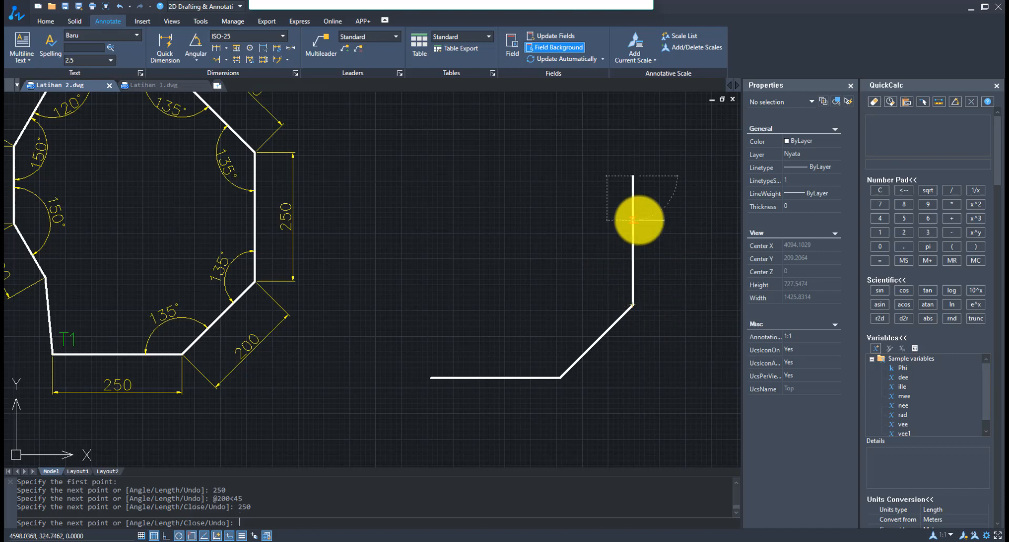
# Step: Continue the outline with a segment 200 long at 135° and a horizontal top segment 250 long toward the left
pyautogui.scroll(-3, 633, 220)
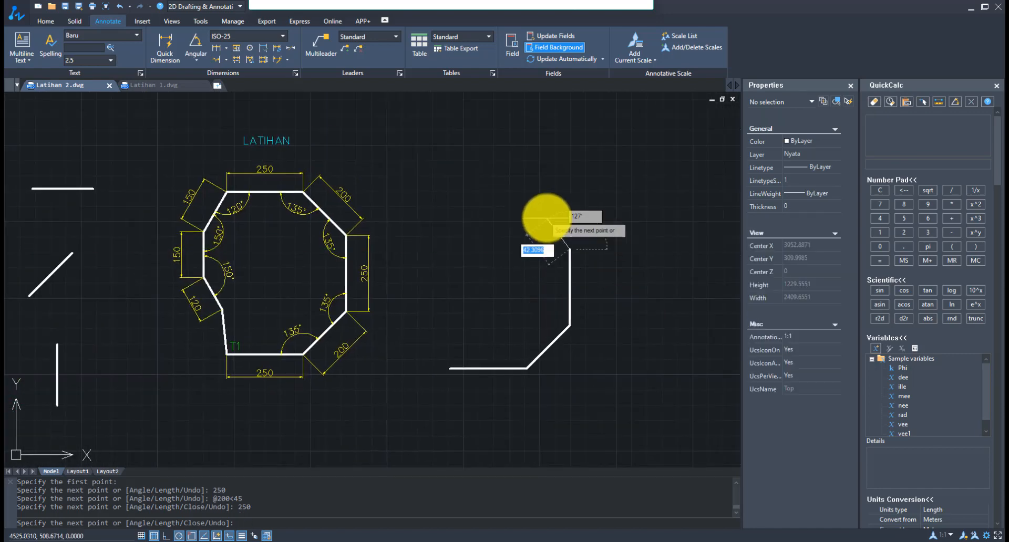
pyautogui.scroll(2, 328, 235)
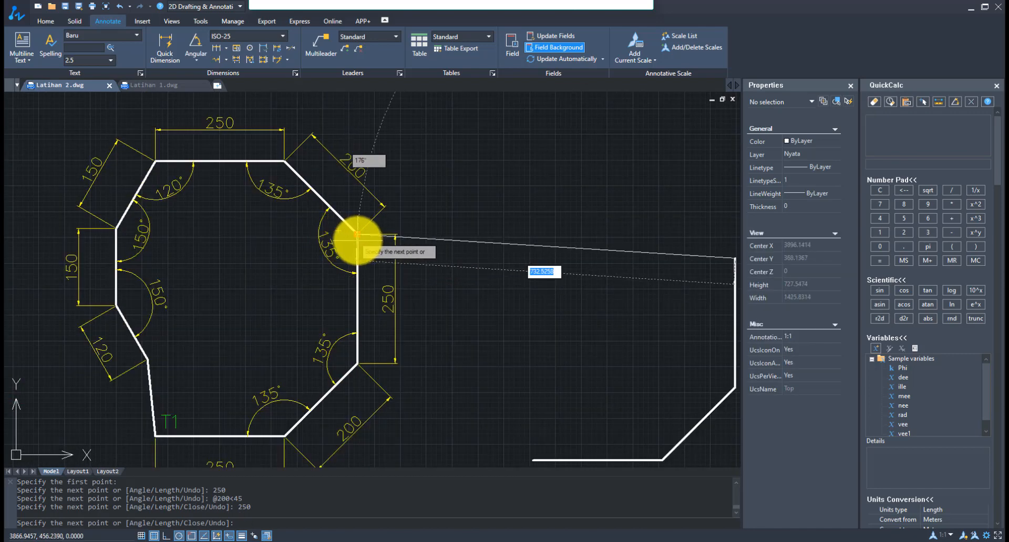
pyautogui.scroll(1, 357, 234)
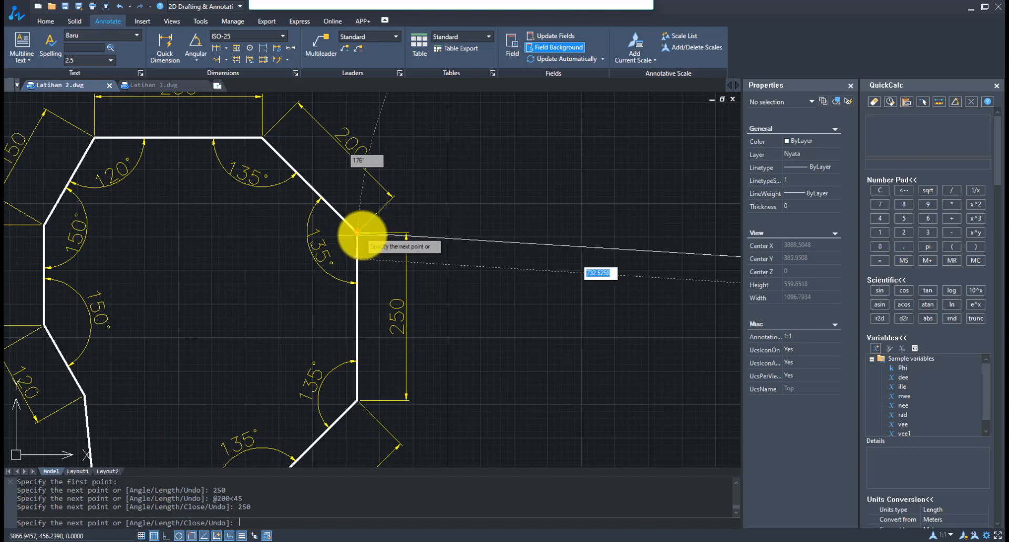
pyautogui.scroll(2, 357, 234)
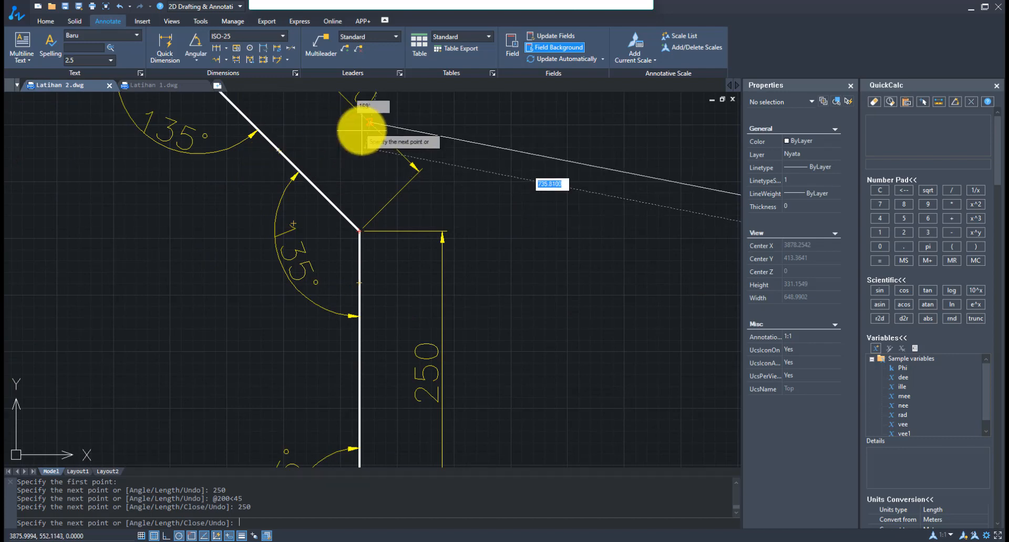
pyautogui.scroll(-6, 509, 208)
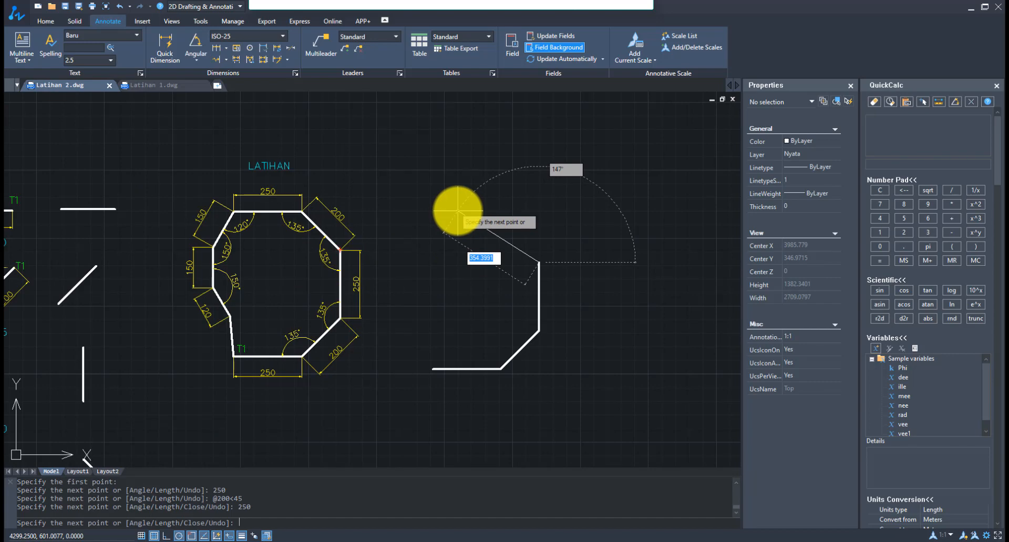
pyautogui.scroll(2, 456, 211)
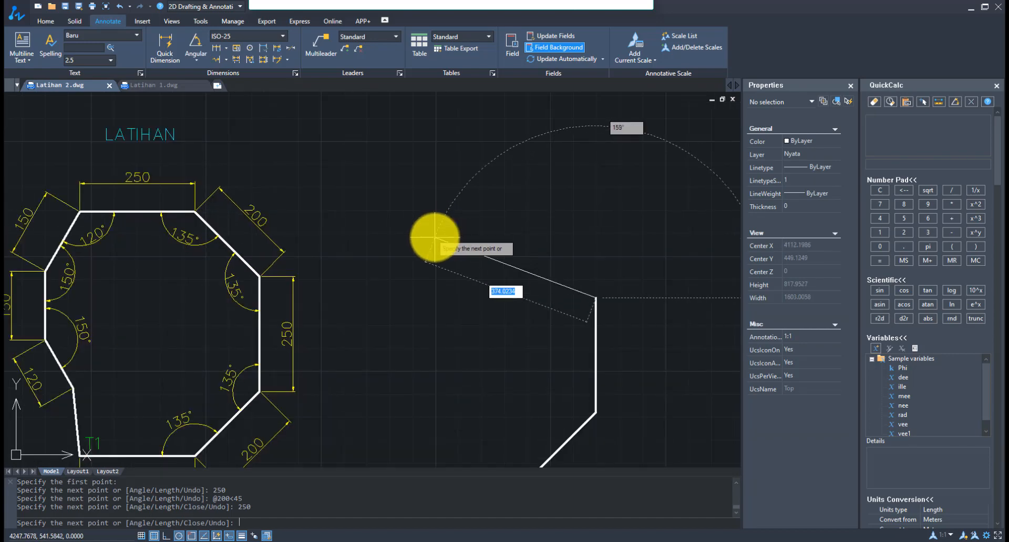
pyautogui.scroll(1, 456, 212)
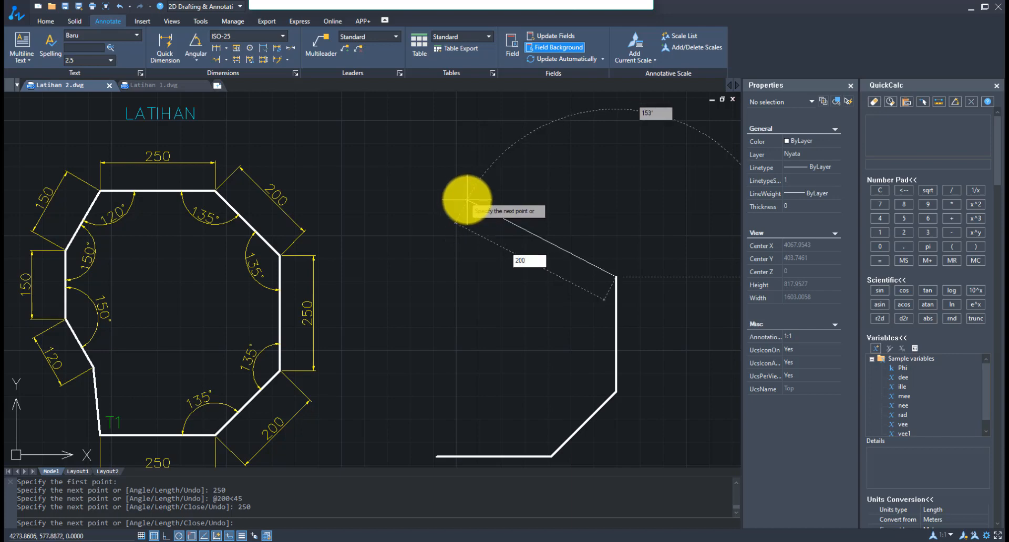
pyautogui.press('Tab')
pyautogui.write('135')
pyautogui.press('Return')
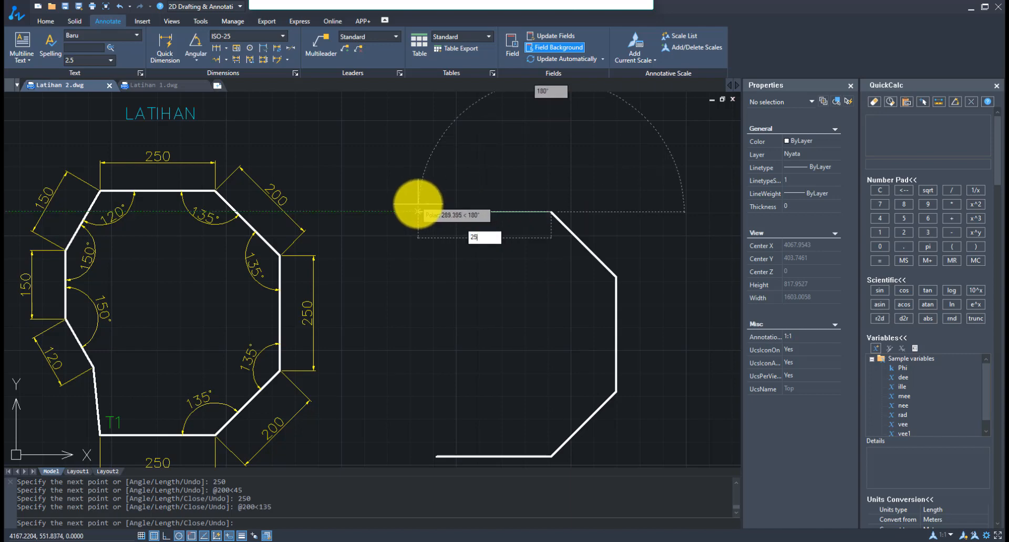
pyautogui.write('250')
pyautogui.press('Return')
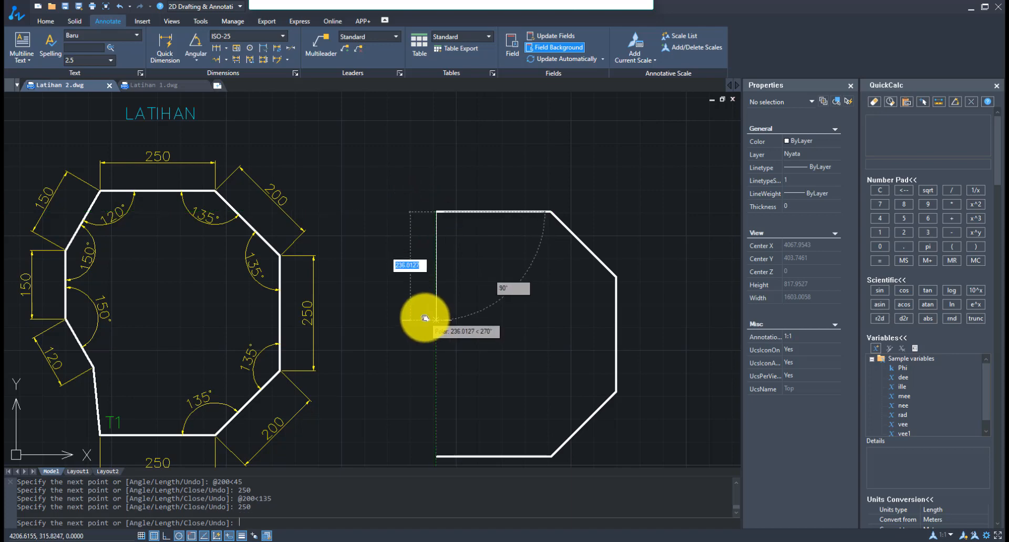
# Step: End the outline and draw a vertical helper line downward from the upper-left corner of the LATIHAN figure, at the 120° angle
pyautogui.moveTo(419, 315)
pyautogui.mouseDown(button='middle')
pyautogui.moveTo(450, 293)
pyautogui.moveTo(499, 310)
pyautogui.mouseUp(button='middle')
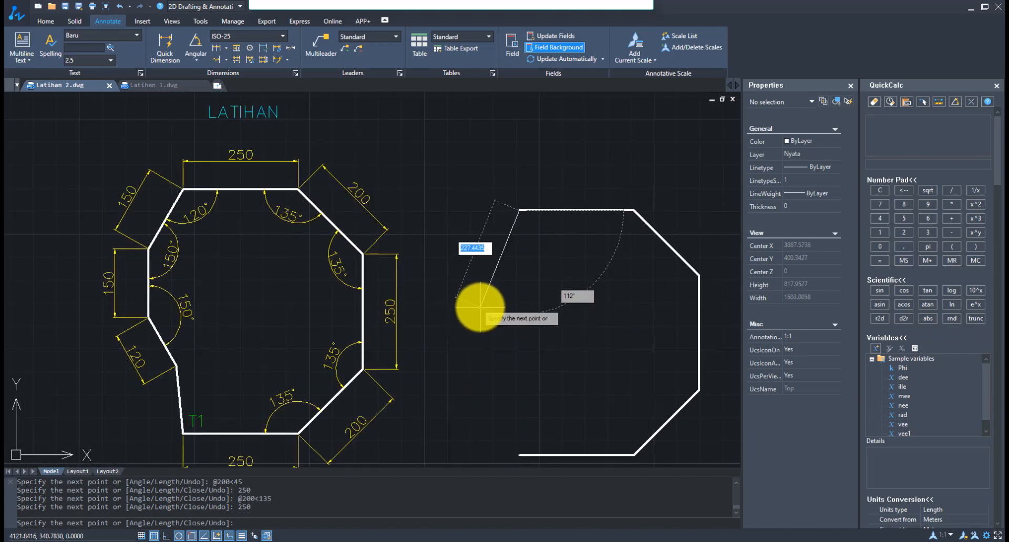
pyautogui.press('Escape')
pyautogui.scroll(3, 170, 199)
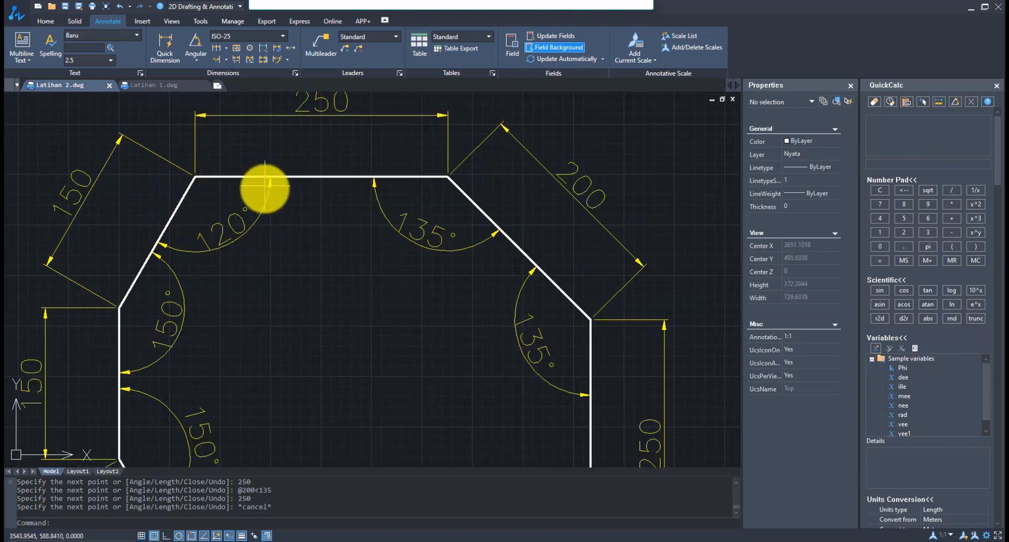
pyautogui.write('L')
pyautogui.press('Return')
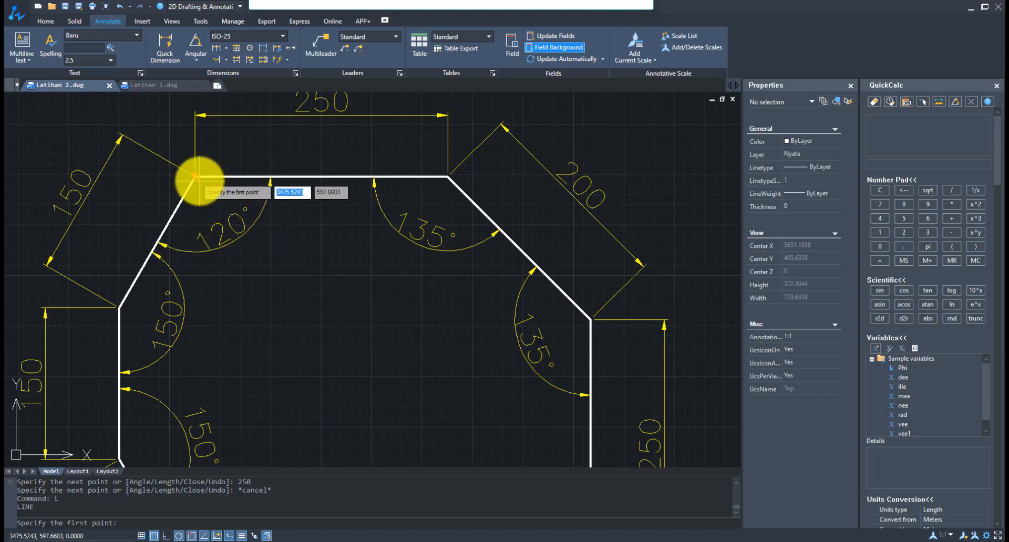
pyautogui.click(195, 177)
pyautogui.click(195, 306)
pyautogui.press('Escape')
# Step: Draw a short horizontal helper line toward the left from the same upper-left corner of the LATIHAN figure
pyautogui.scroll(2, 200, 215)
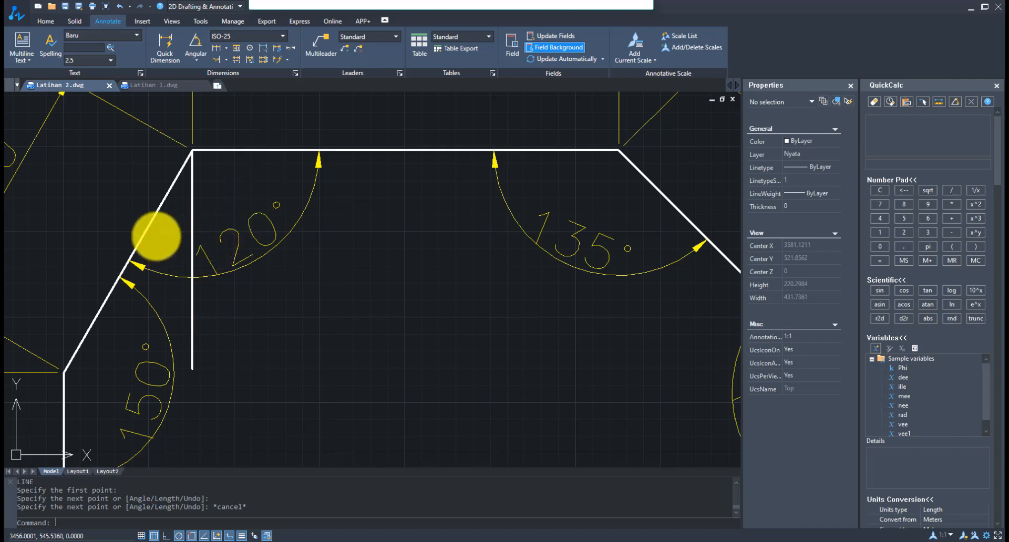
pyautogui.moveTo(188, 231); pyautogui.dragTo(251, 265, button='middle')
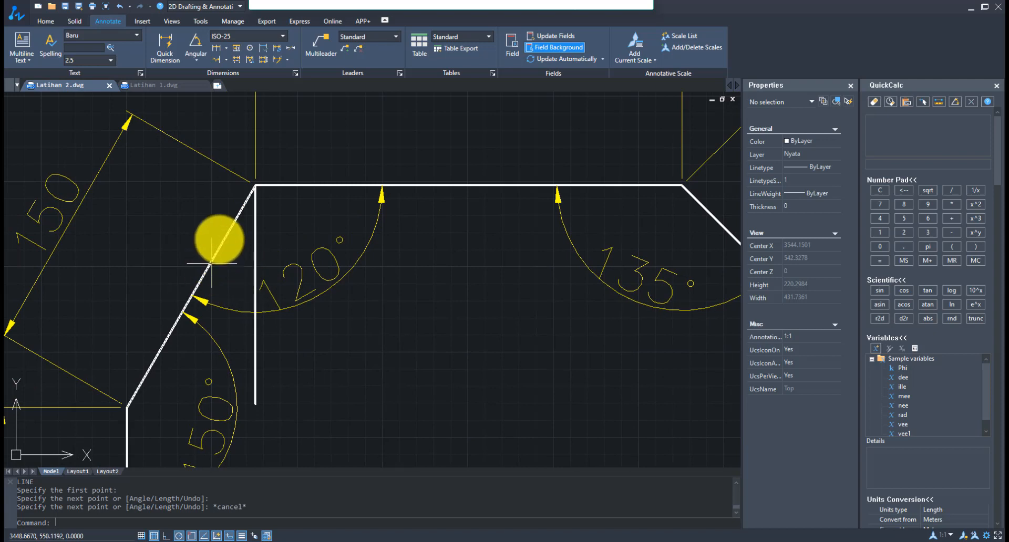
pyautogui.write('L')
pyautogui.press('Return')
pyautogui.click(256, 185)
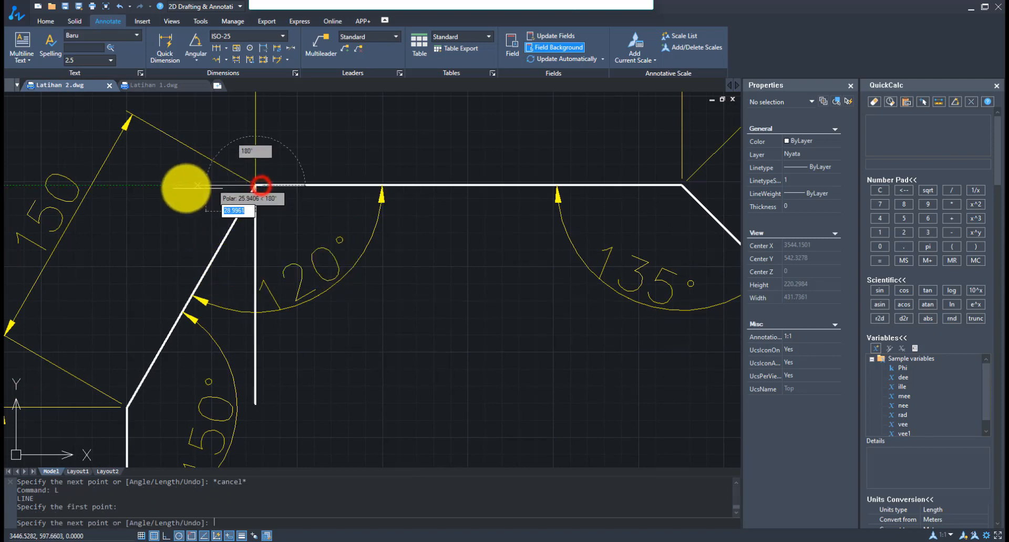
pyautogui.click(175, 186)
pyautogui.press('Escape')
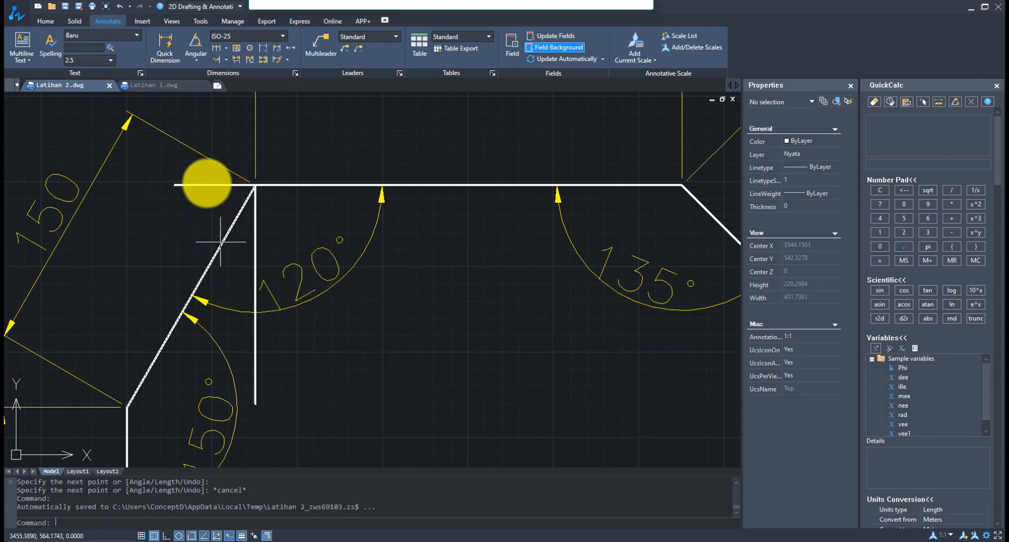
# Step: Check the angle between the horizontal helper line and the sloped 150 side with an angular dimension, without placing it
pyautogui.click(195, 43)
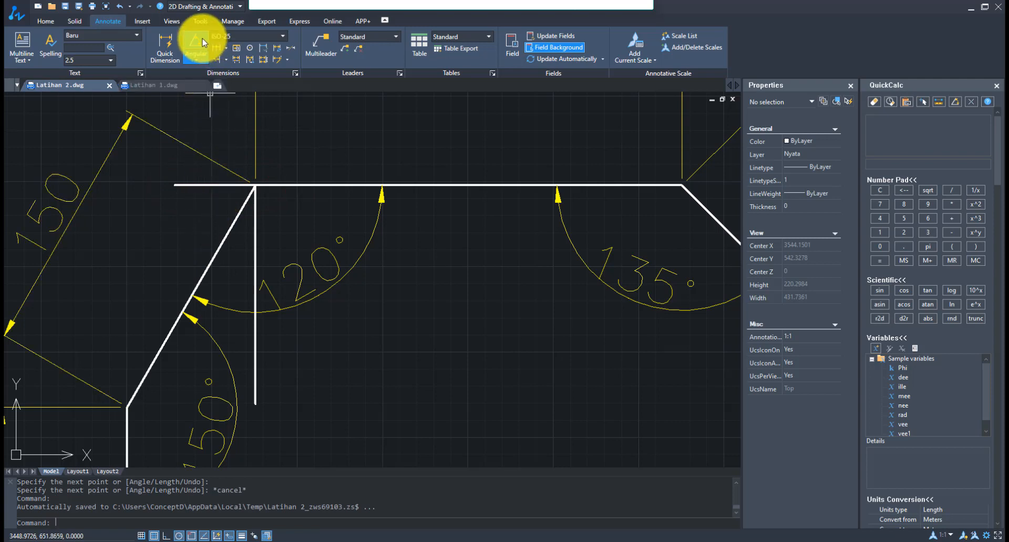
pyautogui.click(202, 184)
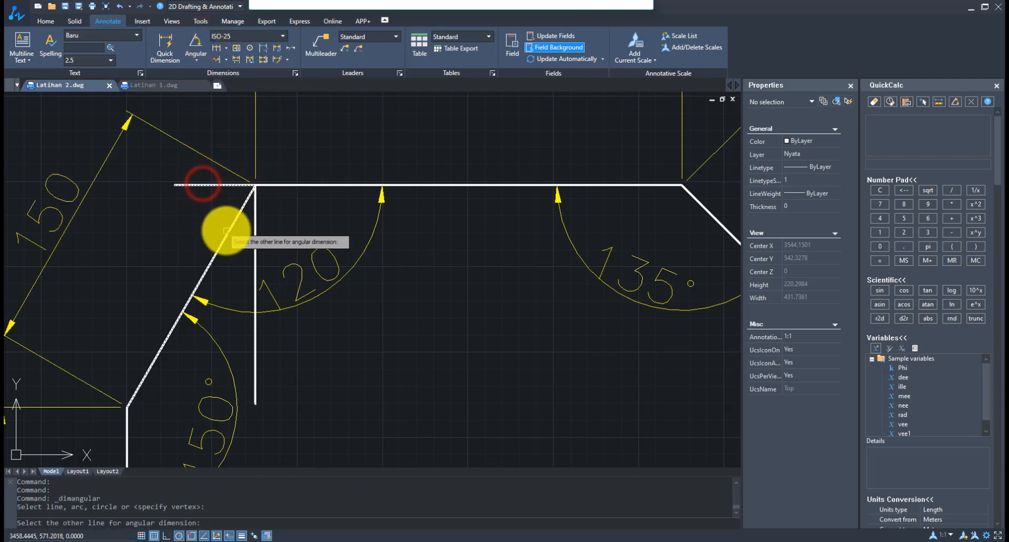
pyautogui.click(226, 231)
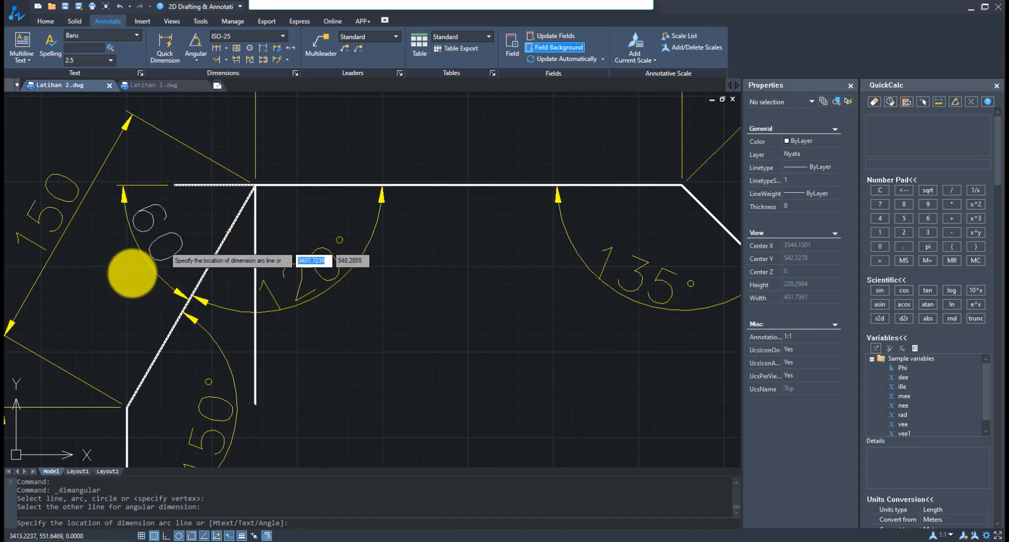
pyautogui.press('Escape')
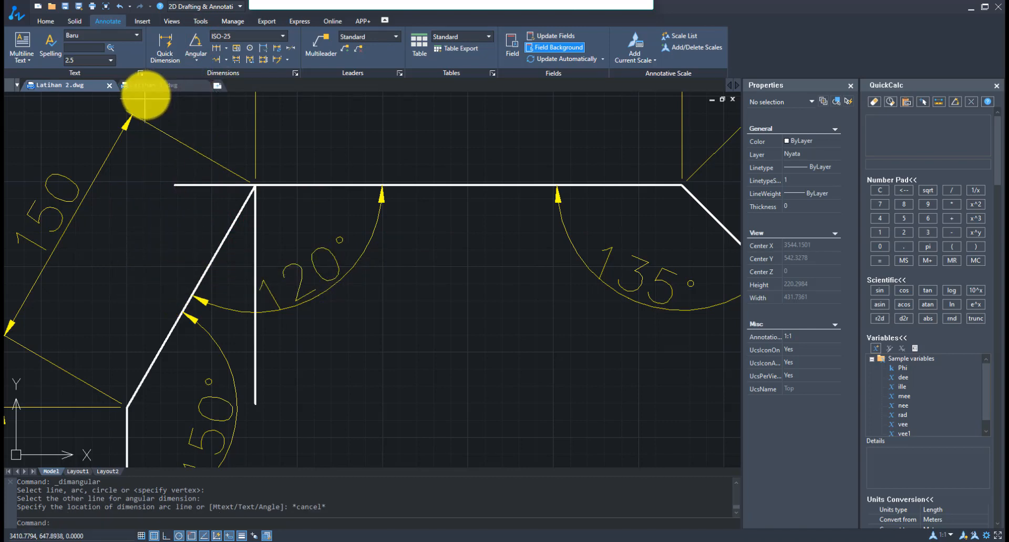
# Step: Continue the redrawn outline from its open top-left end with a segment 150 long at 240° and a vertical segment 150 long downward
pyautogui.scroll(-4, 207, 207)
pyautogui.moveTo(237, 203)
pyautogui.mouseDown(button='middle')
pyautogui.moveTo(333, 225)
pyautogui.moveTo(329, 238)
pyautogui.mouseUp(button='middle')
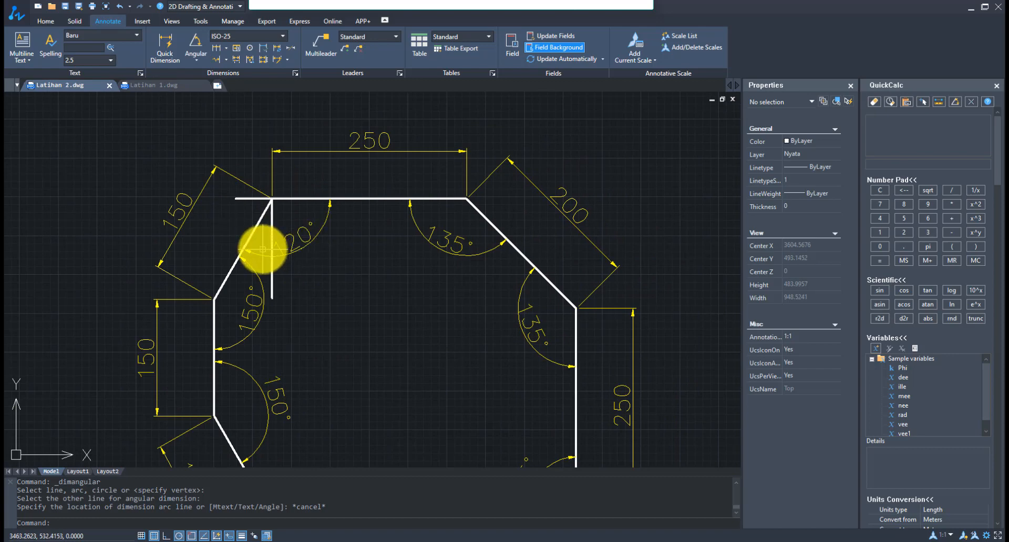
pyautogui.scroll(1, 272, 219)
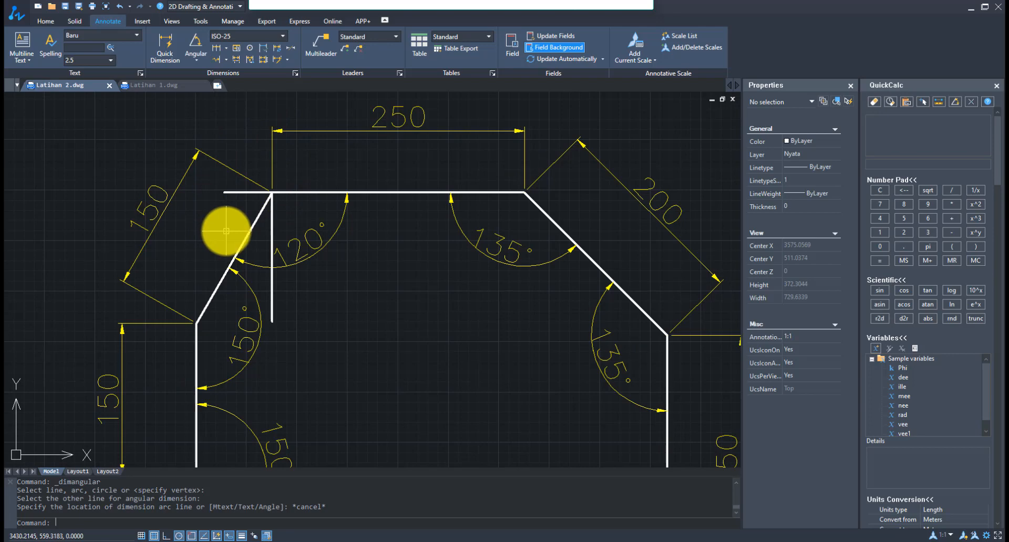
pyautogui.scroll(-3, 226, 232)
pyautogui.scroll(-2, 253, 226)
pyautogui.moveTo(457, 288); pyautogui.dragTo(368, 271, button='middle')
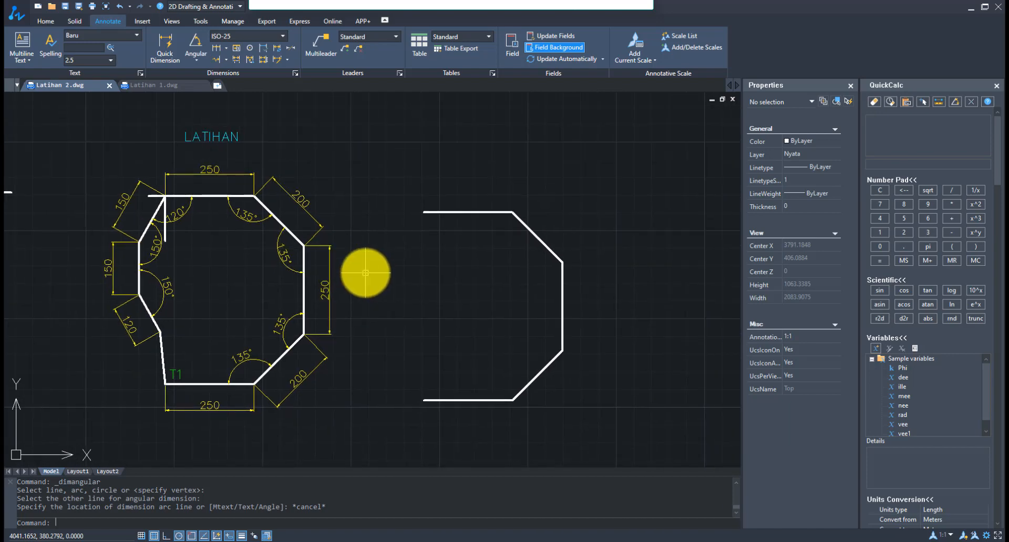
pyautogui.write('L')
pyautogui.press('Return')
pyautogui.click(424, 213)
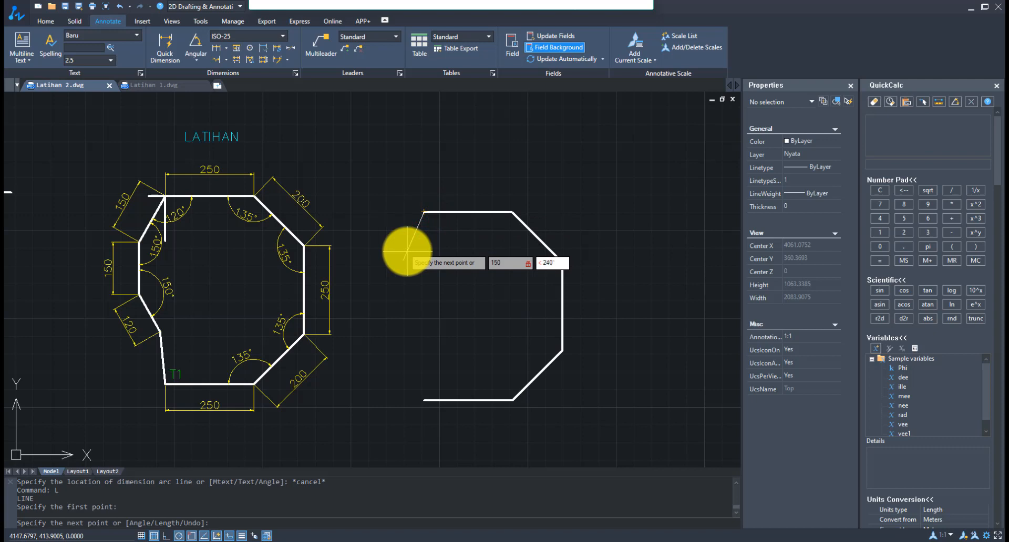
pyautogui.write('150<240')
pyautogui.press('Return')
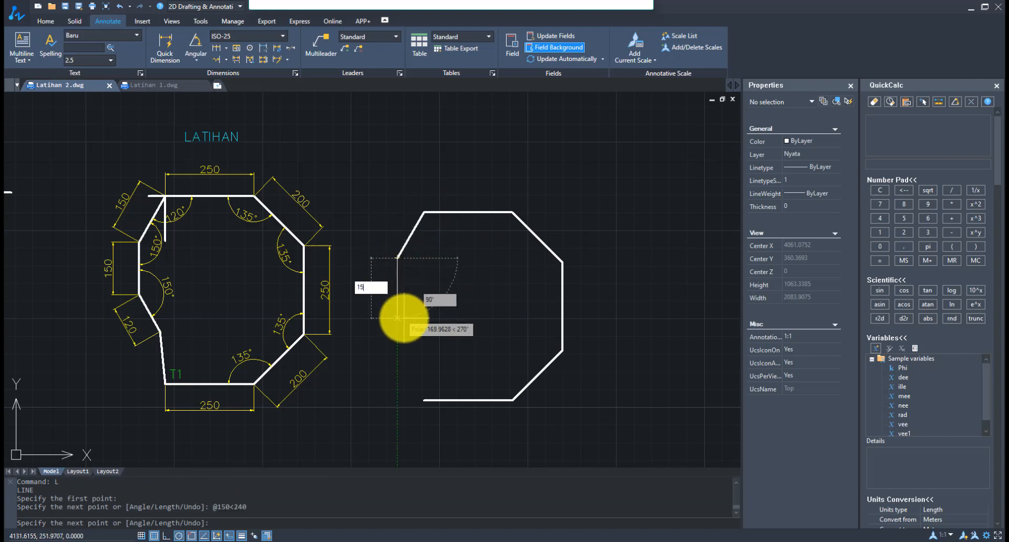
pyautogui.press('Return')
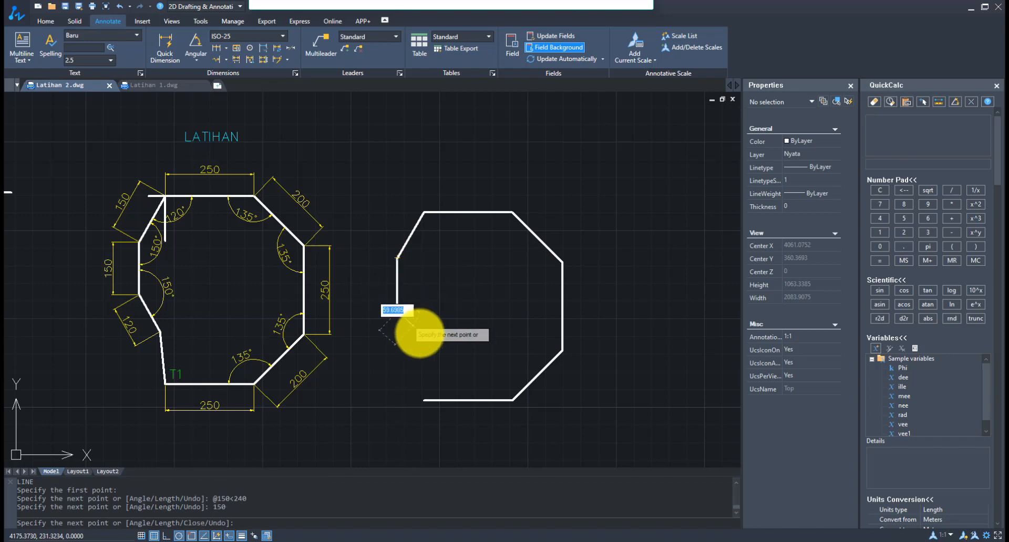
pyautogui.press('Escape')
# Step: Draw a short horizontal helper line toward the right from the lower end of the LATIHAN figure's vertical 150 side
pyautogui.scroll(4, 129, 309)
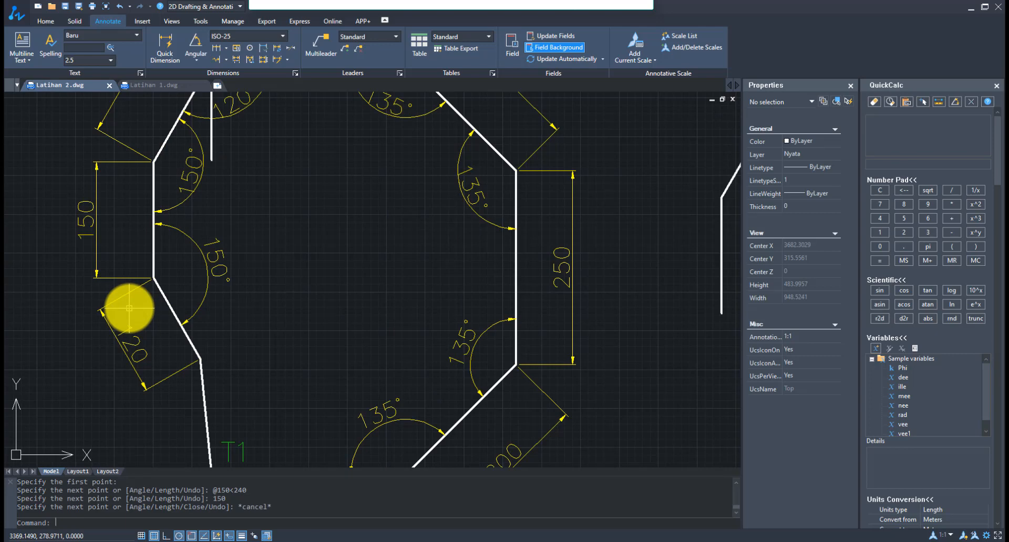
pyautogui.scroll(3, 129, 309)
pyautogui.write('L')
pyautogui.press('Return')
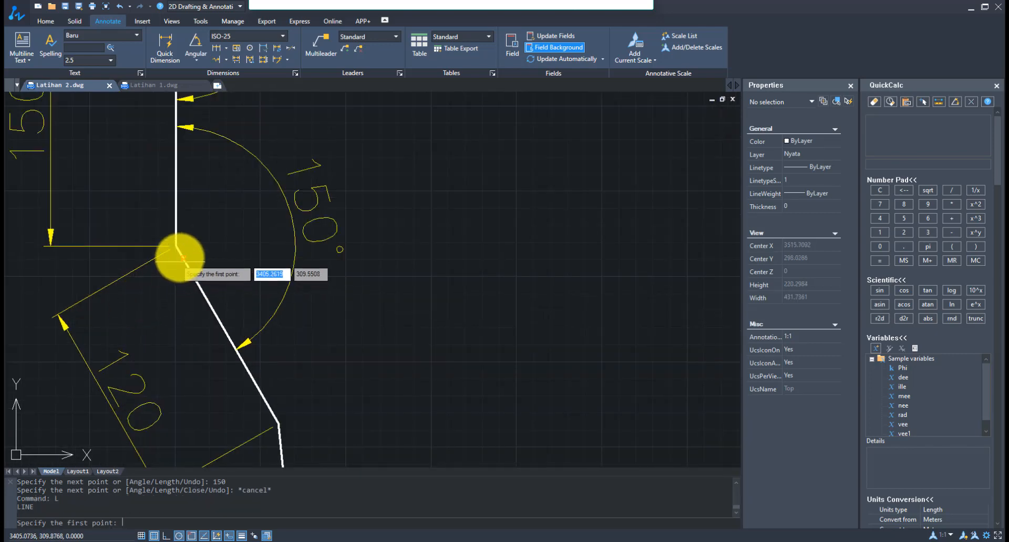
pyautogui.click(176, 249)
pyautogui.click(239, 246)
pyautogui.press('Escape')
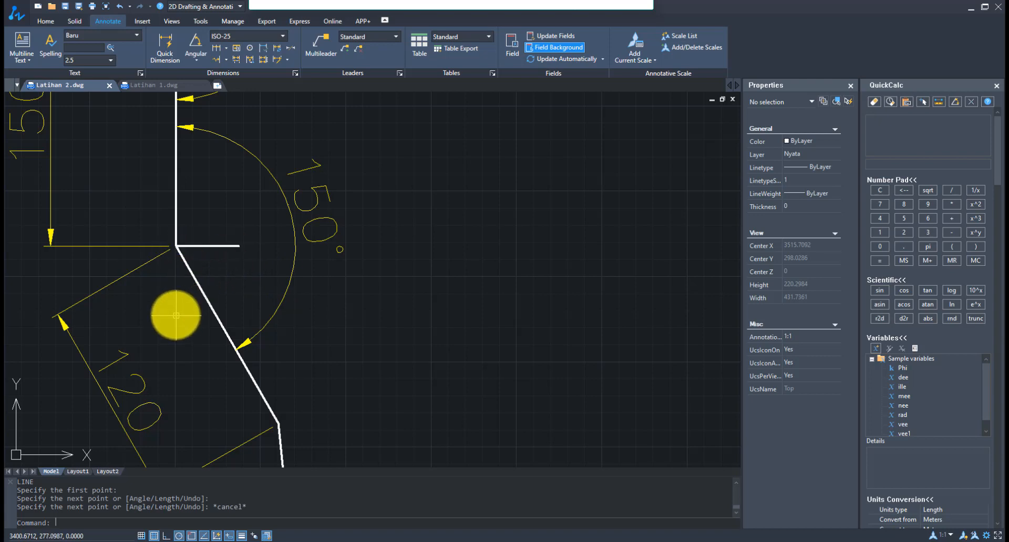
# Step: Draw a vertical helper line about 51 long downward from the corner between the vertical 150 side and the 120 side
pyautogui.press('space')
pyautogui.click(176, 246)
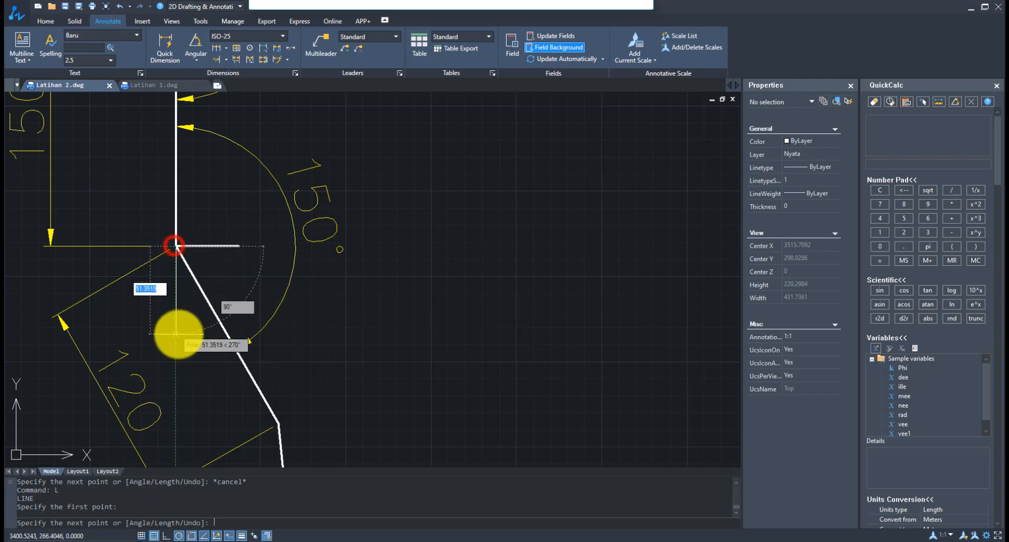
pyautogui.click(177, 335)
pyautogui.press('Escape')
# Step: Add an angular dimension between the vertical helper line and the sloped 120 side of the LATIHAN figure
pyautogui.click(195, 45)
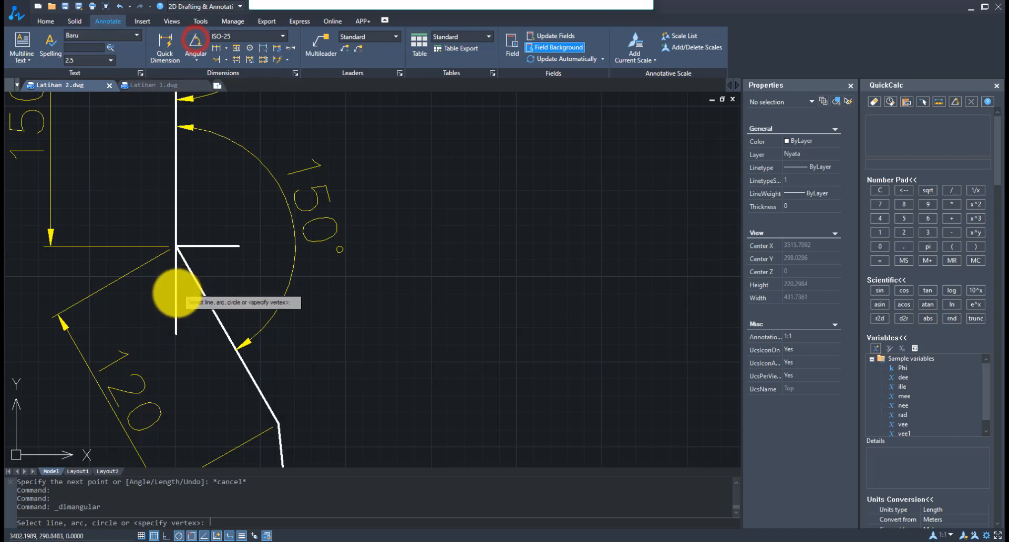
pyautogui.click(176, 293)
pyautogui.click(195, 279)
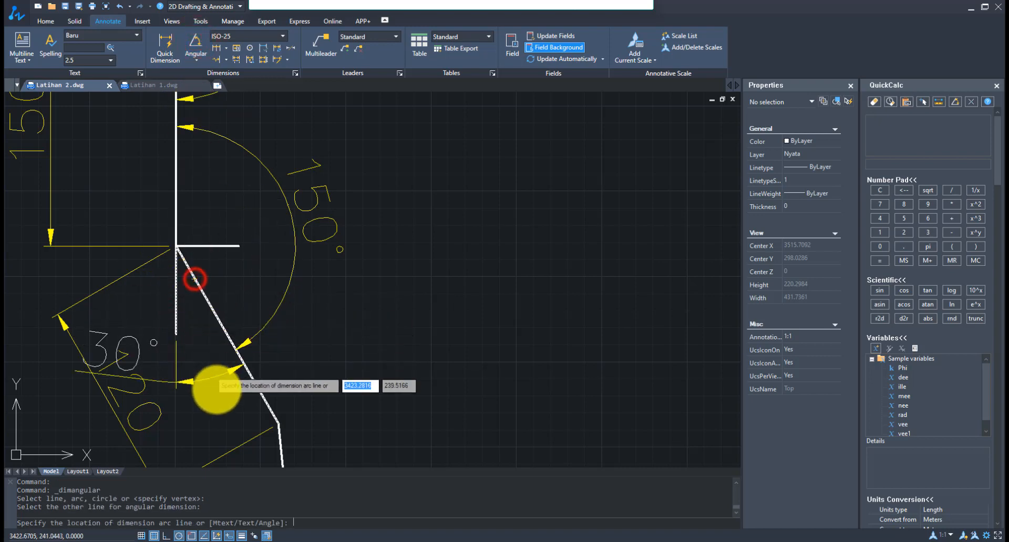
pyautogui.click(210, 379)
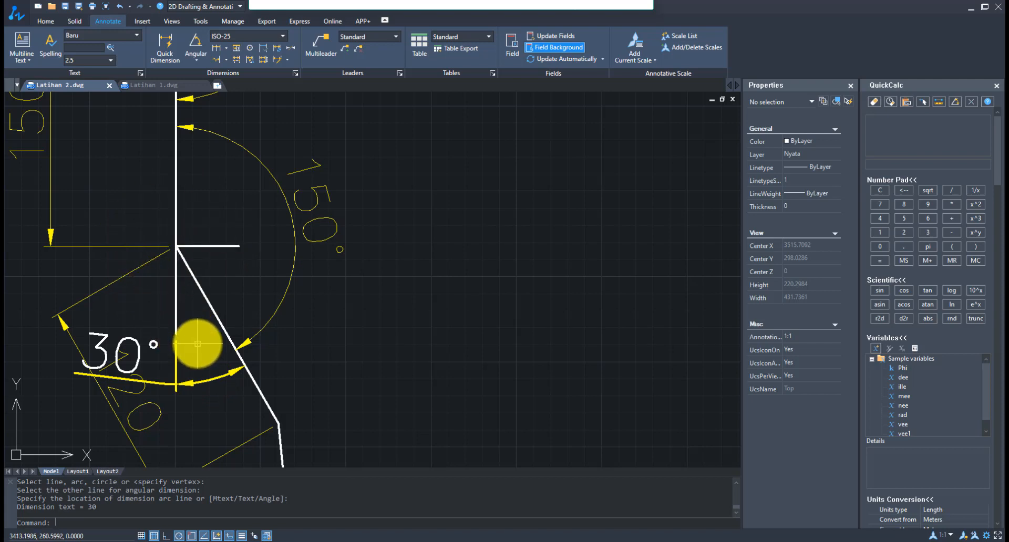
pyautogui.scroll(-2, 189, 274)
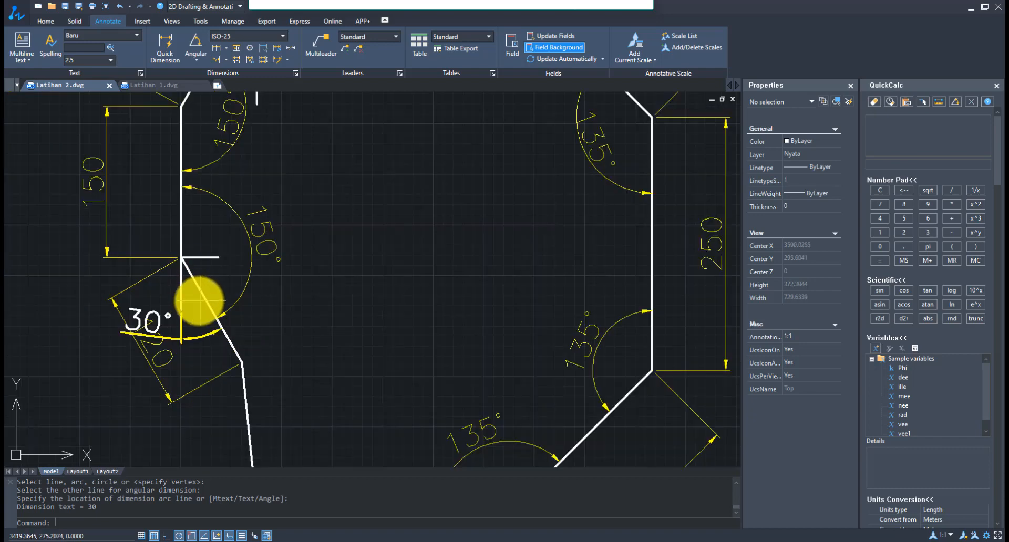
pyautogui.scroll(-3, 200, 301)
pyautogui.write('l')
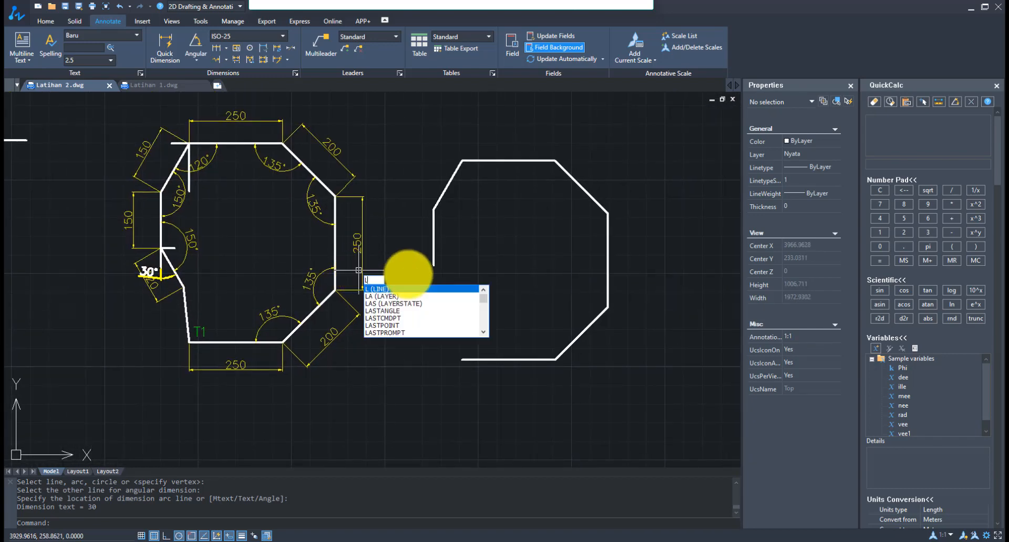
pyautogui.press('Return')
pyautogui.click(434, 266)
pyautogui.press('Escape')
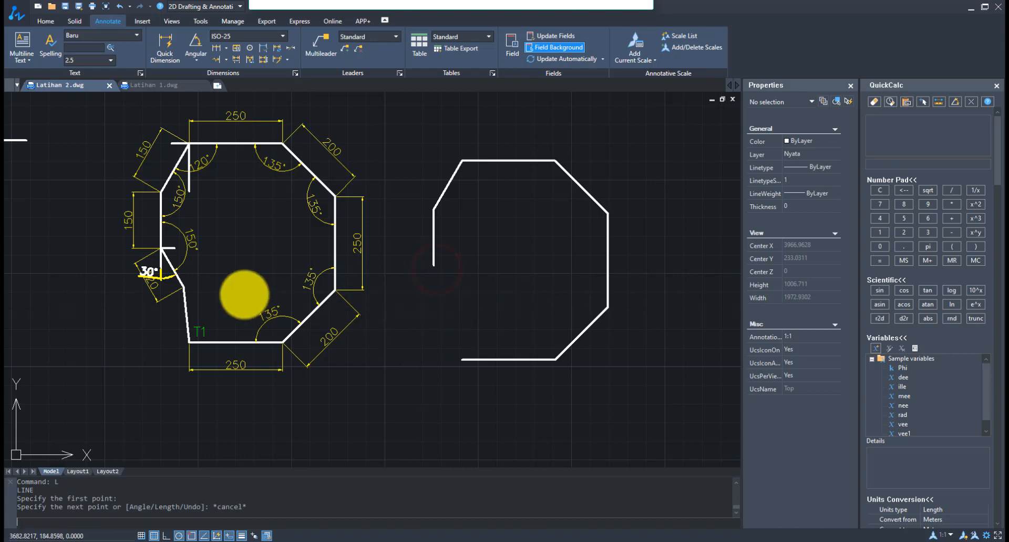
# Step: Erase the angular dimension between the vertical helper line and the sloped 120 side
pyautogui.scroll(3, 152, 288)
pyautogui.click(156, 269)
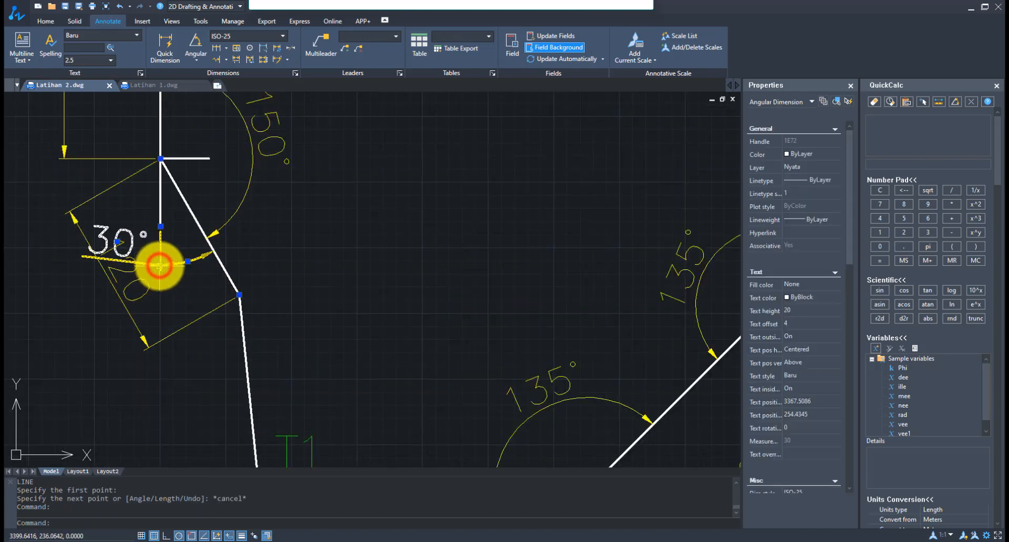
pyautogui.write('e')
pyautogui.press('Return')
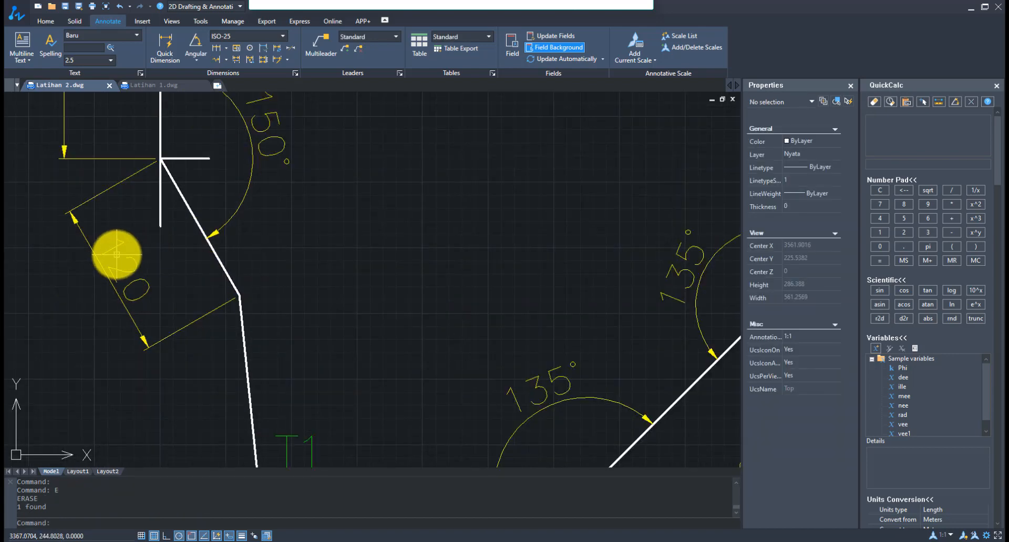
# Step: Continue the redrawn outline with a segment 120 long at 300° and close it at the start of the bottom side
pyautogui.scroll(-5, 117, 254)
pyautogui.write('l')
pyautogui.press('Return')
pyautogui.click(489, 243)
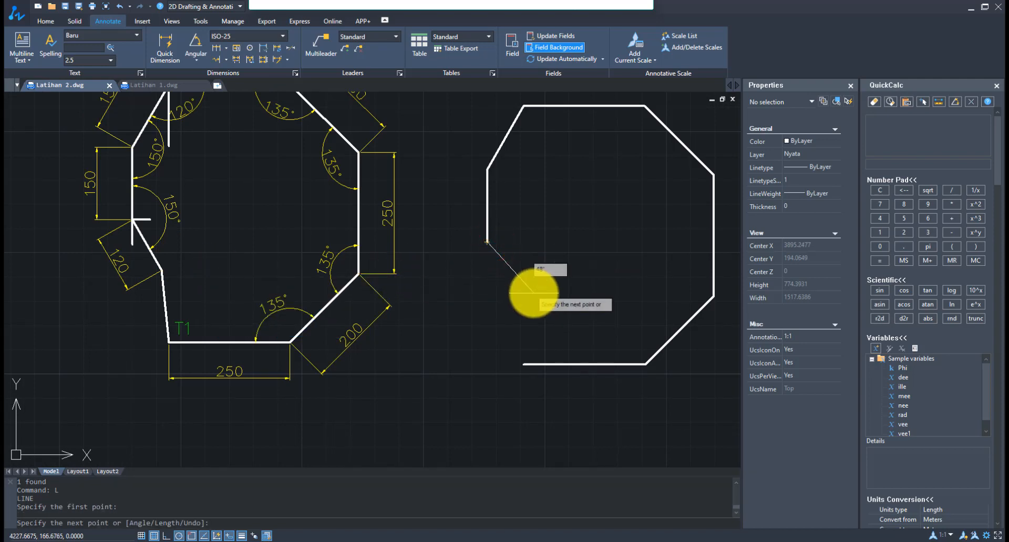
pyautogui.press('Return')
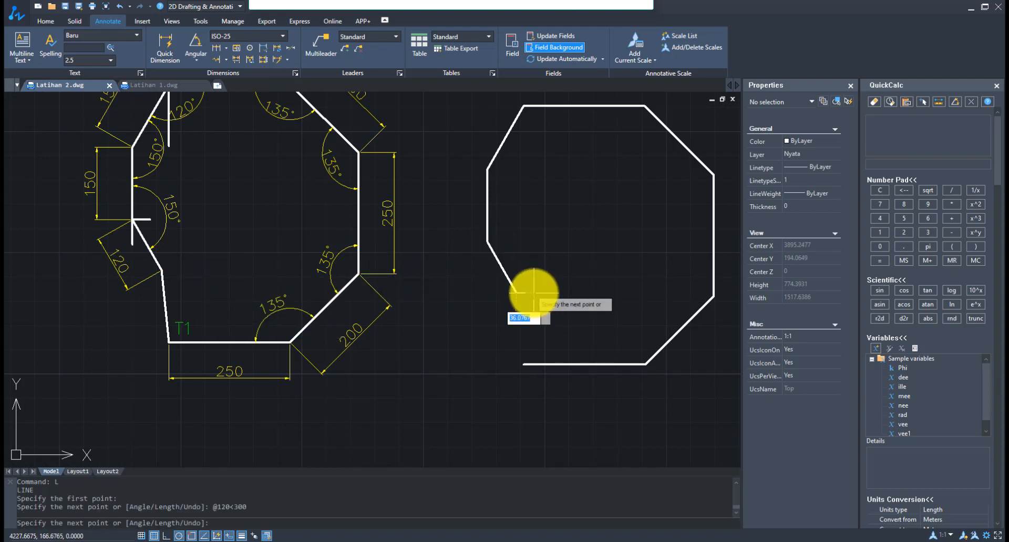
pyautogui.click(524, 363)
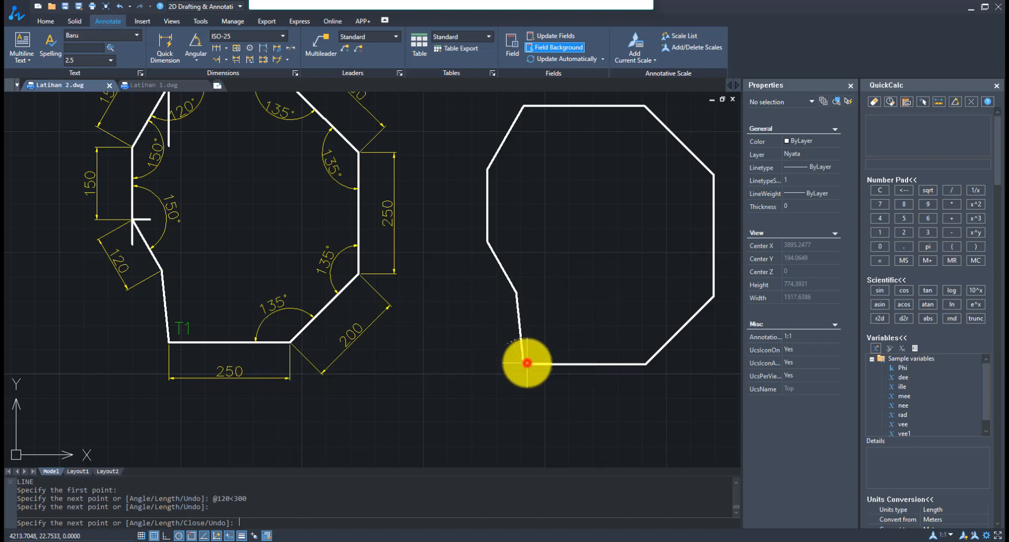
pyautogui.press('Escape')
# Step: Add a linear dimension below the bottom side of the redrawn outline
pyautogui.scroll(-3, 423, 385)
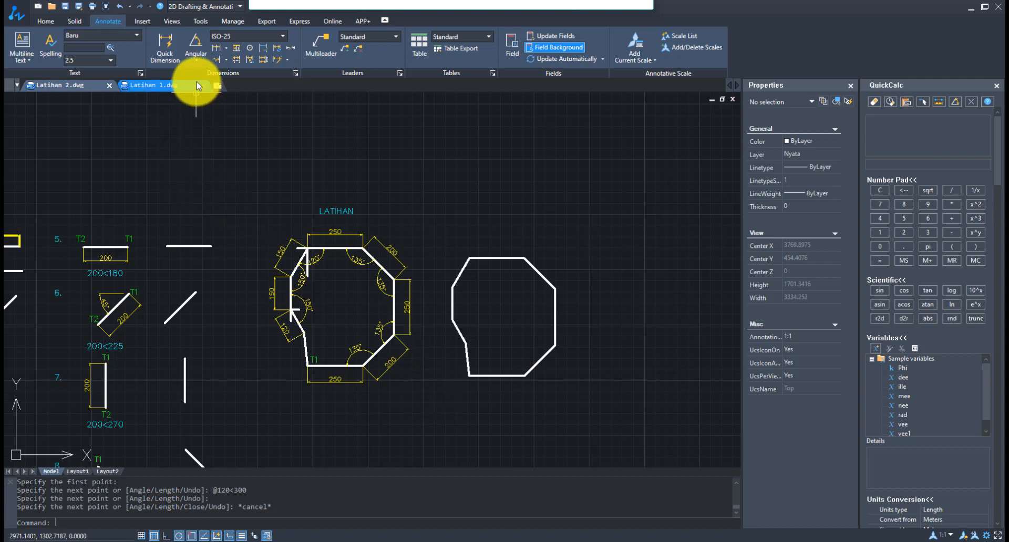
pyautogui.click(195, 59)
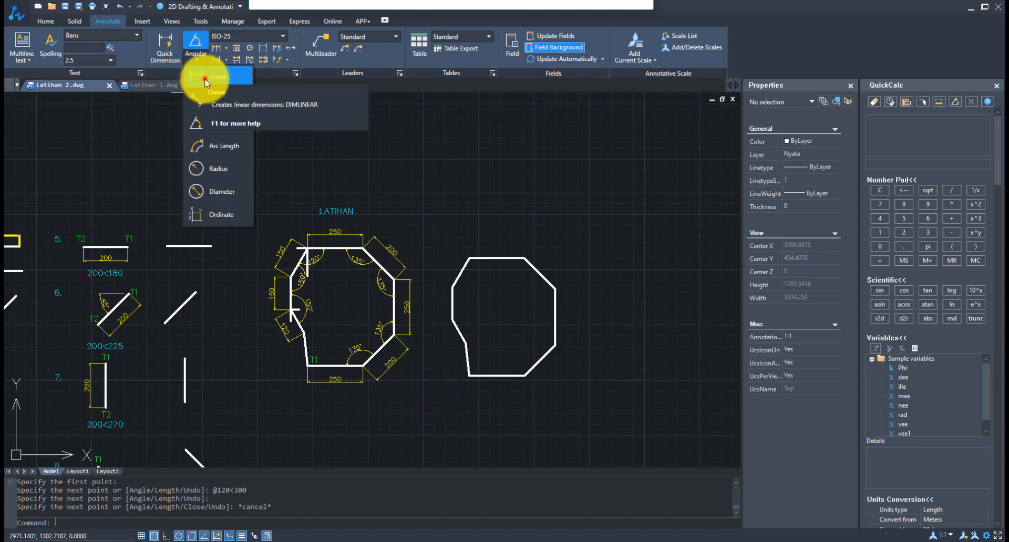
pyautogui.click(206, 83)
pyautogui.scroll(3, 494, 399)
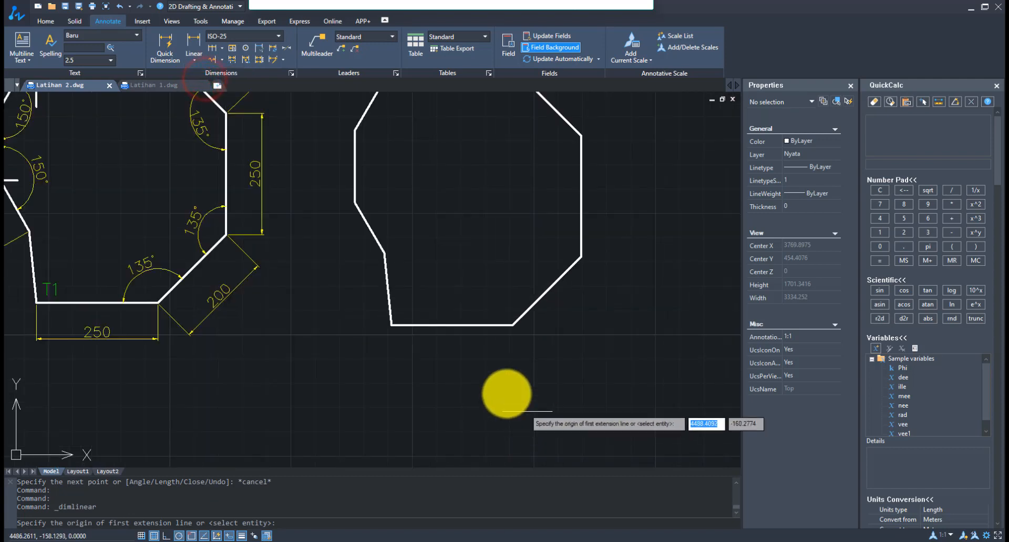
pyautogui.click(391, 325)
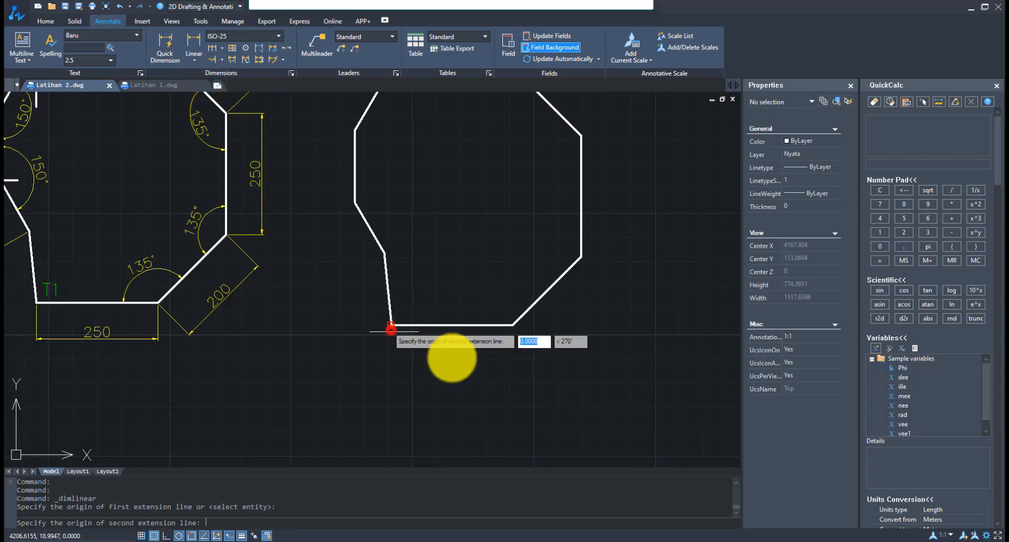
pyautogui.click(513, 325)
pyautogui.click(493, 368)
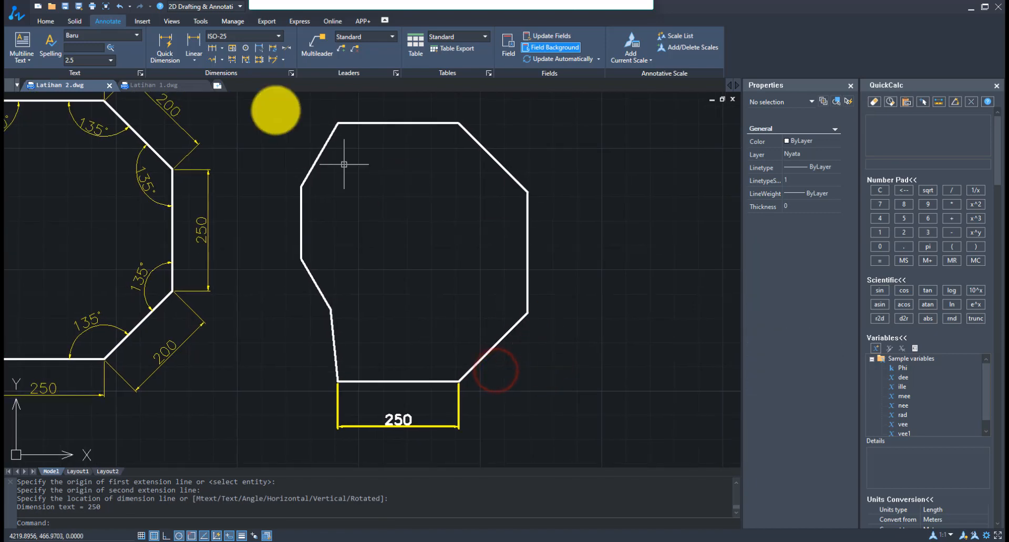
# Step: Add linear dimensions to the right vertical side and the top side of the redrawn outline, placed outside the figure
pyautogui.press('Return')
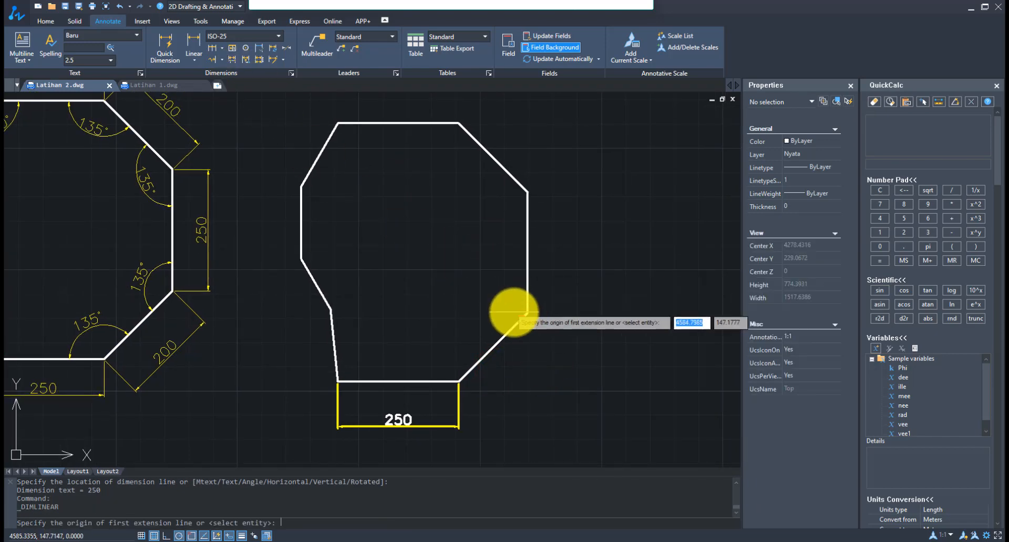
pyautogui.click(526, 313)
pyautogui.click(525, 193)
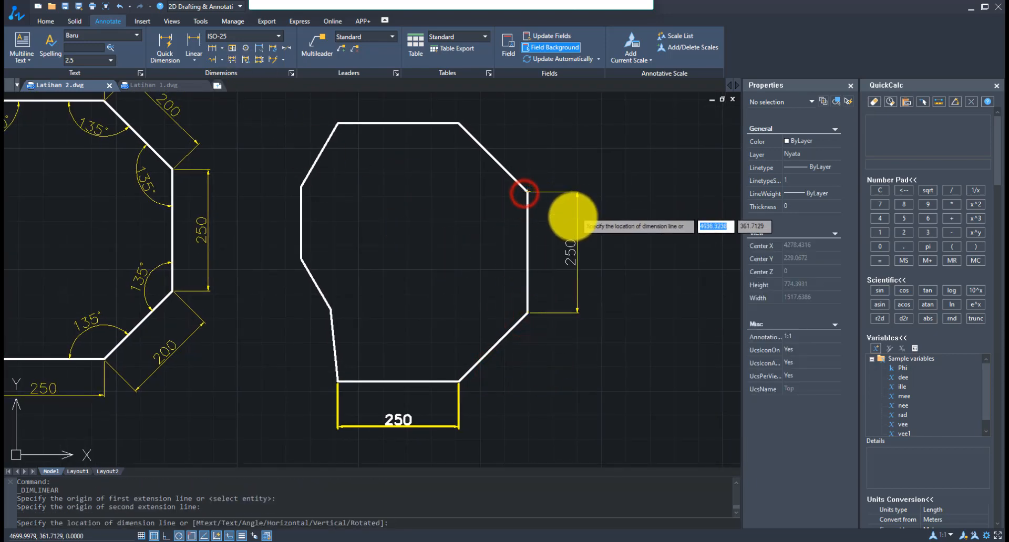
pyautogui.click(560, 219)
pyautogui.press('Return')
pyautogui.click(336, 123)
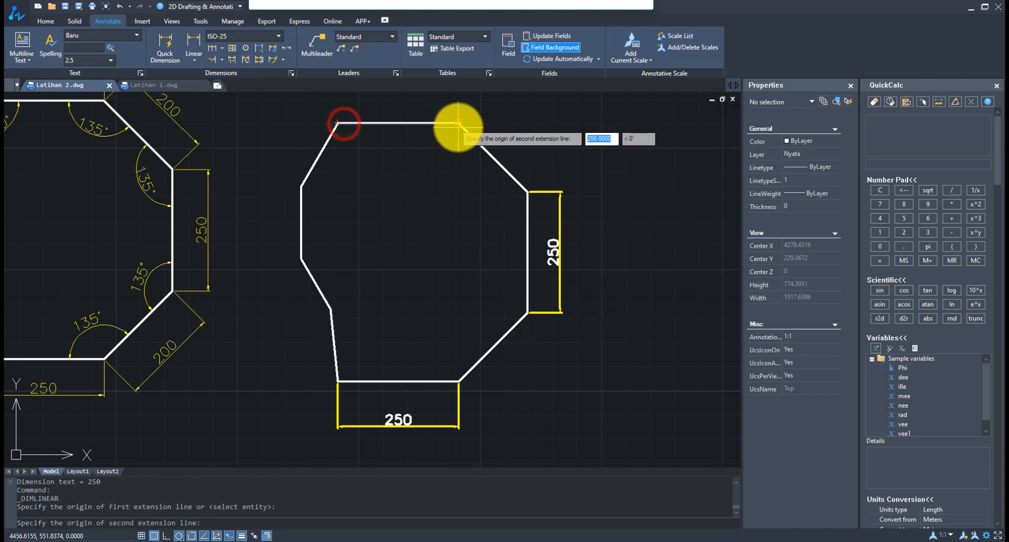
pyautogui.click(458, 127)
pyautogui.moveTo(458, 206); pyautogui.dragTo(477, 282, button='middle')
pyautogui.click(436, 165)
pyautogui.scroll(-3, 427, 215)
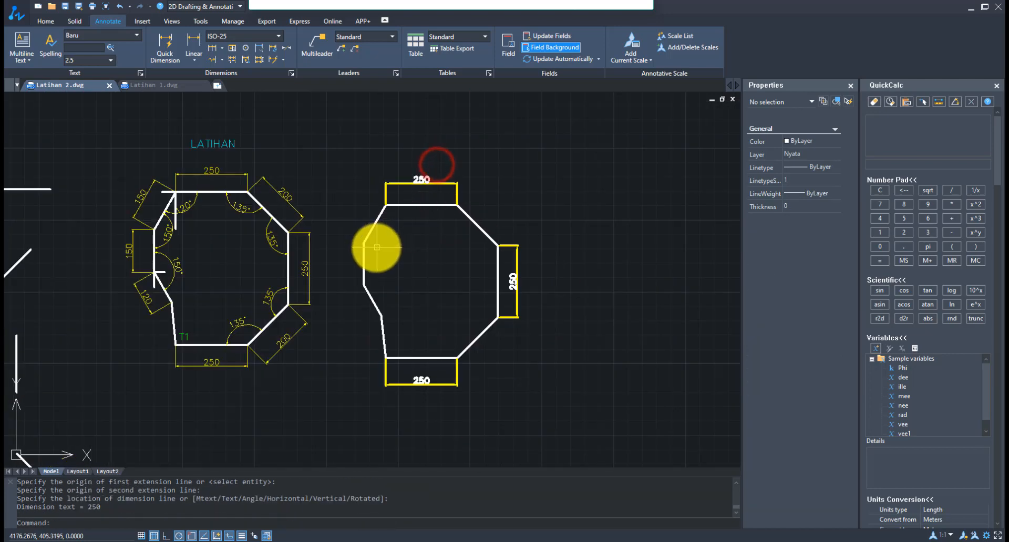
# Step: Add a linear dimension outside the left vertical side of the redrawn outline
pyautogui.scroll(2, 377, 247)
pyautogui.press('Return')
pyautogui.click(355, 239)
pyautogui.click(359, 308)
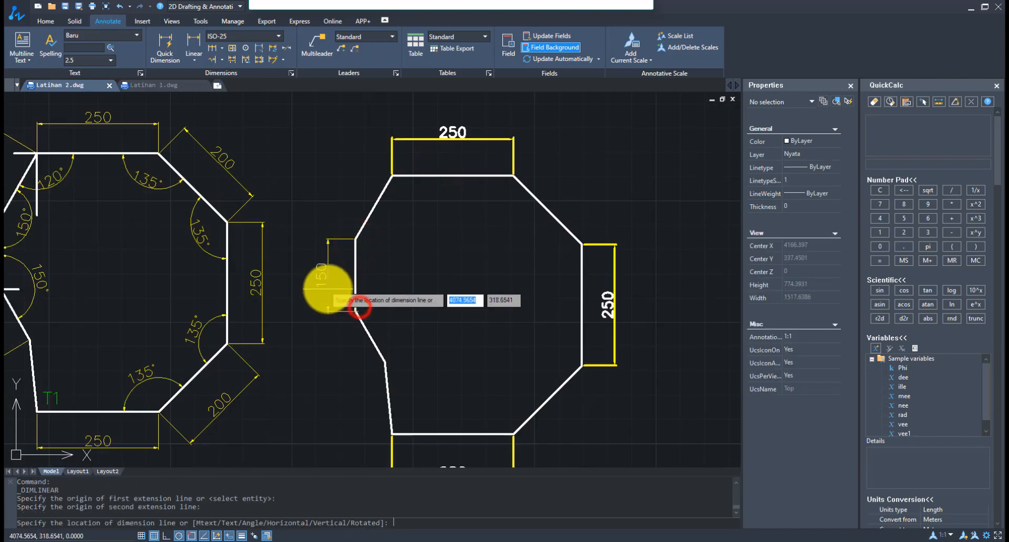
pyautogui.click(329, 289)
pyautogui.scroll(-2, 371, 279)
pyautogui.scroll(2, 252, 360)
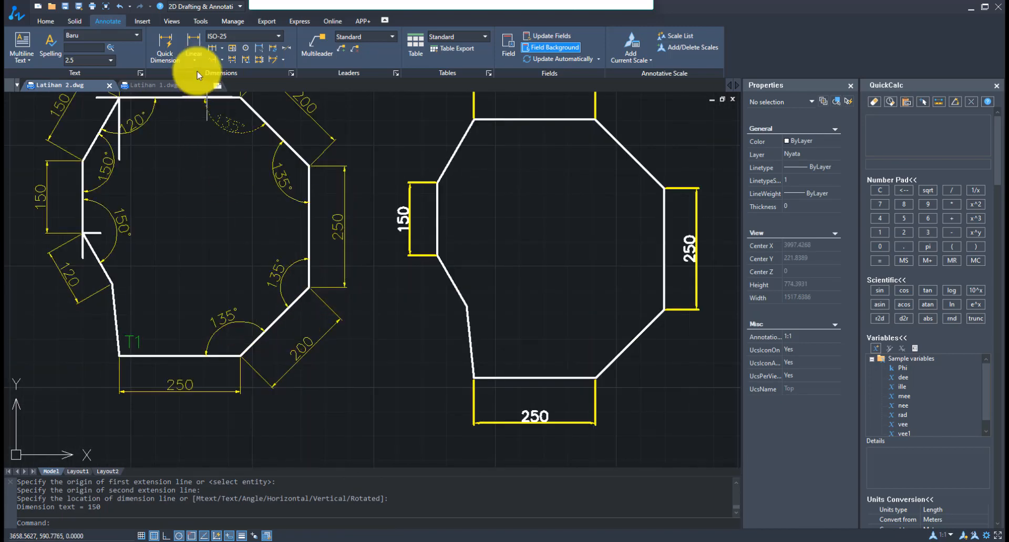
# Step: Add an aligned dimension outside the lower-right sloped side of the redrawn outline
pyautogui.click(193, 60)
pyautogui.click(204, 97)
pyautogui.moveTo(507, 294); pyautogui.dragTo(360, 264, button='middle')
pyautogui.click(448, 347)
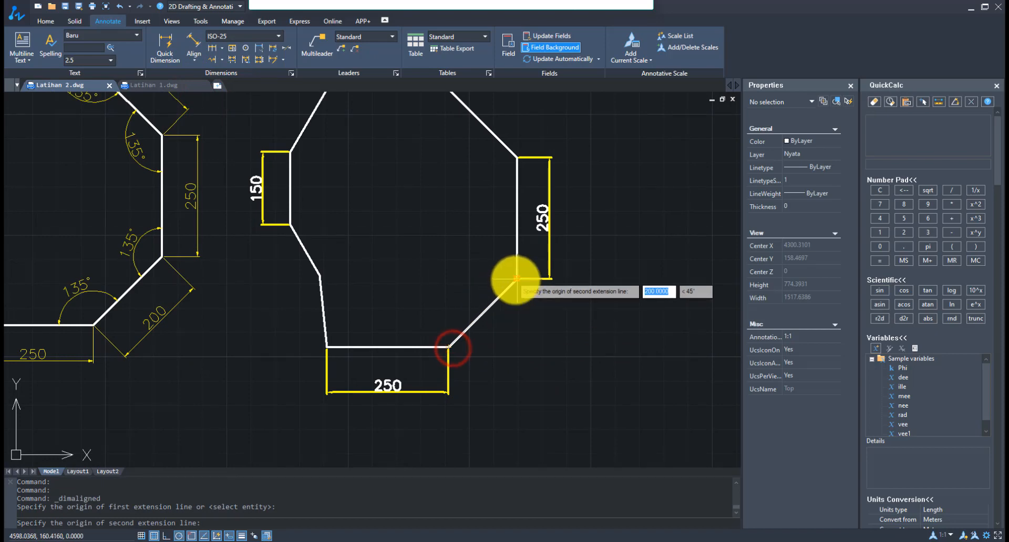
pyautogui.click(516, 279)
pyautogui.click(489, 314)
pyautogui.scroll(-2, 446, 320)
pyautogui.scroll(4, 448, 184)
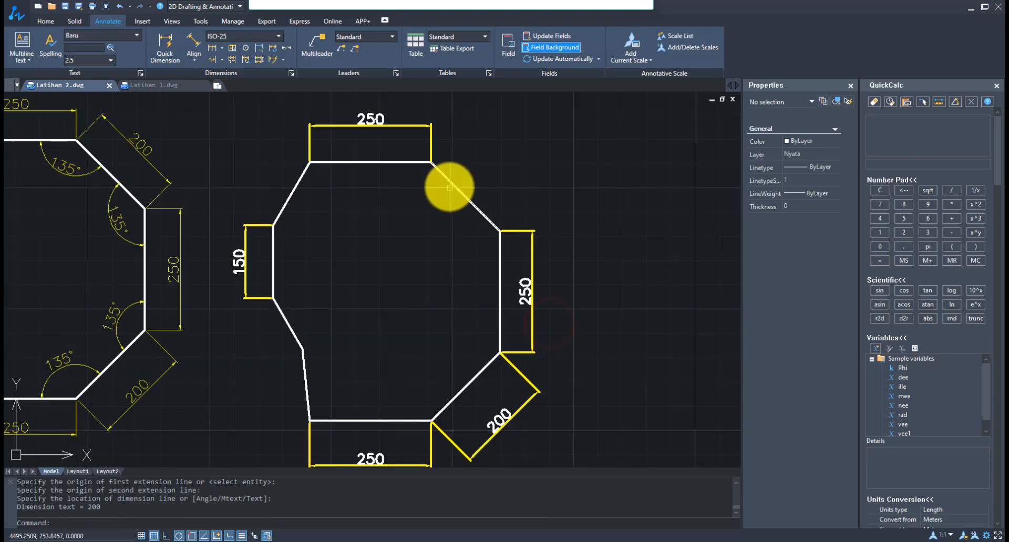
# Step: Add an aligned dimension outside the upper-right sloped side of the redrawn outline
pyautogui.press('Return')
pyautogui.click(426, 154)
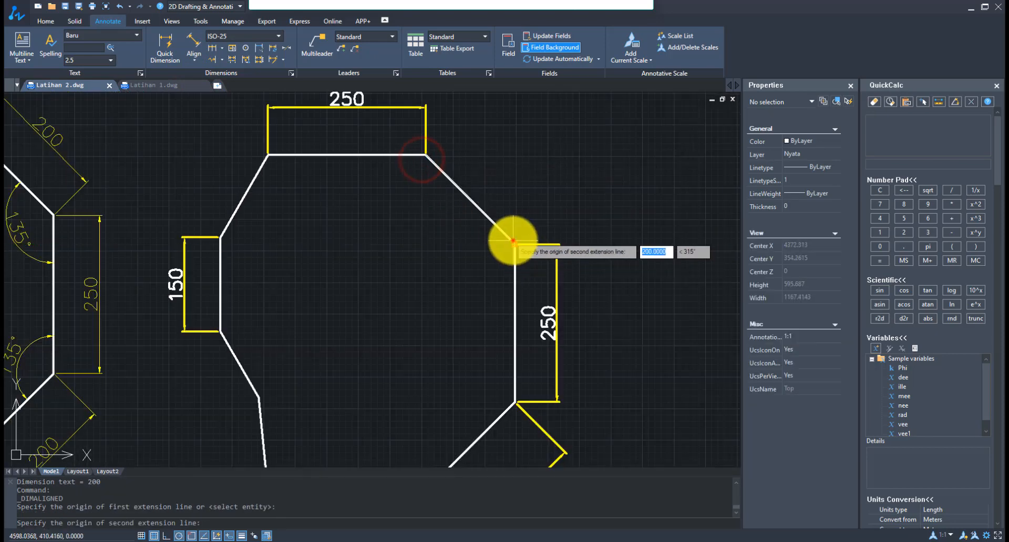
pyautogui.click(515, 243)
pyautogui.click(532, 183)
pyautogui.moveTo(404, 221); pyautogui.dragTo(487, 249, button='middle')
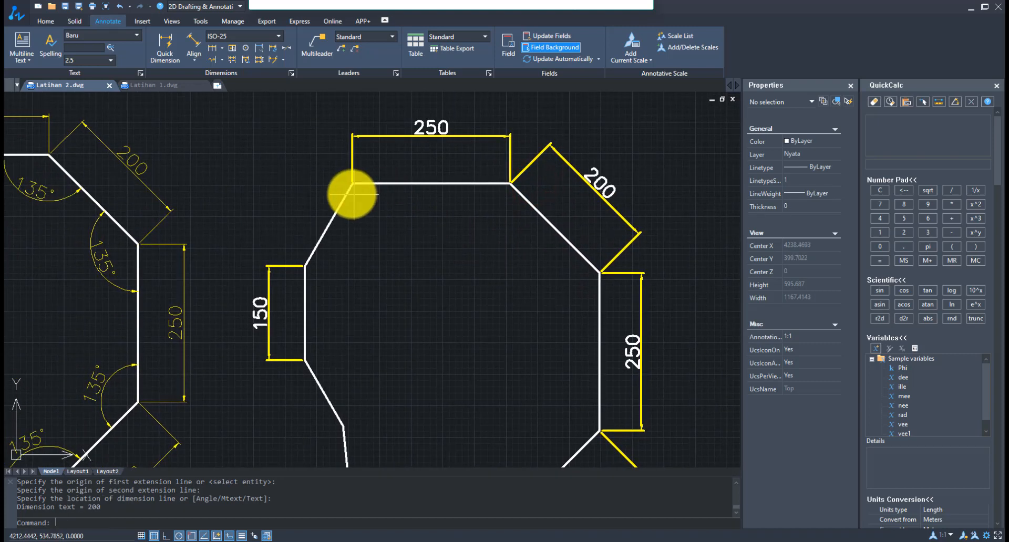
# Step: Add an aligned dimension outside the upper-left sloped side of the redrawn outline
pyautogui.press('Return')
pyautogui.click(351, 186)
pyautogui.click(305, 266)
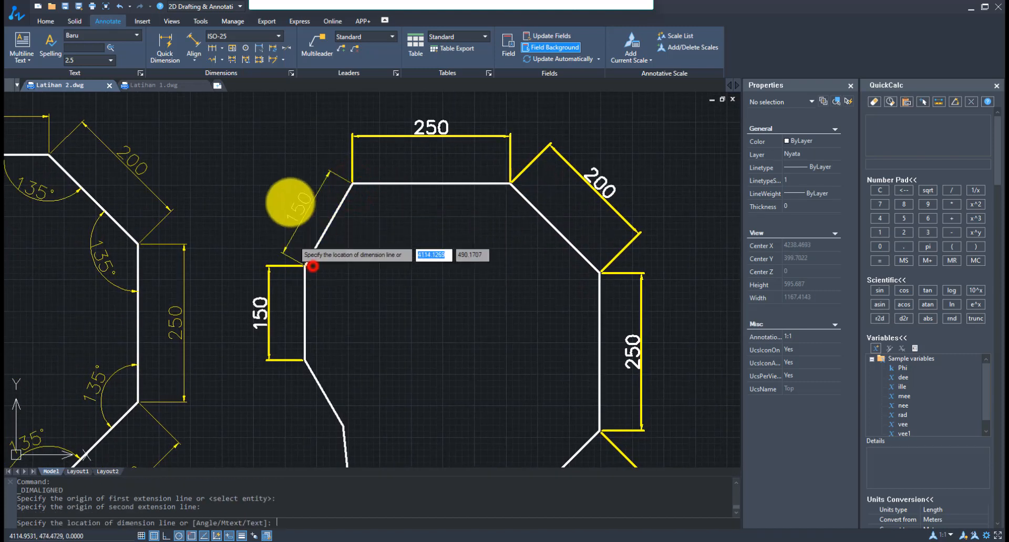
pyautogui.click(278, 199)
pyautogui.moveTo(328, 375); pyautogui.dragTo(344, 255, button='middle')
# Step: Add an aligned dimension outside the short sloped side just below the left vertical side of the redrawn outline
pyautogui.press('Return')
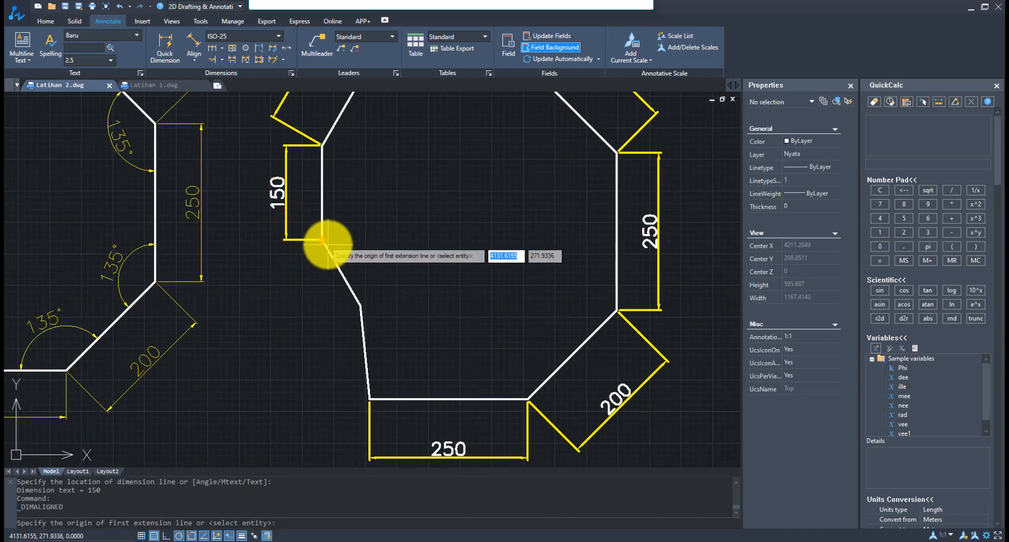
pyautogui.click(327, 244)
pyautogui.click(359, 314)
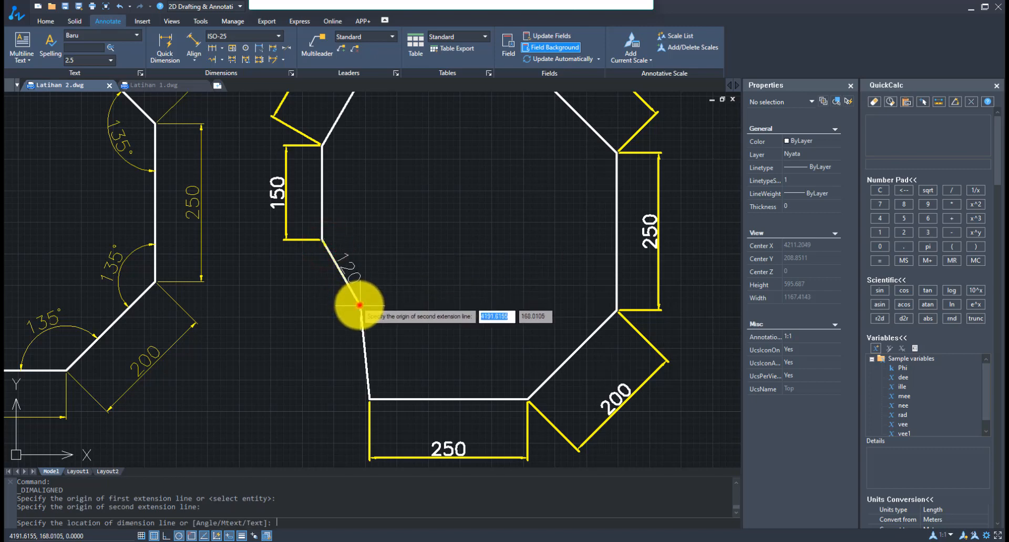
pyautogui.click(315, 312)
pyautogui.scroll(-3, 350, 289)
# Step: Add an angular dimension inside the corner between the bottom side and the lower-right sloped side of the redrawn outline
pyautogui.click(192, 64)
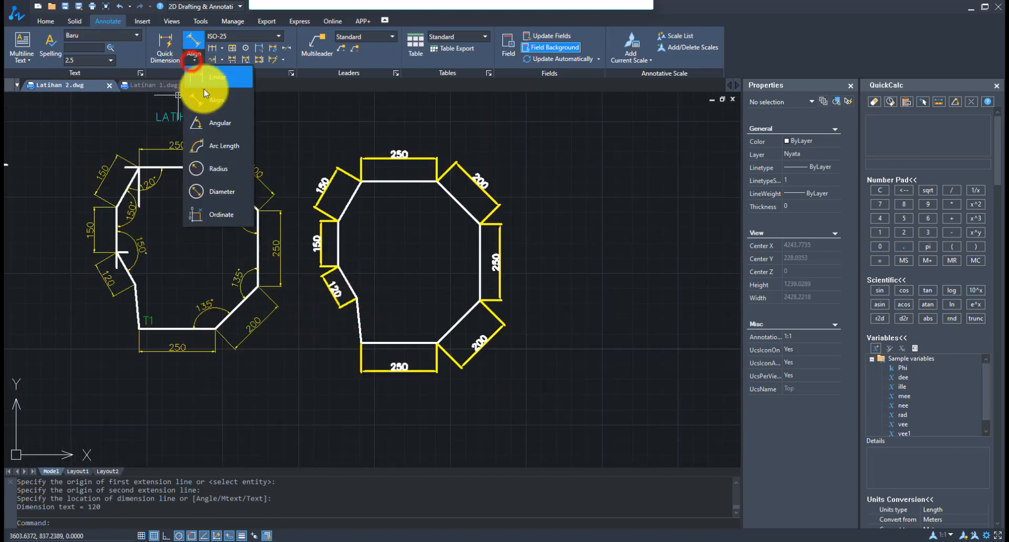
pyautogui.click(216, 119)
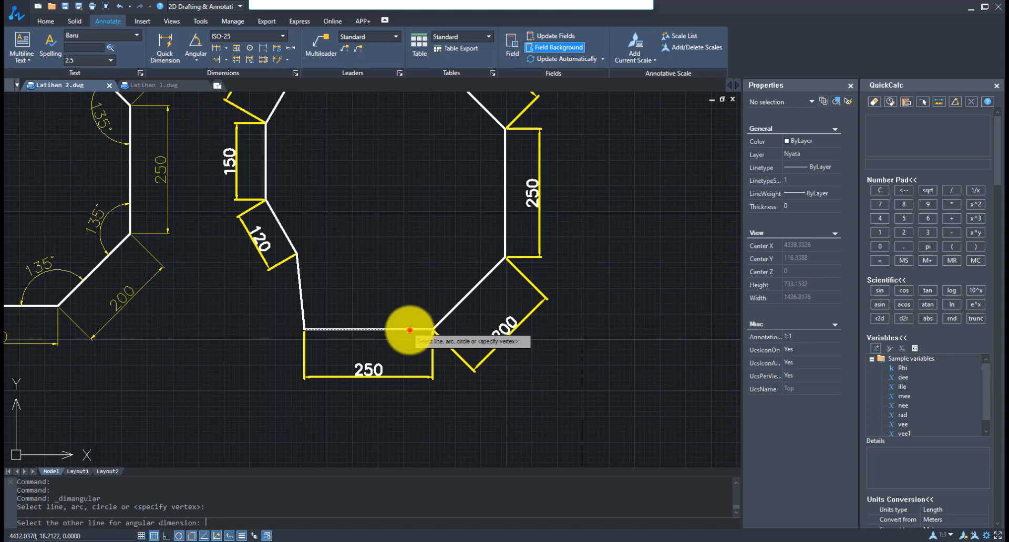
pyautogui.click(408, 330)
pyautogui.click(442, 320)
pyautogui.click(422, 291)
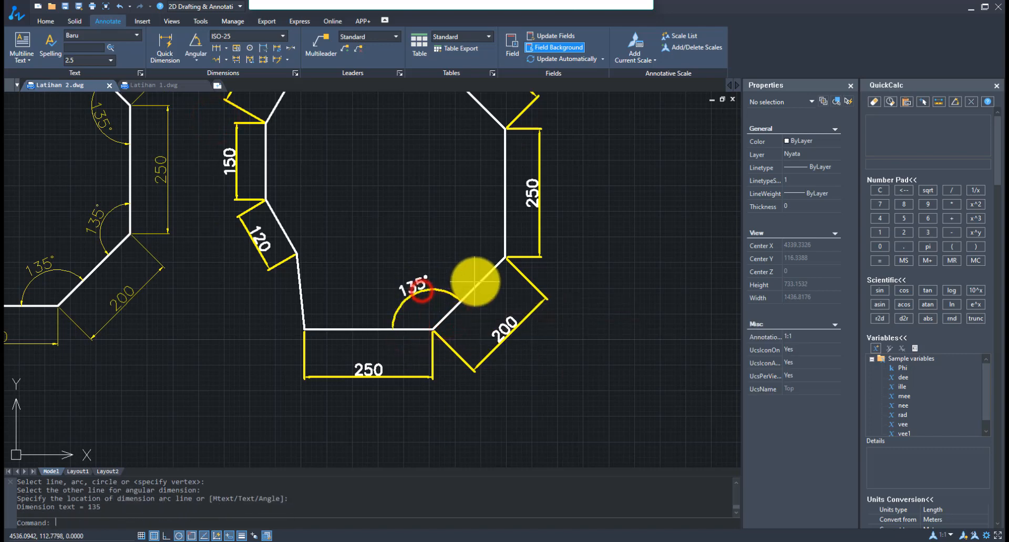
# Step: Add angular dimensions inside the corners at the lower and upper ends of the redrawn outline's right vertical side
pyautogui.press('Return')
pyautogui.click(479, 280)
pyautogui.click(503, 225)
pyautogui.click(463, 254)
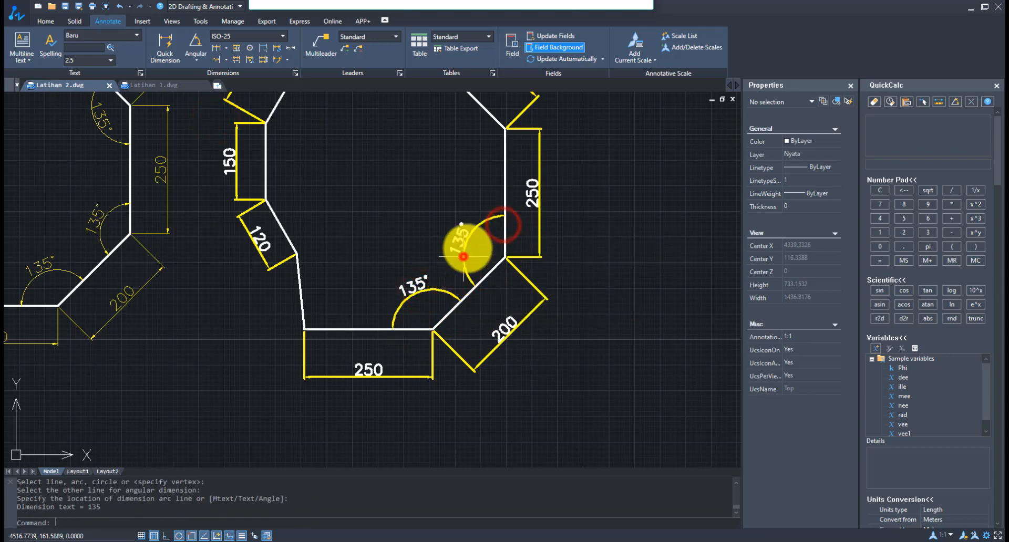
pyautogui.moveTo(479, 182); pyautogui.dragTo(460, 286, button='middle')
pyautogui.press('Return')
pyautogui.click(472, 225)
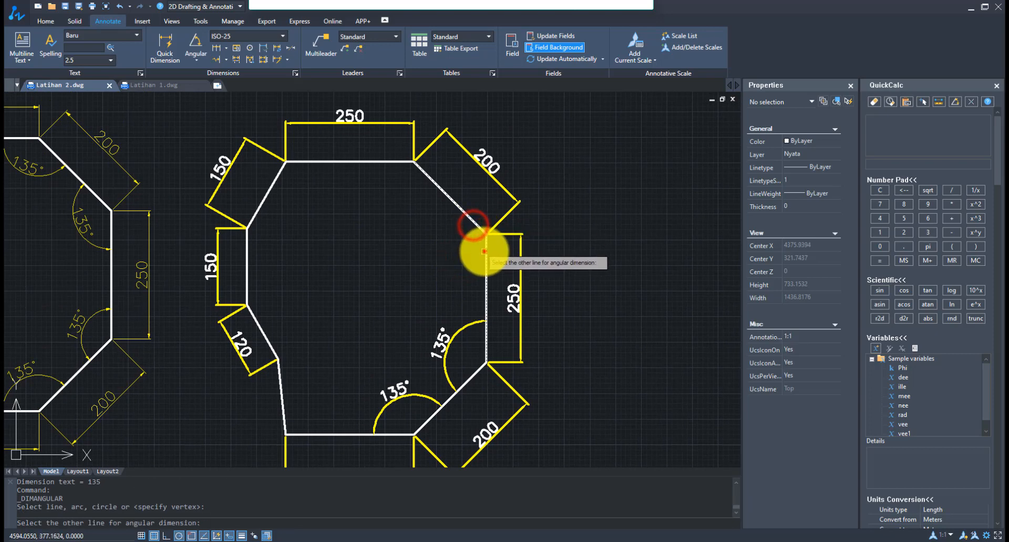
pyautogui.click(486, 245)
pyautogui.click(451, 256)
# Step: Add angular dimensions inside the corners at the right and left ends of the redrawn outline's top side
pyautogui.press('Return')
pyautogui.click(395, 165)
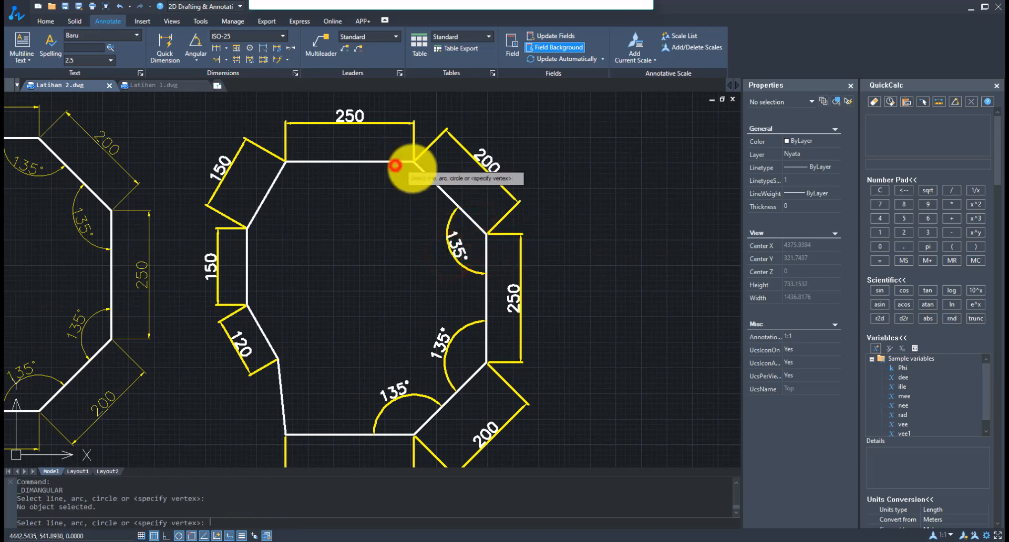
pyautogui.click(389, 161)
pyautogui.click(423, 171)
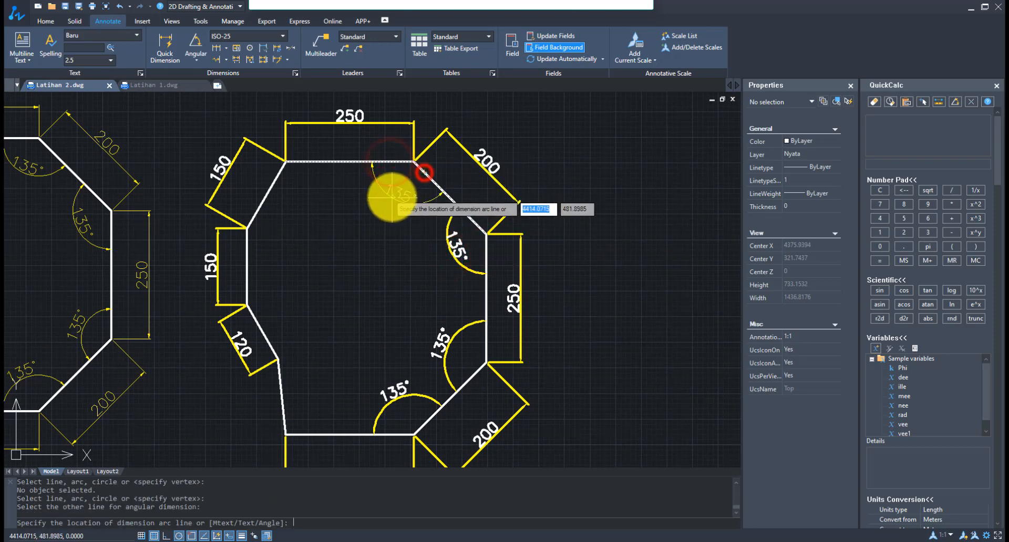
pyautogui.click(395, 190)
pyautogui.press('Return')
pyautogui.click(299, 161)
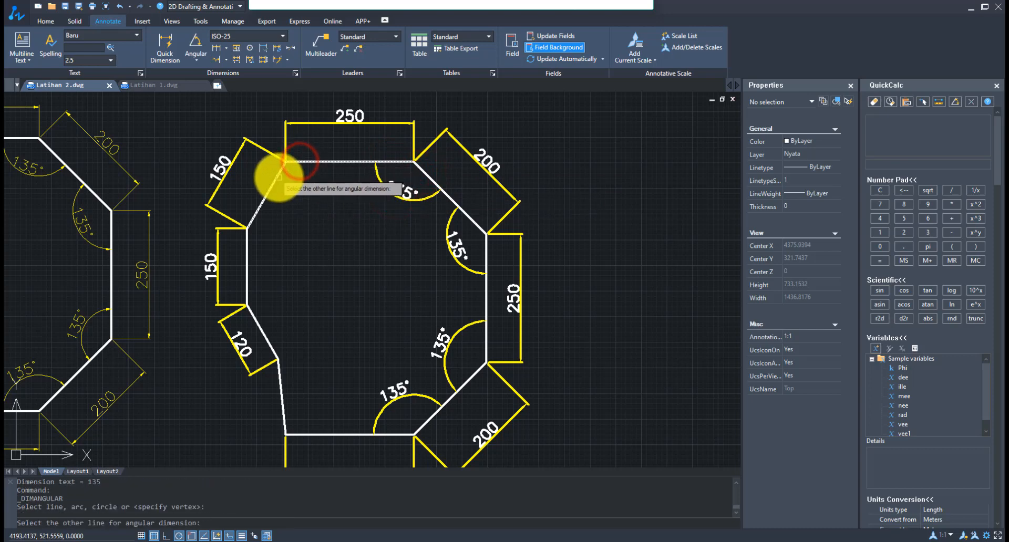
pyautogui.click(272, 175)
pyautogui.click(308, 189)
# Step: Add angular dimensions inside the corners at the upper and lower ends of the redrawn outline's left vertical side
pyautogui.press('Return')
pyautogui.click(252, 220)
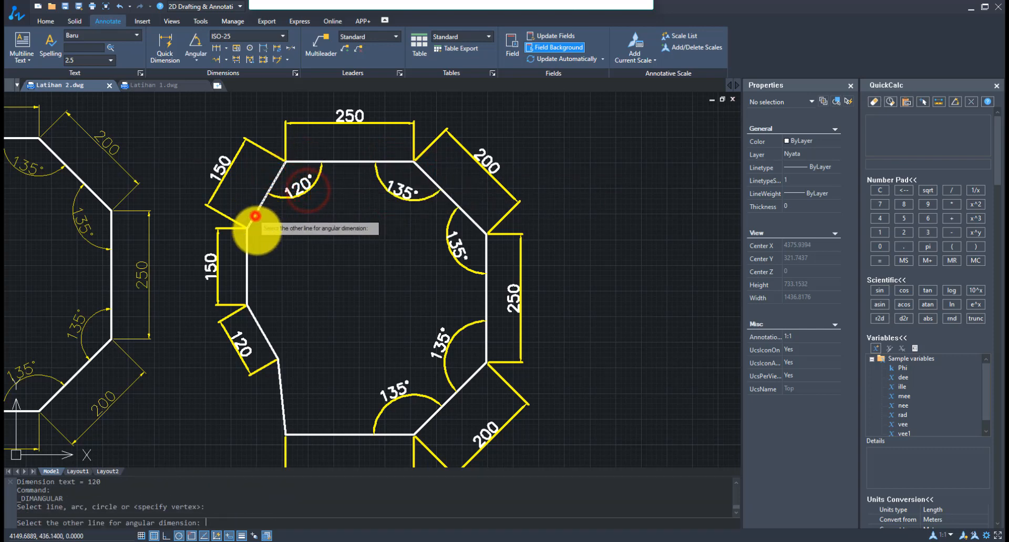
pyautogui.click(247, 245)
pyautogui.click(271, 236)
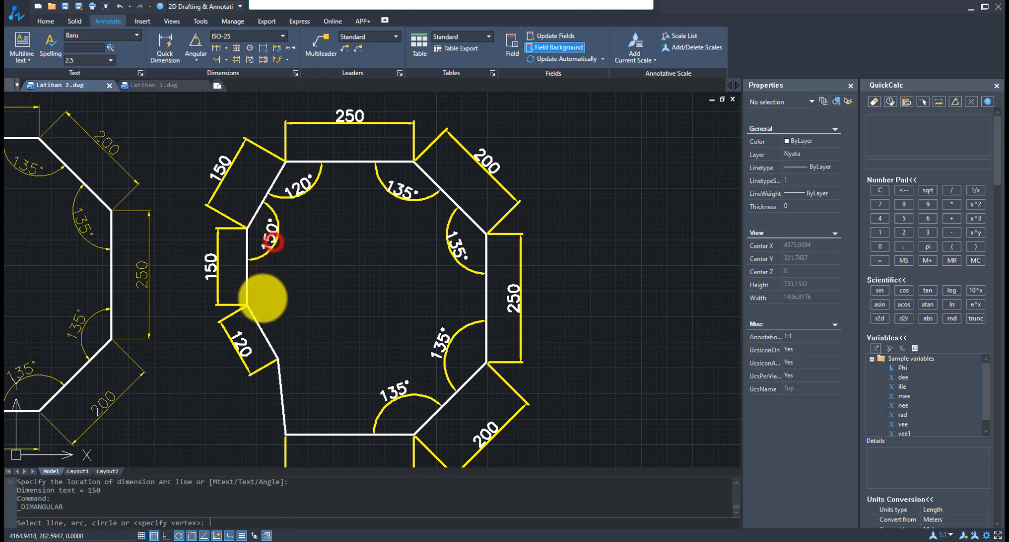
pyautogui.press('Return')
pyautogui.click(246, 286)
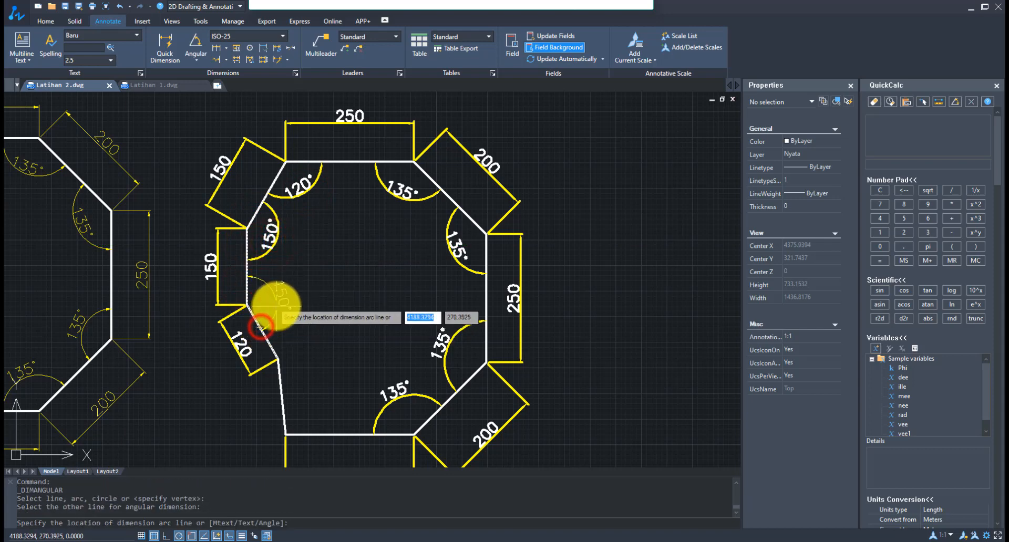
pyautogui.click(273, 305)
pyautogui.scroll(-3, 315, 288)
pyautogui.press('Escape')
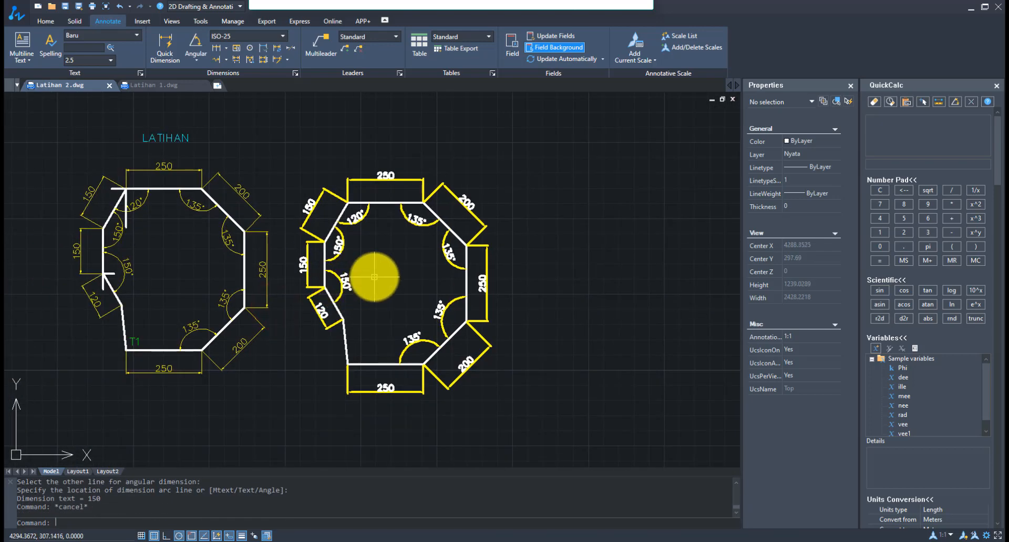